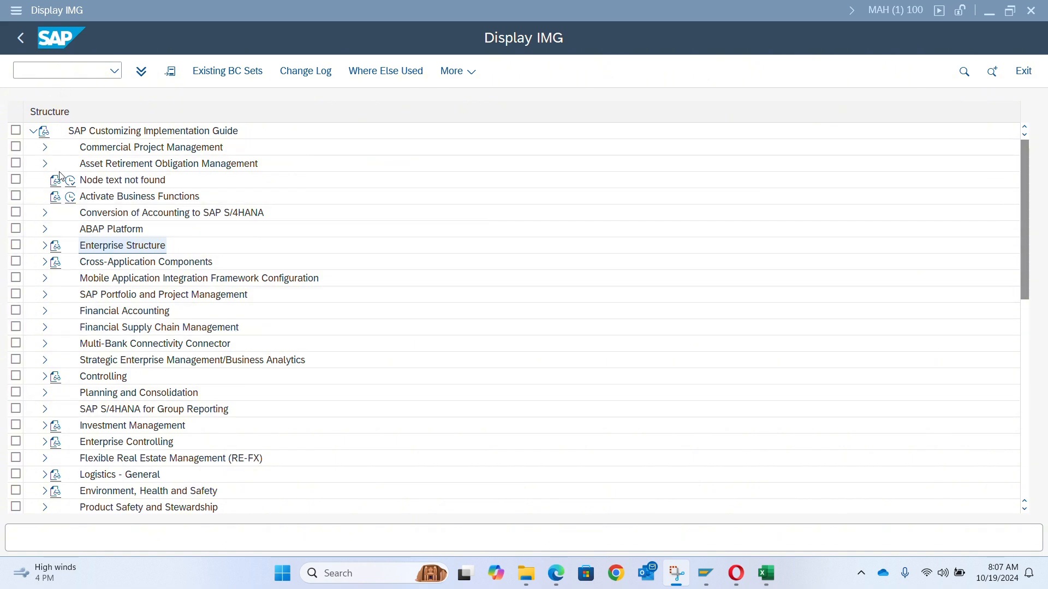
# - Open the IMG activity Assign company code to company under Enterprise Structure > Assignment > Financial Accounting
pyautogui.click(45, 246)
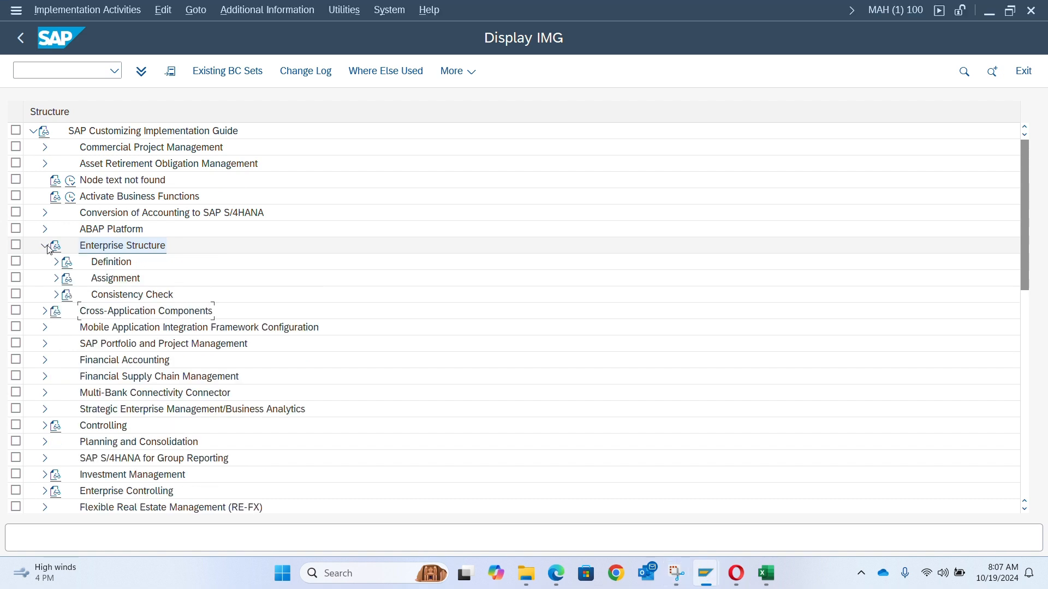
pyautogui.click(56, 279)
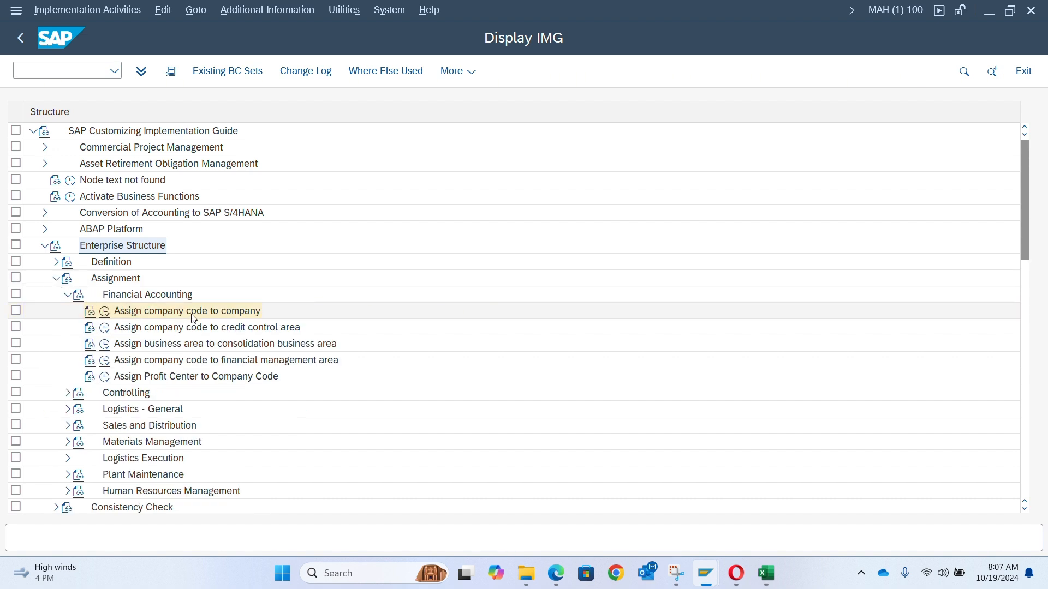
pyautogui.click(107, 315)
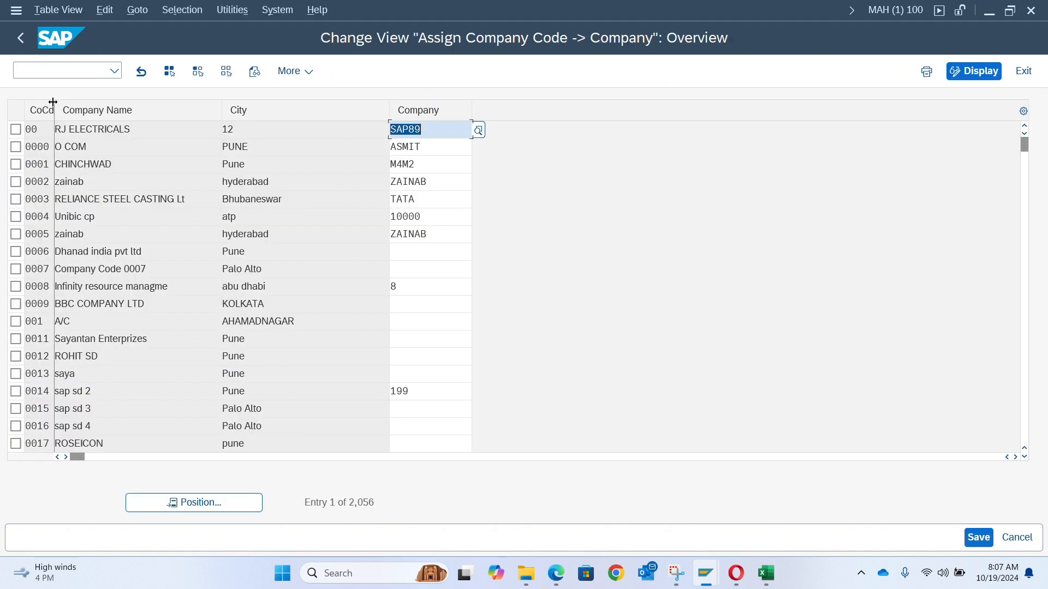
# - Widen the company code column and position the table on company code AD00
pyautogui.moveTo(54, 107); pyautogui.dragTo(88, 108)
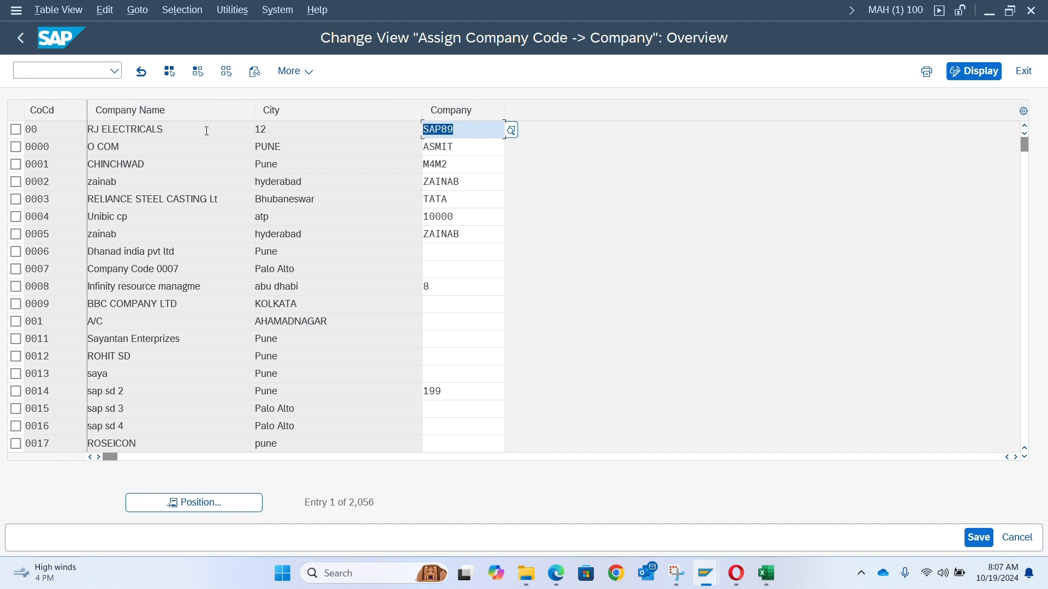
pyautogui.click(235, 507)
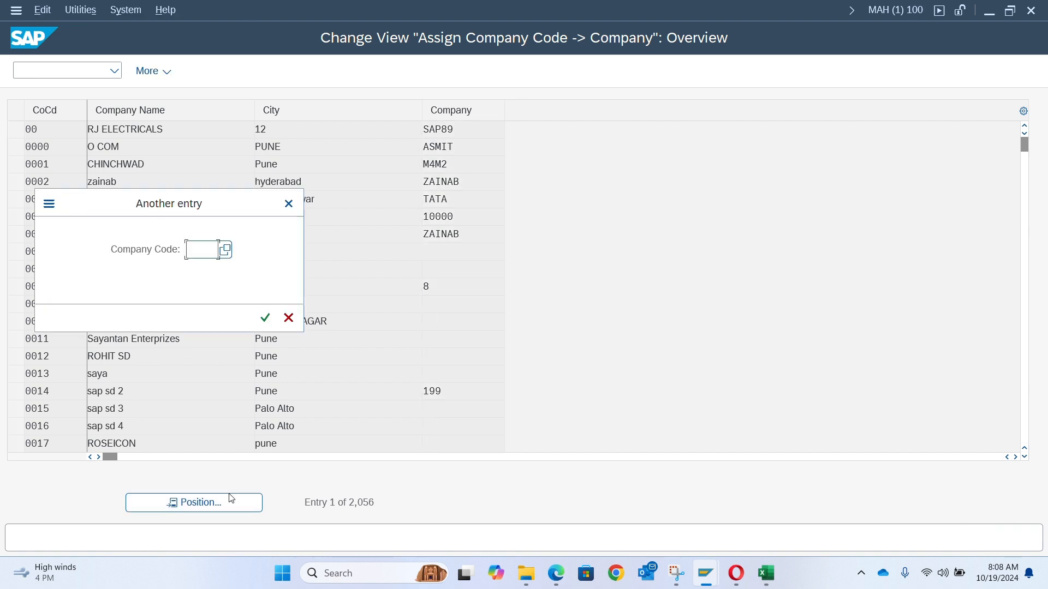
pyautogui.write('ad00')
pyautogui.press('Return')
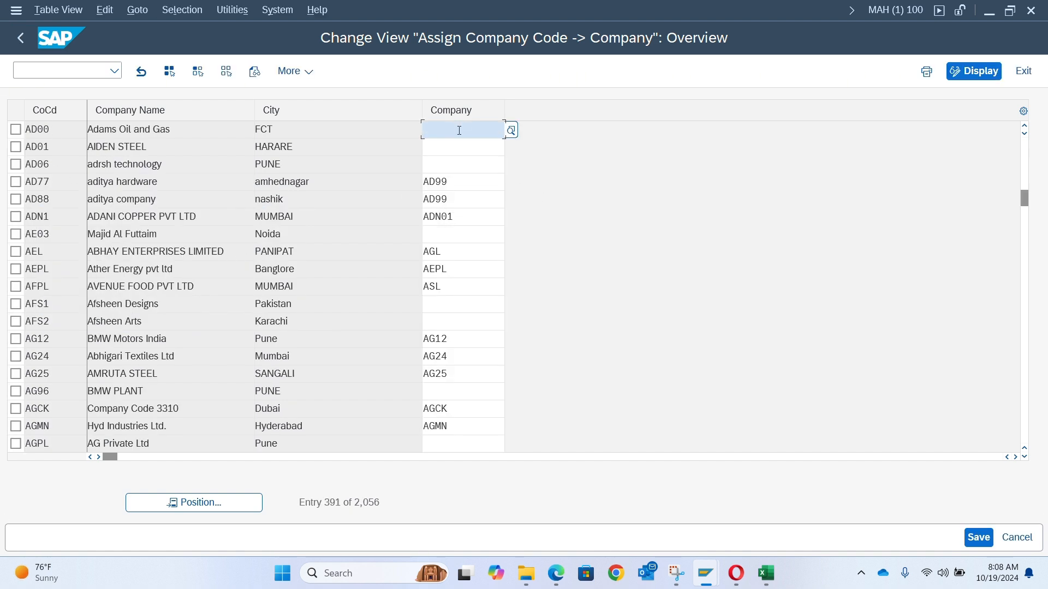
pyautogui.write('Ad01')
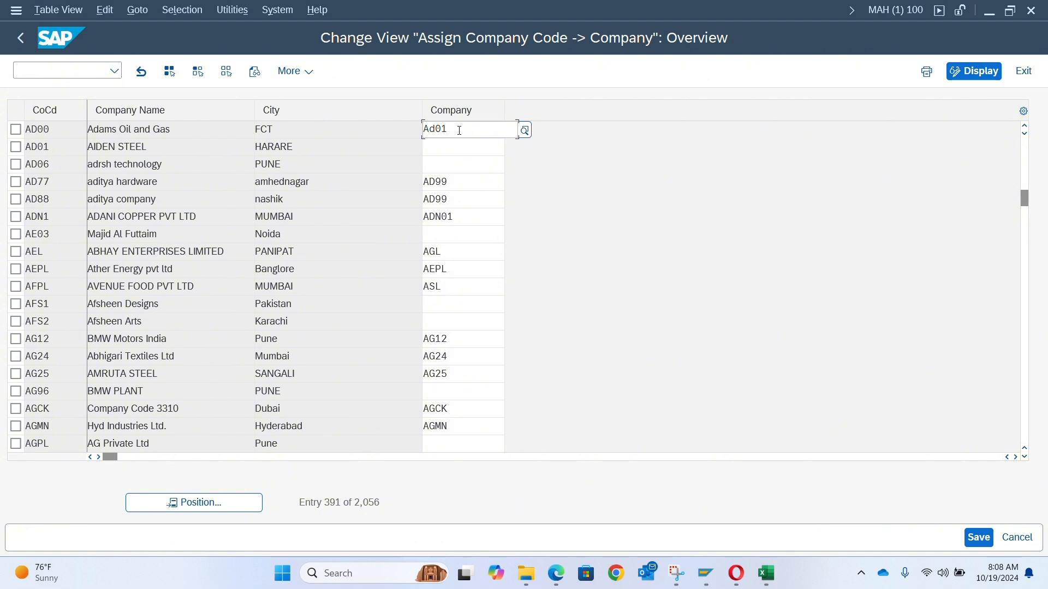
pyautogui.press('BackSpace')
pyautogui.press('BackSpace')
pyautogui.press('BackSpace')
pyautogui.press('BackSpace')
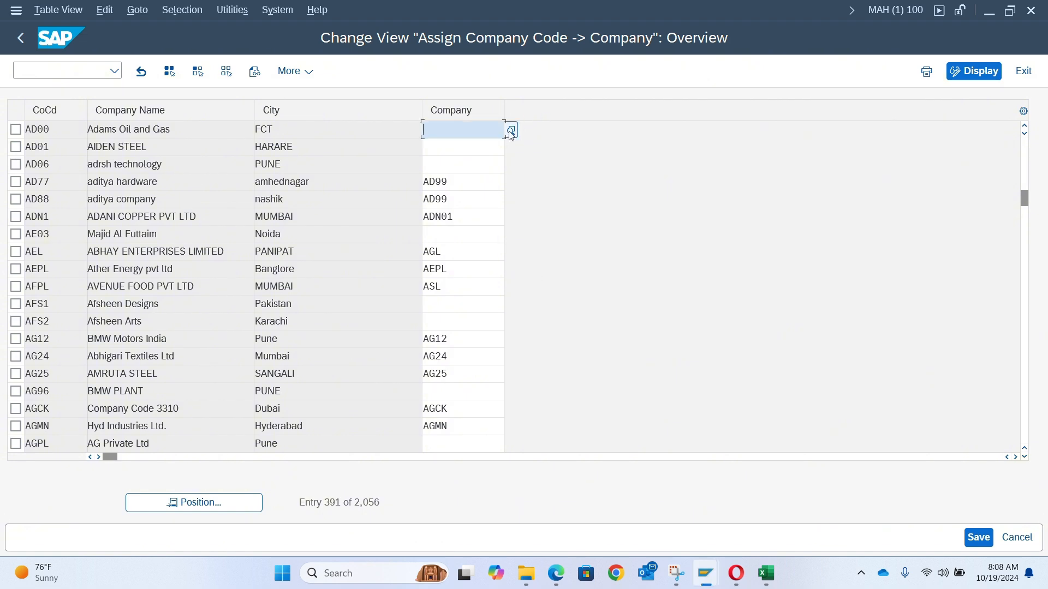
# - Assign company AD01 (Adams Oil and Gas Group) to company code AD00 by searching the company list for adams, and save
pyautogui.click(511, 131)
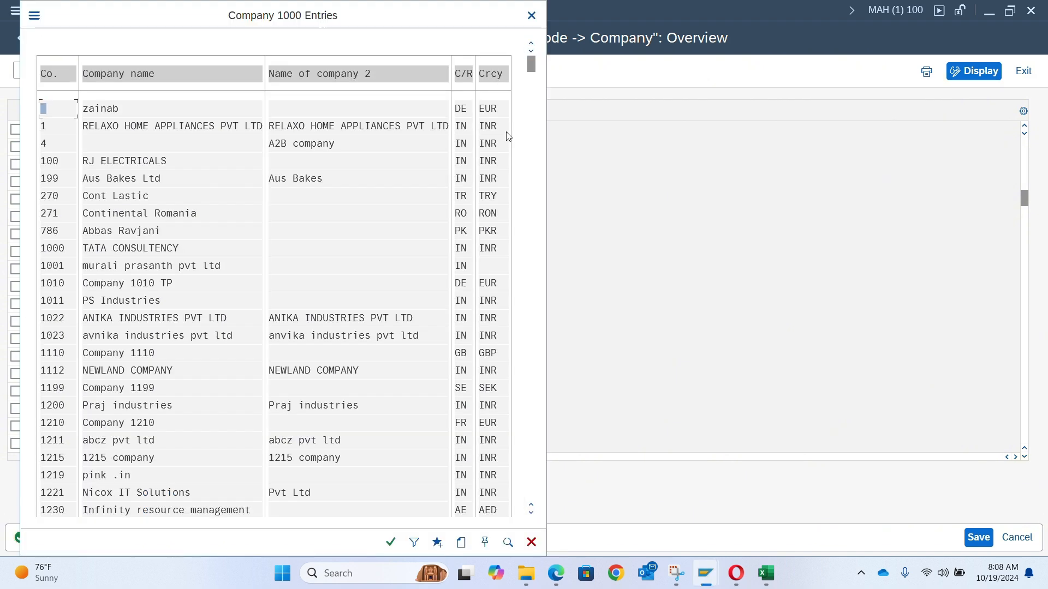
pyautogui.doubleClick(153, 301)
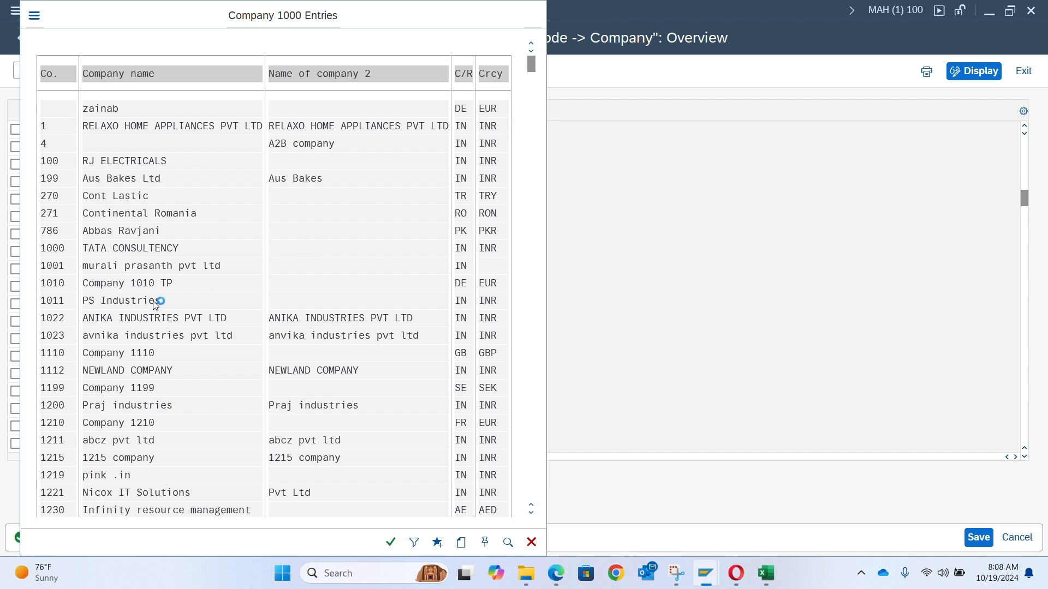
pyautogui.click(509, 543)
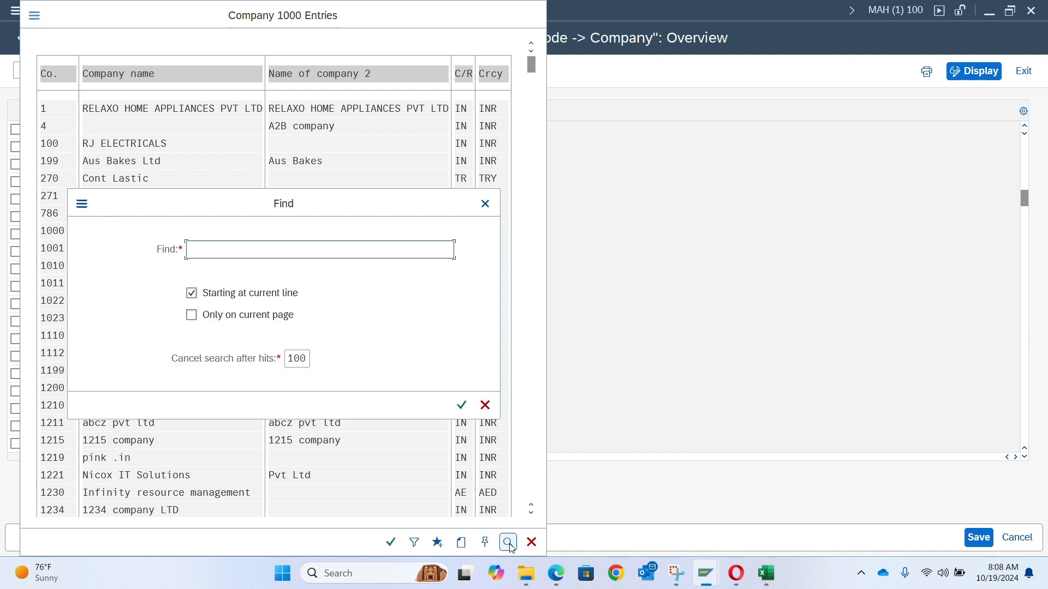
pyautogui.write('adams')
pyautogui.press('Return')
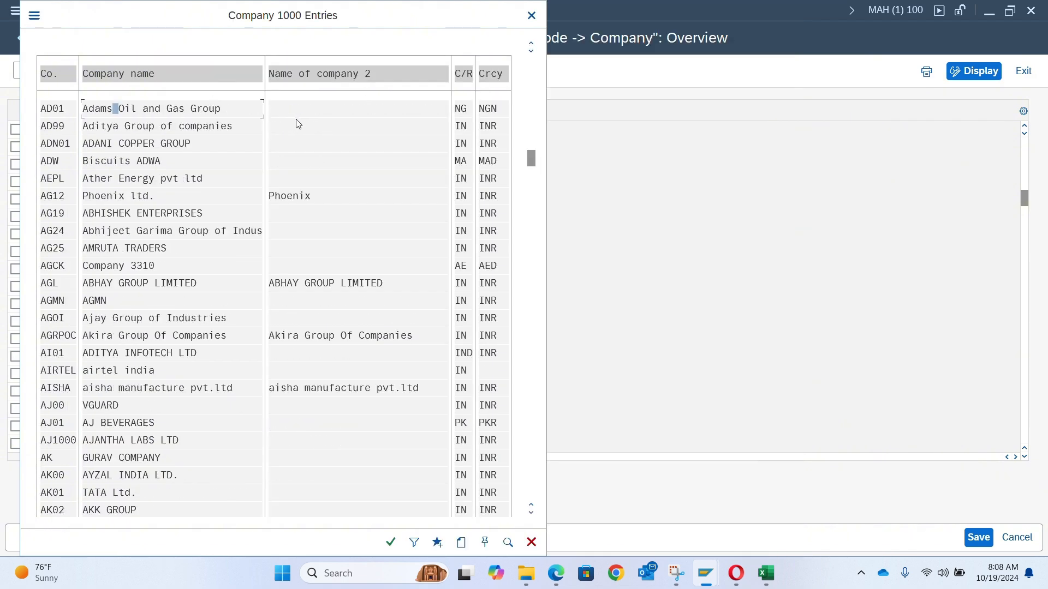
pyautogui.doubleClick(49, 108)
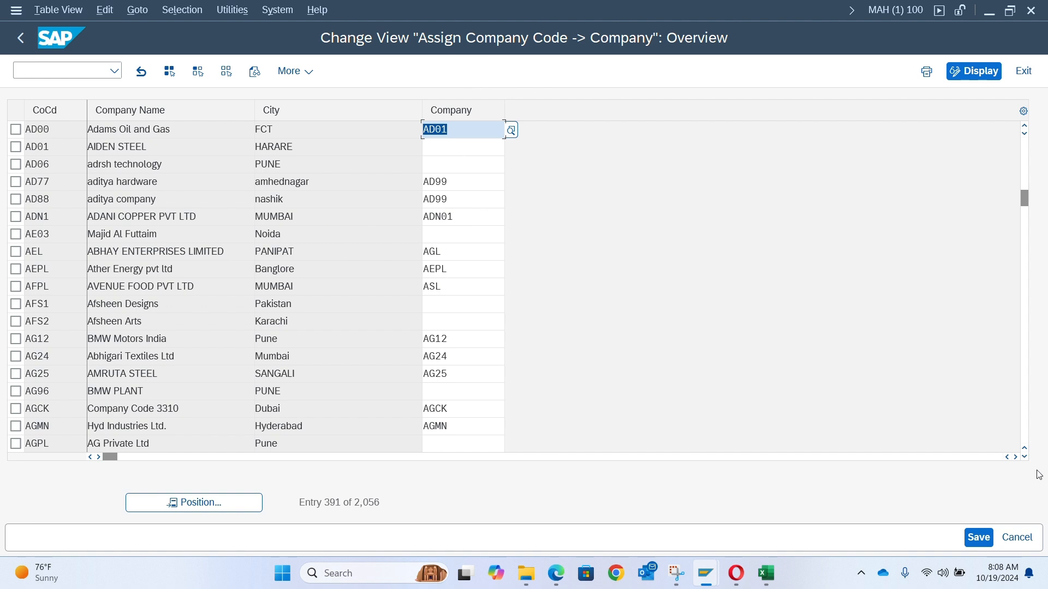
pyautogui.click(979, 539)
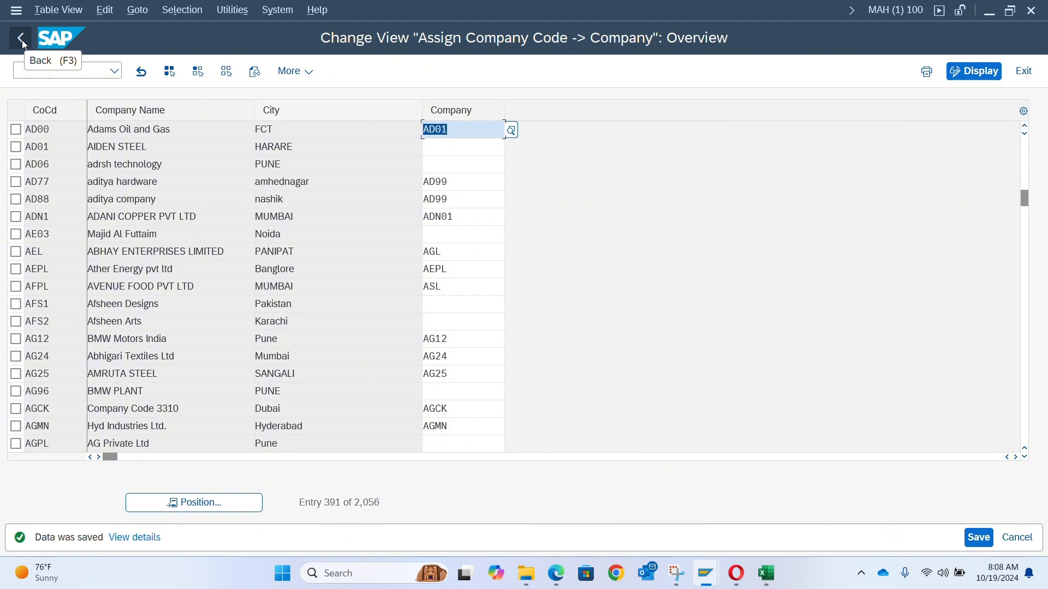
pyautogui.click(768, 233)
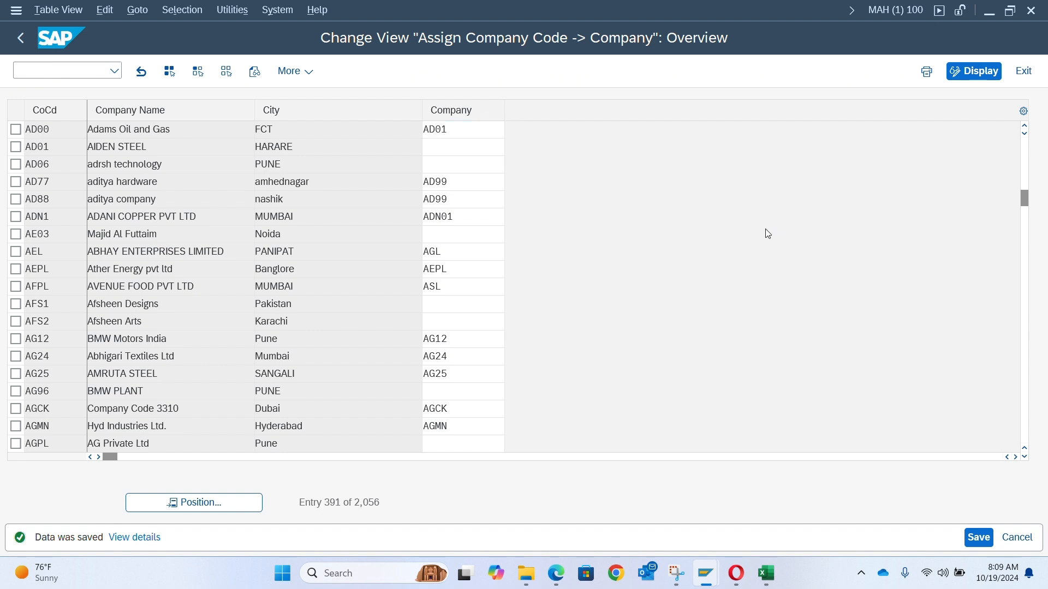
pyautogui.hotkey('alt', 'Tab')
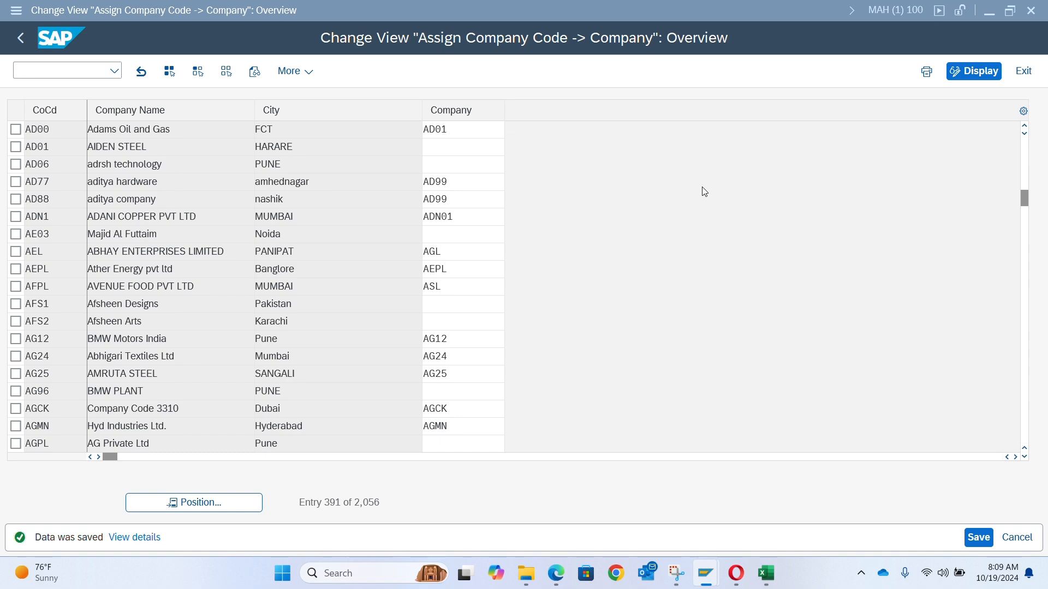
pyautogui.hotkey('alt', 'Tab')
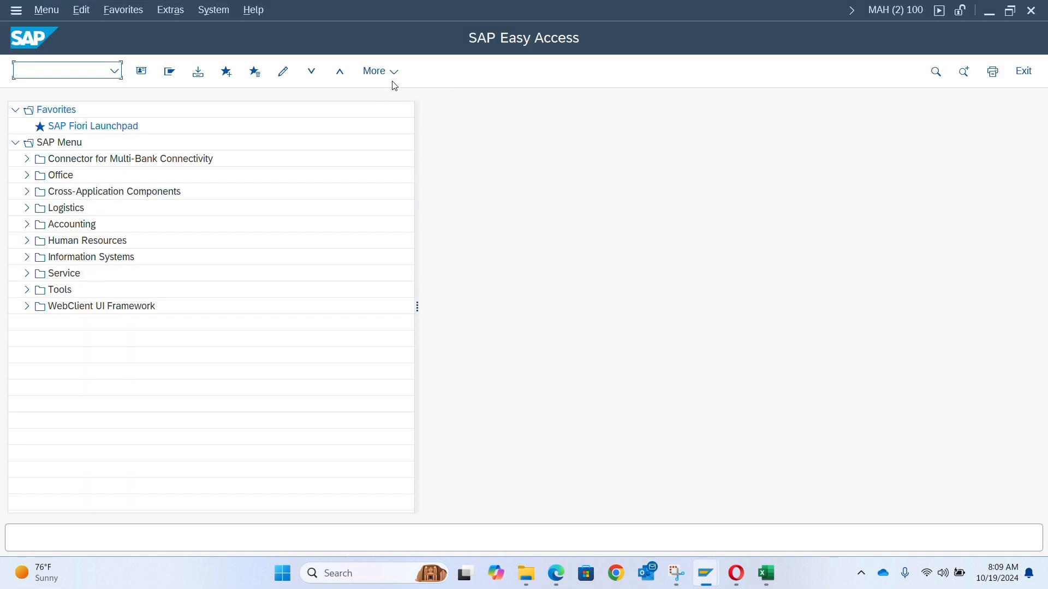
pyautogui.click(216, 11)
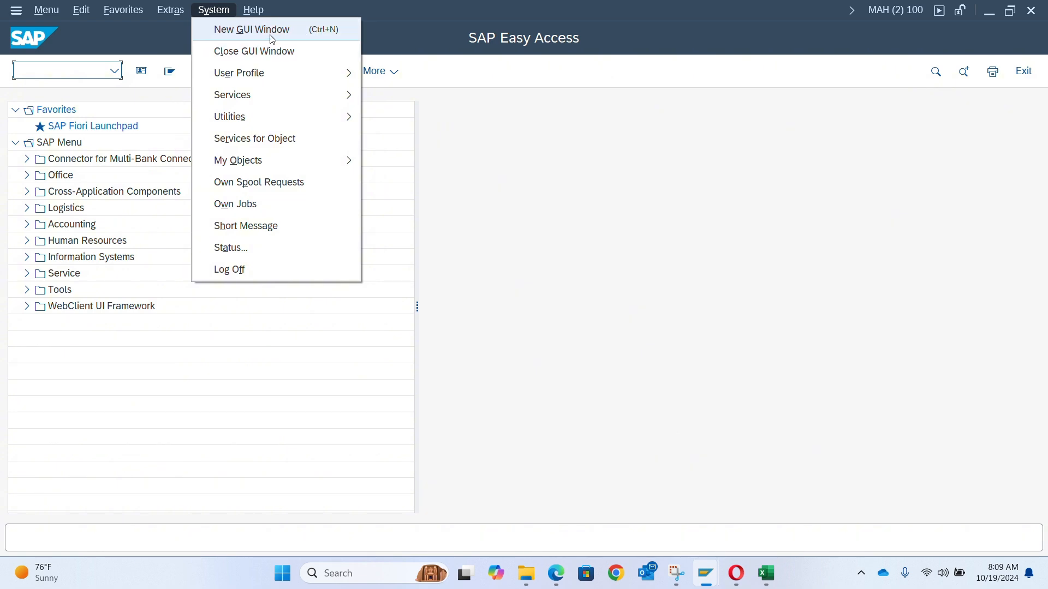
pyautogui.click(604, 243)
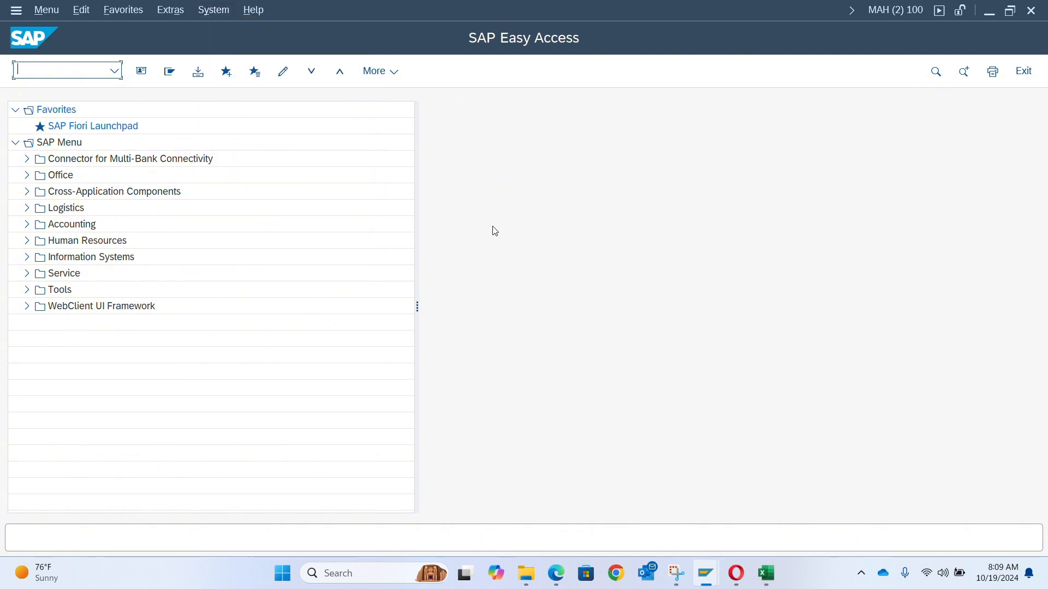
pyautogui.hotkey('alt', 'Tab')
pyautogui.hotkey('alt', 'Tab')
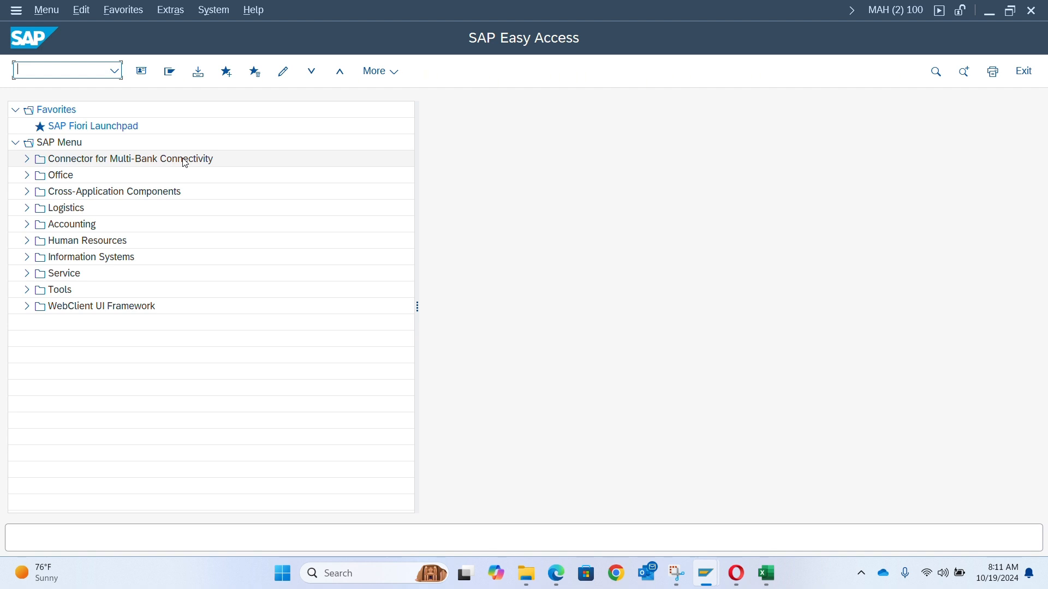
# - Expand the SAP menu down to Accounting > Financial Accounting > General Ledger > Document Entry
pyautogui.click(27, 225)
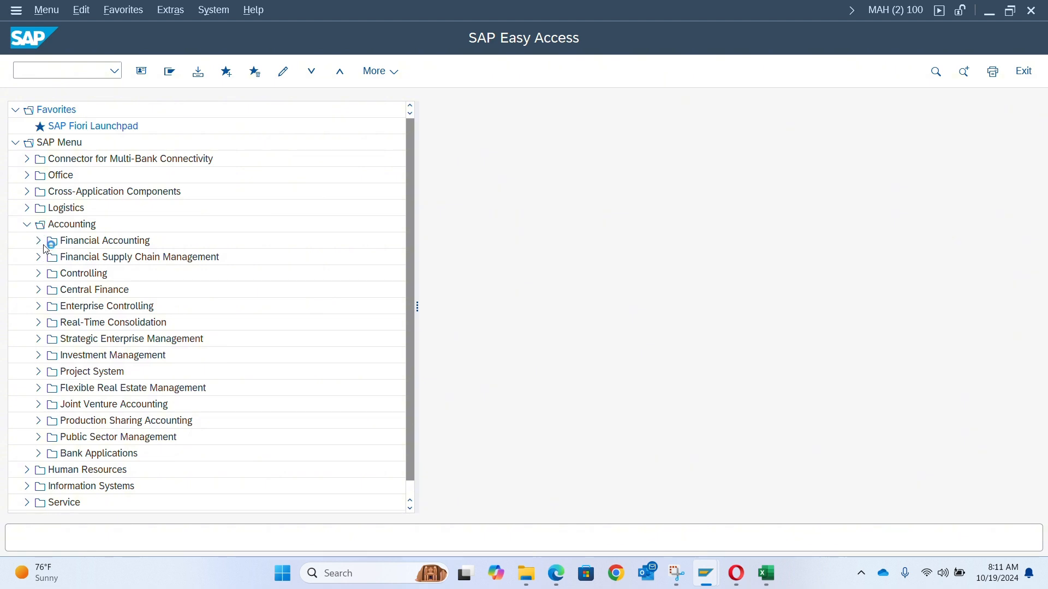
pyautogui.click(38, 241)
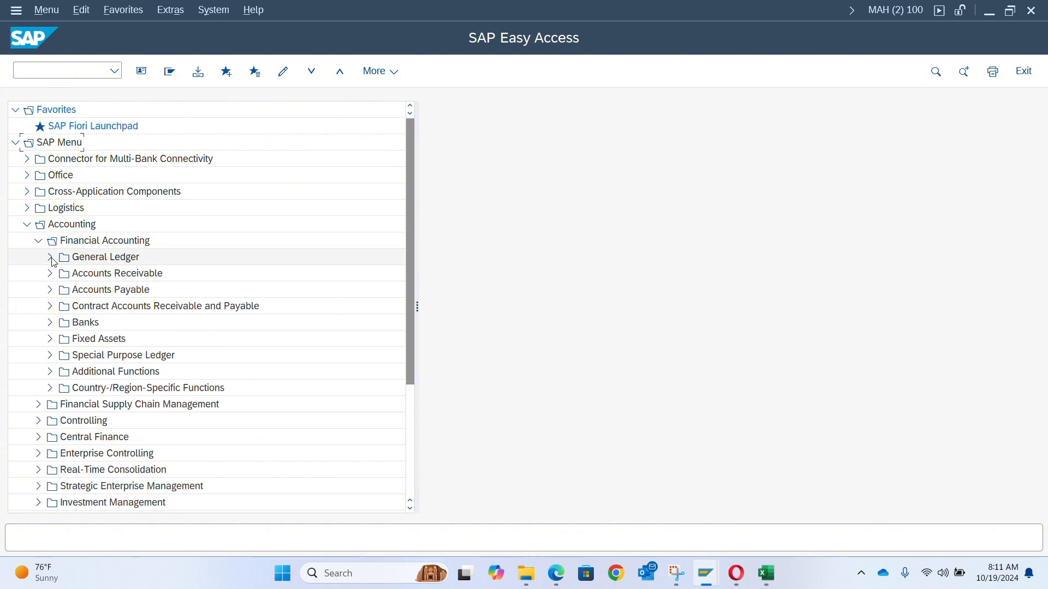
pyautogui.click(50, 257)
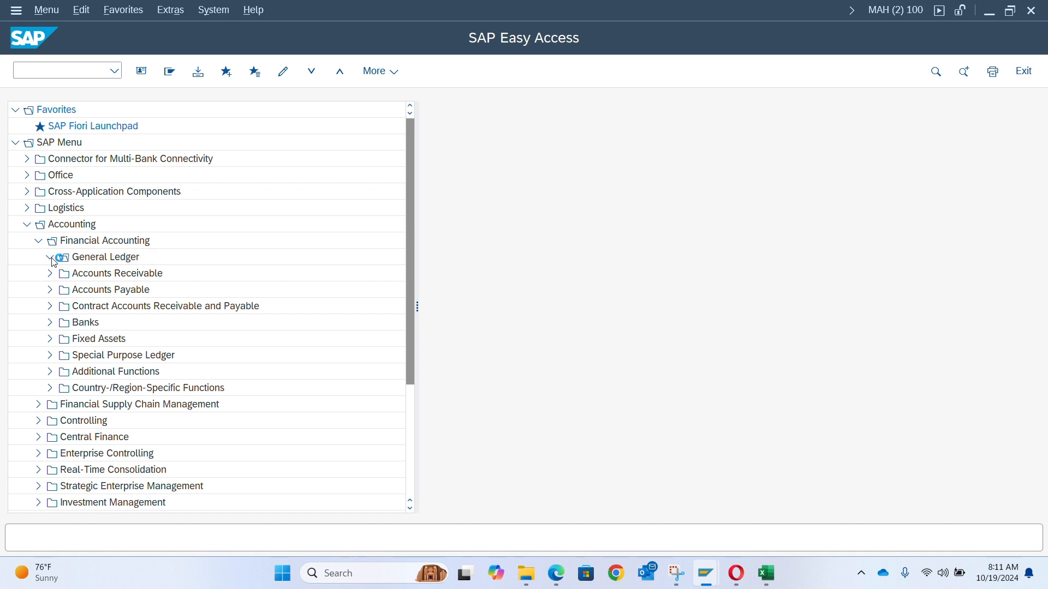
pyautogui.click(69, 277)
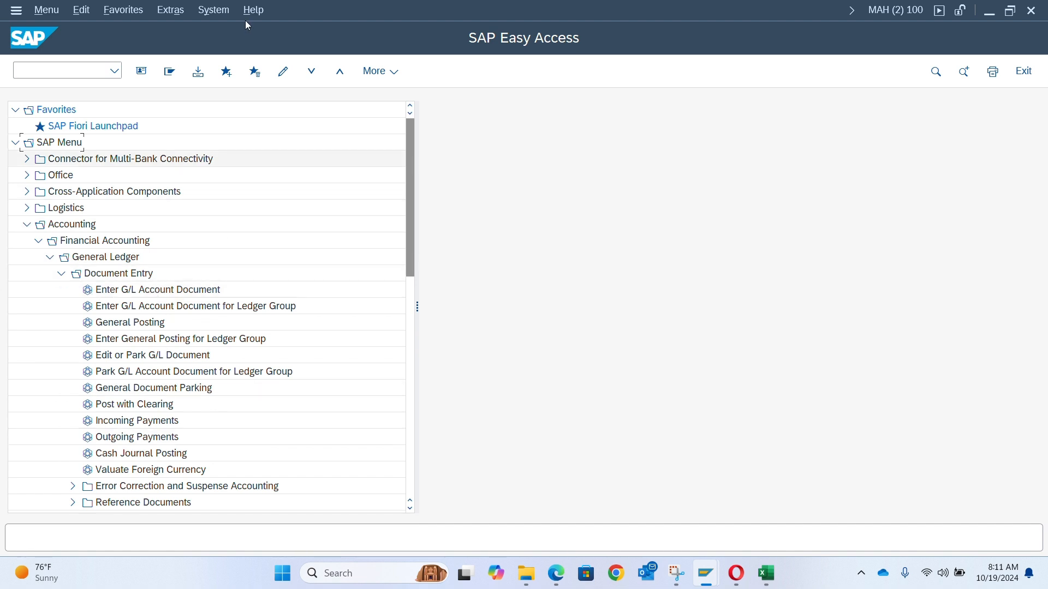
# - Turn on Display Technical Names in the SAP menu settings
pyautogui.click(221, 17)
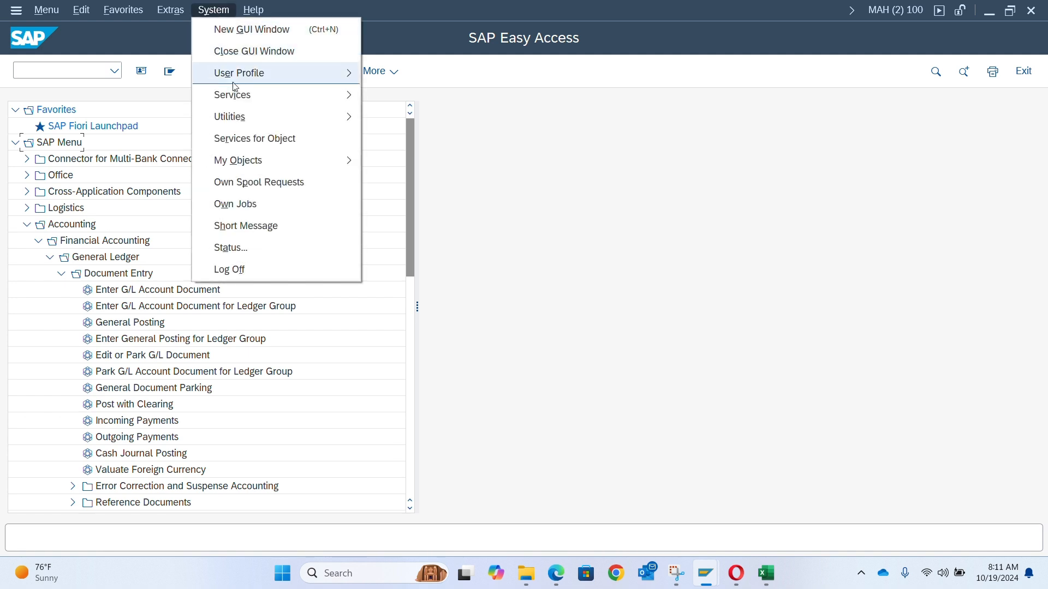
pyautogui.moveTo(240, 83)
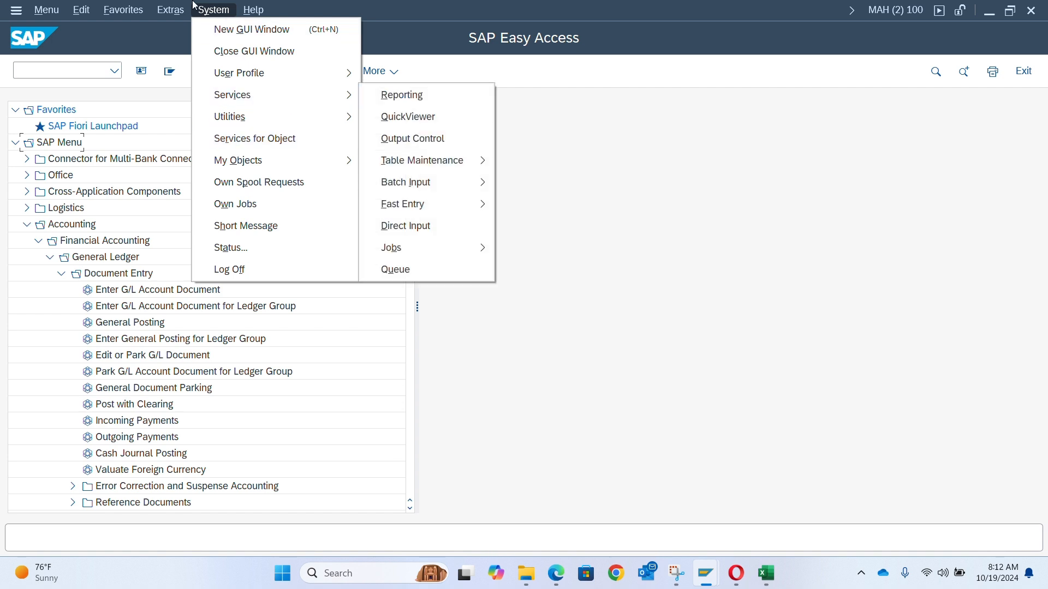
pyautogui.moveTo(180, 12)
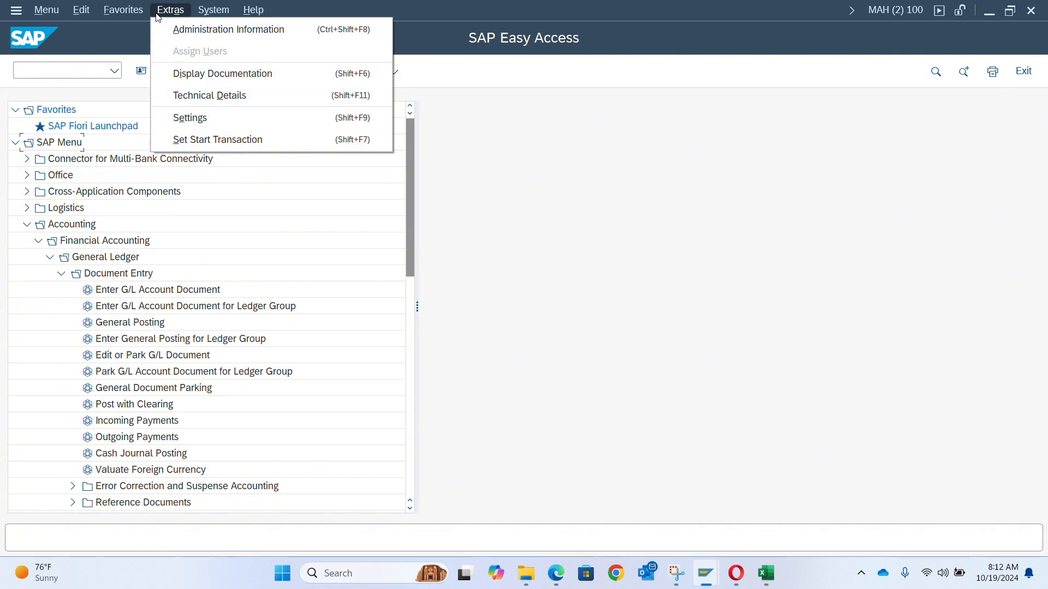
pyautogui.click(186, 122)
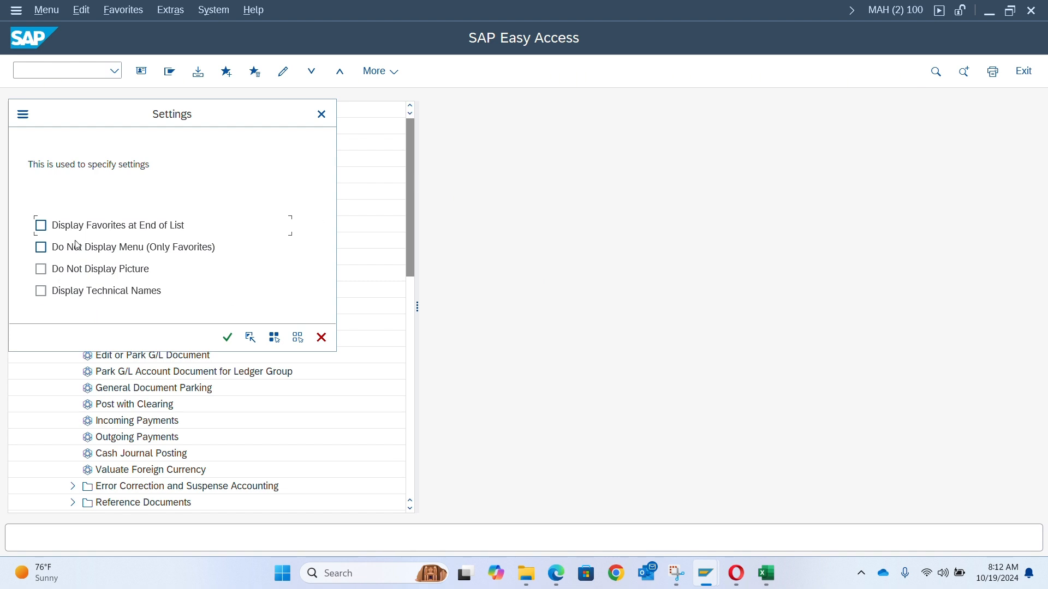
pyautogui.click(45, 296)
pyautogui.click(228, 338)
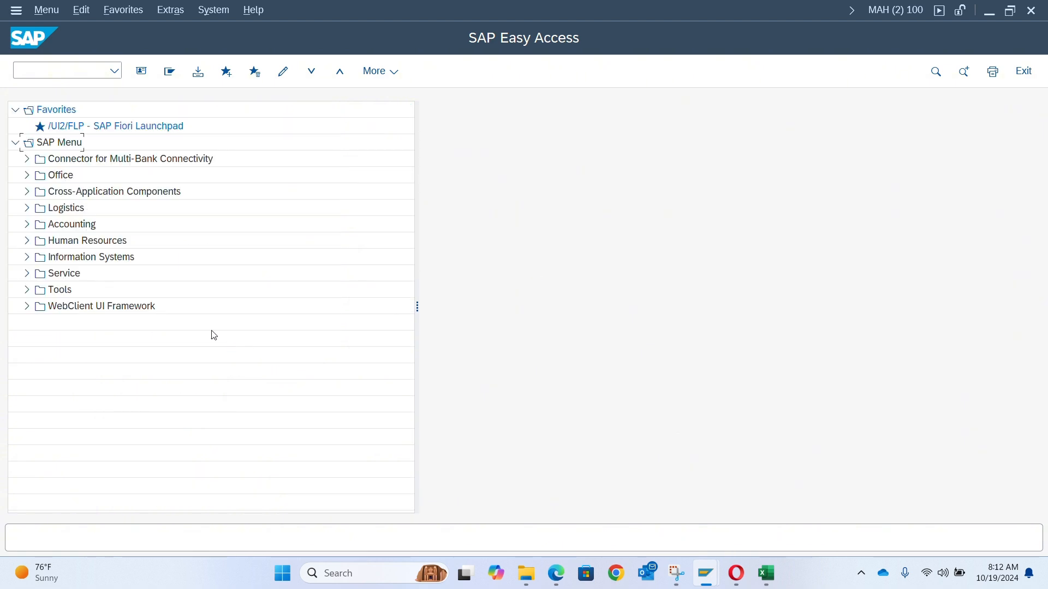
# - Open FB50 - Enter G/L Account Document from Accounting > Financial Accounting > General Ledger > Document Entry
pyautogui.click(26, 225)
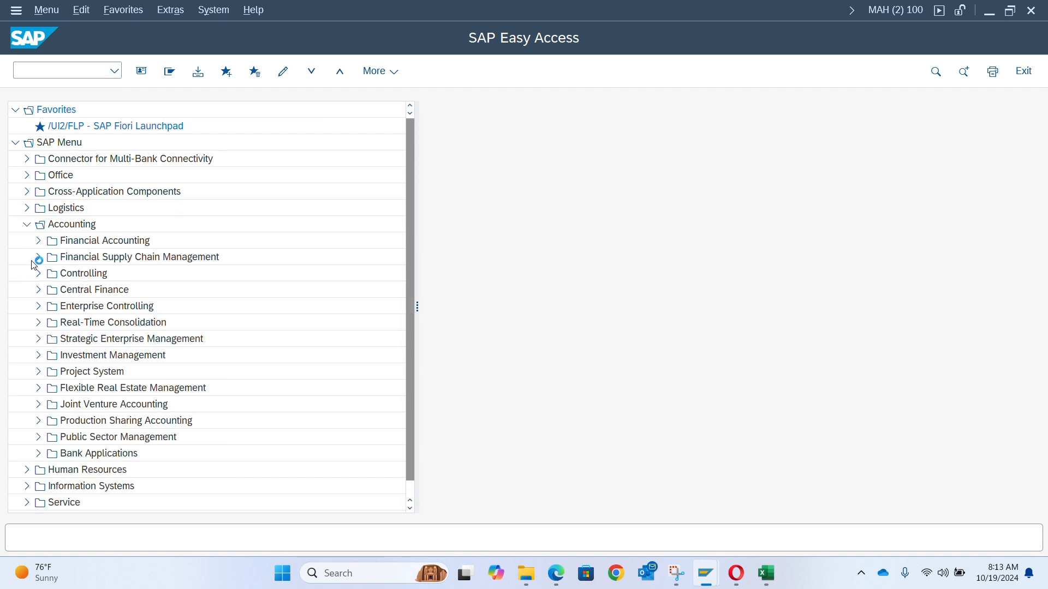
pyautogui.click(38, 242)
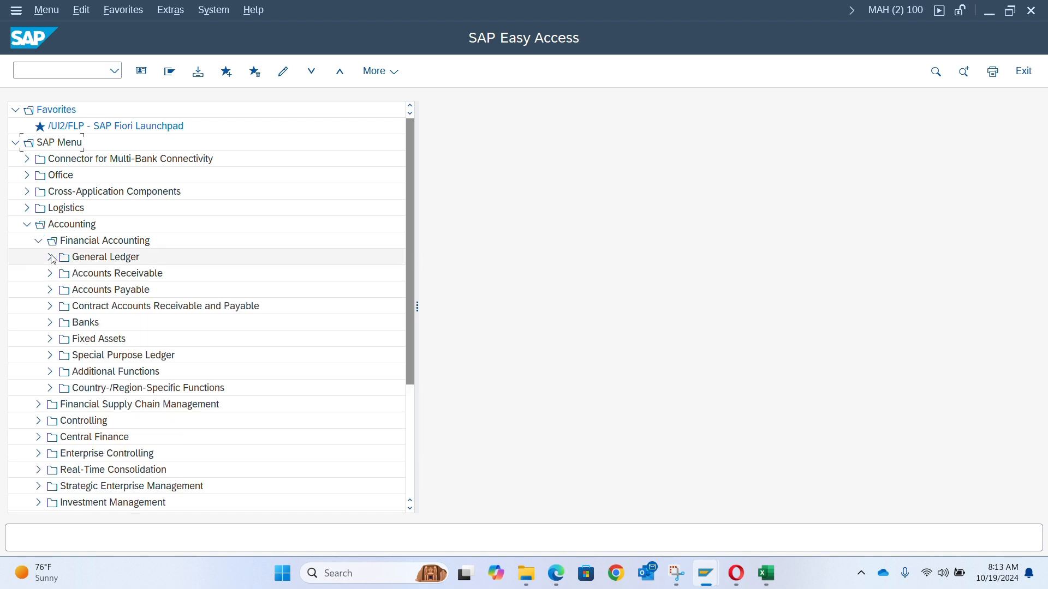
pyautogui.click(51, 257)
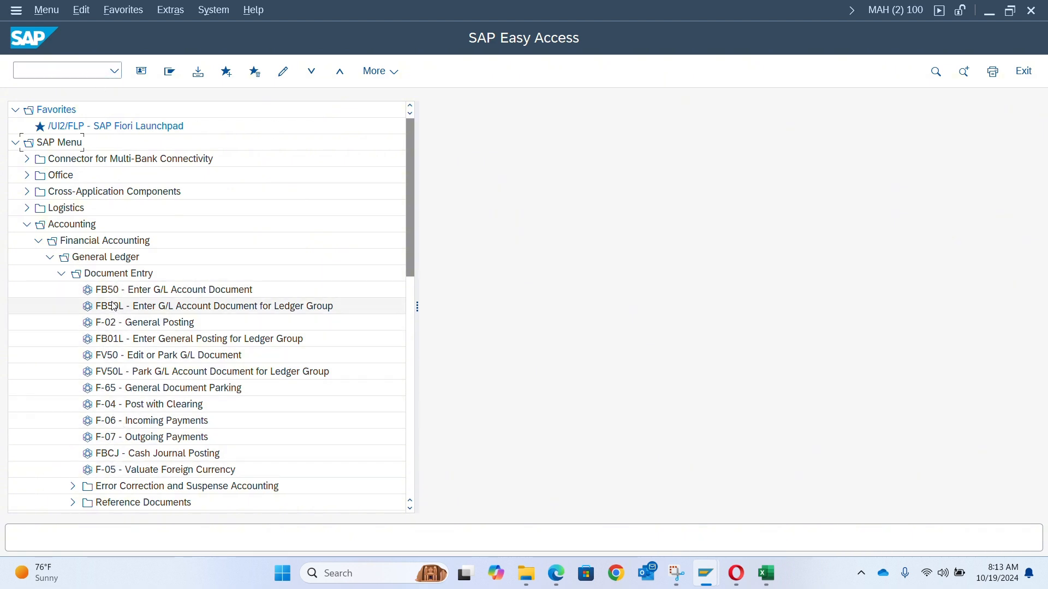
pyautogui.doubleClick(111, 294)
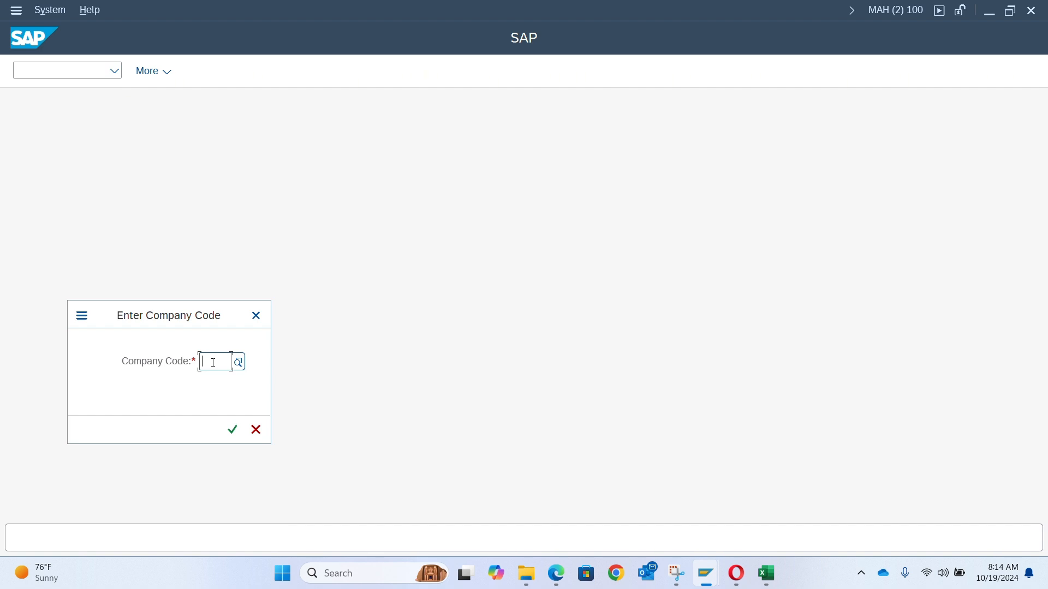
# - Try entering company code TB01 for the G/L account document
pyautogui.write('150')
pyautogui.press('Return')
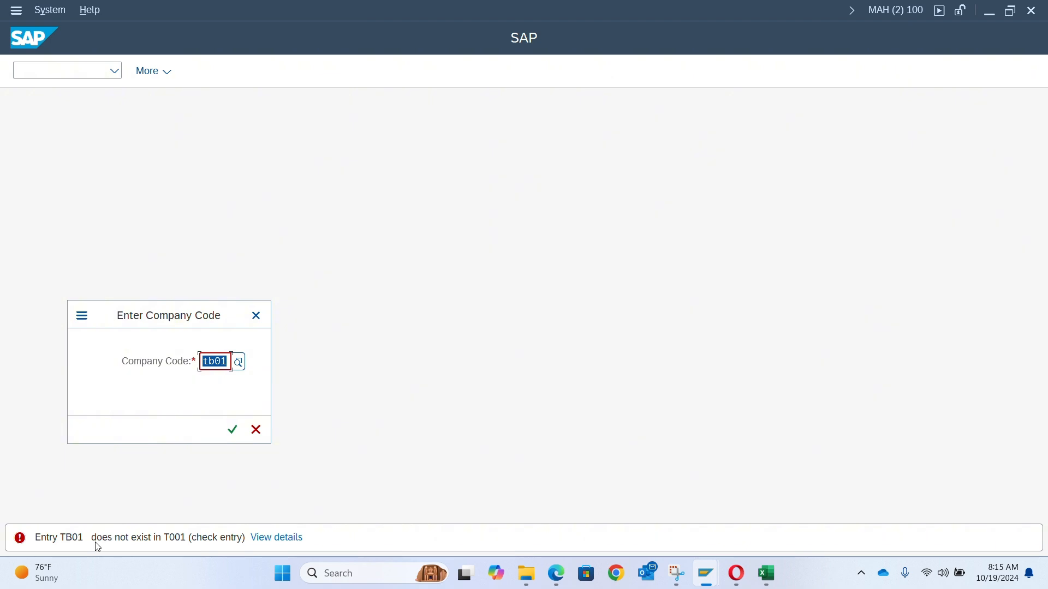
# - Enter company code AD00 for the G/L account document
pyautogui.write('ad')
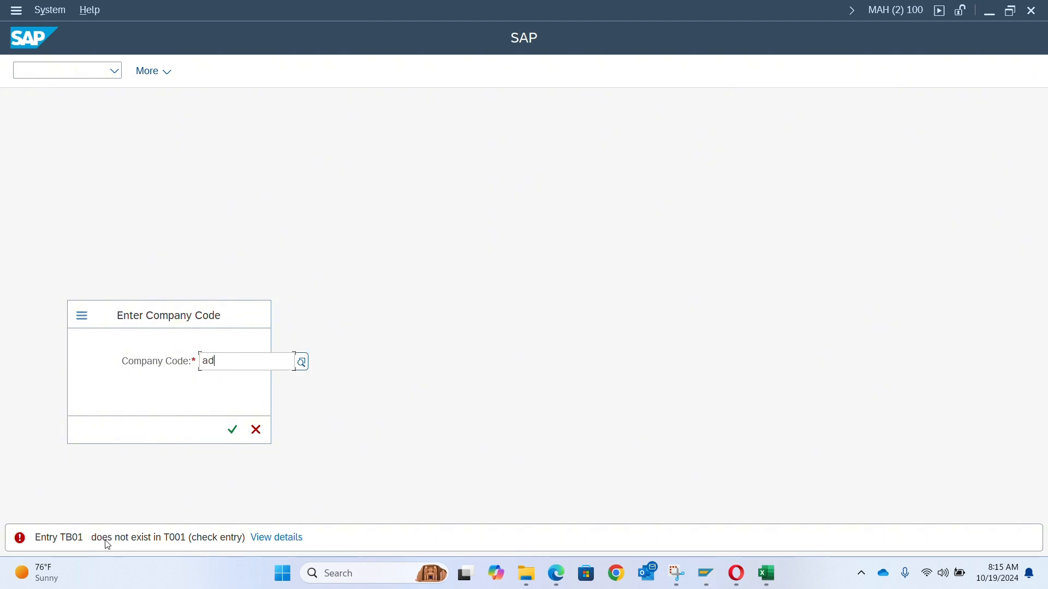
pyautogui.write('00')
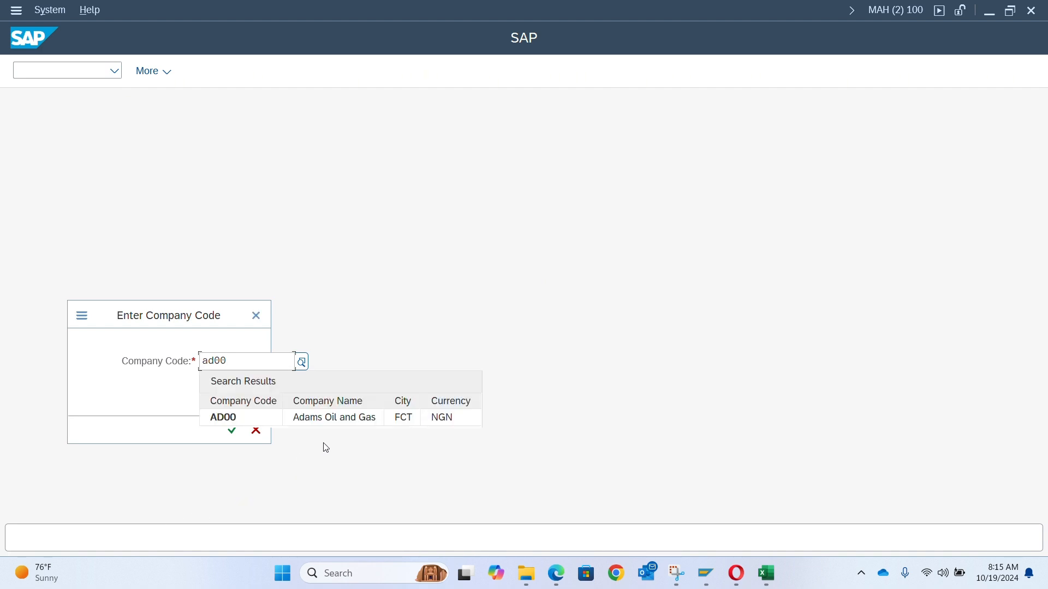
pyautogui.click(305, 418)
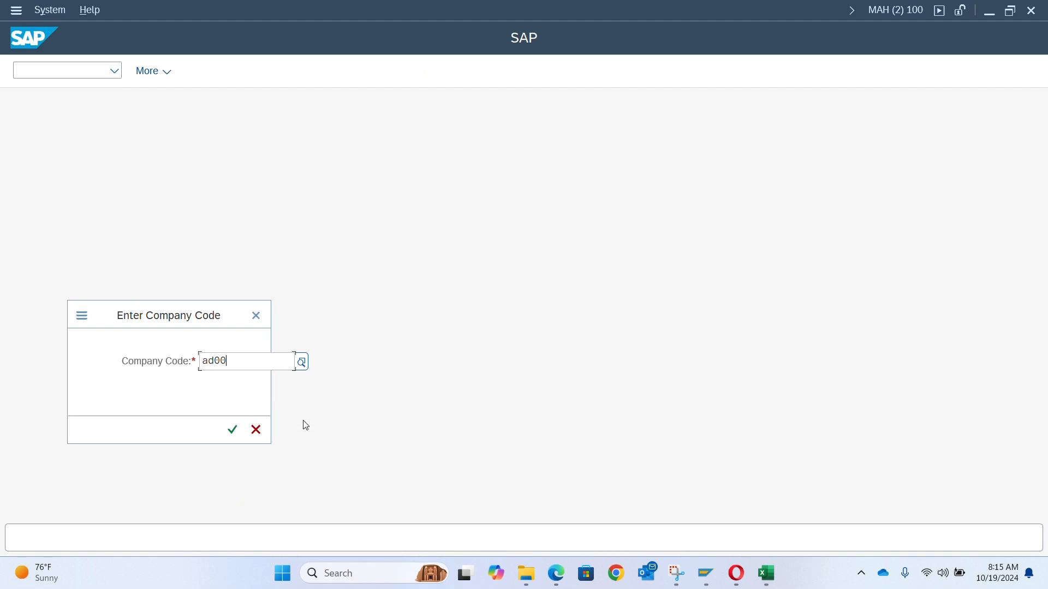
pyautogui.press('Return')
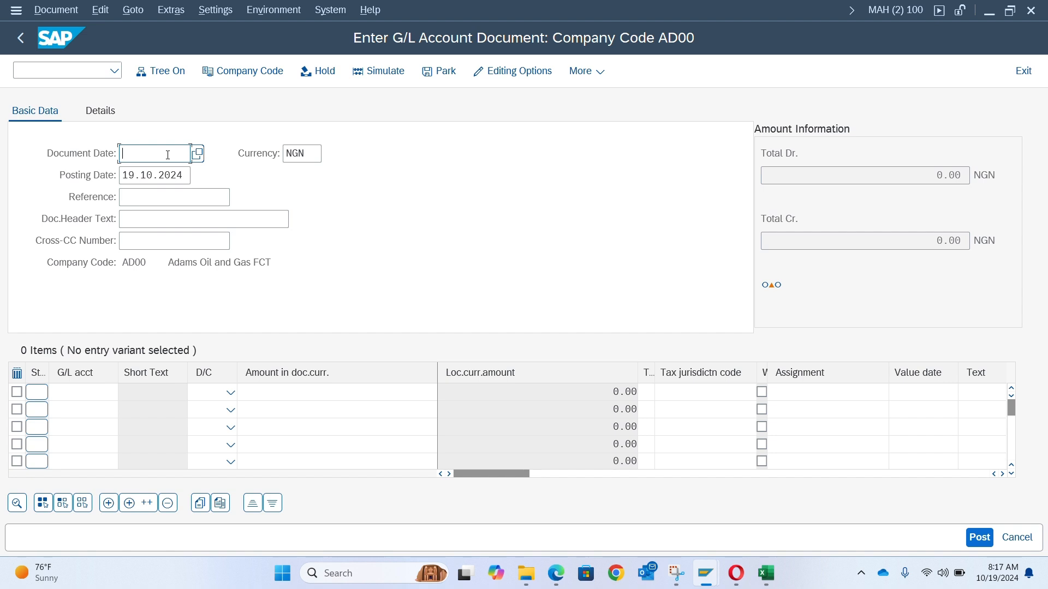
# - Enter 19.10.2024 as the document date and confirm the document header
pyautogui.write('10.10.2024')
pyautogui.press('BackSpace')
pyautogui.press('BackSpace')
pyautogui.press('BackSpace')
pyautogui.press('BackSpace')
pyautogui.press('BackSpace')
pyautogui.press('BackSpace')
pyautogui.press('BackSpace')
pyautogui.press('BackSpace')
pyautogui.press('BackSpace')
pyautogui.press('BackSpace')
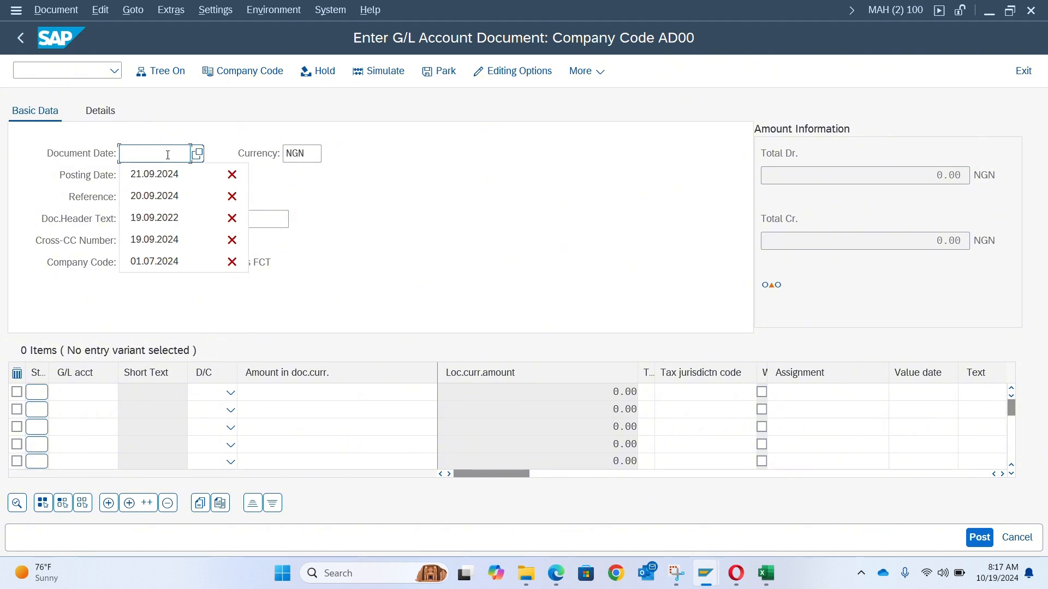
pyautogui.write('19.10.0')
pyautogui.press('BackSpace')
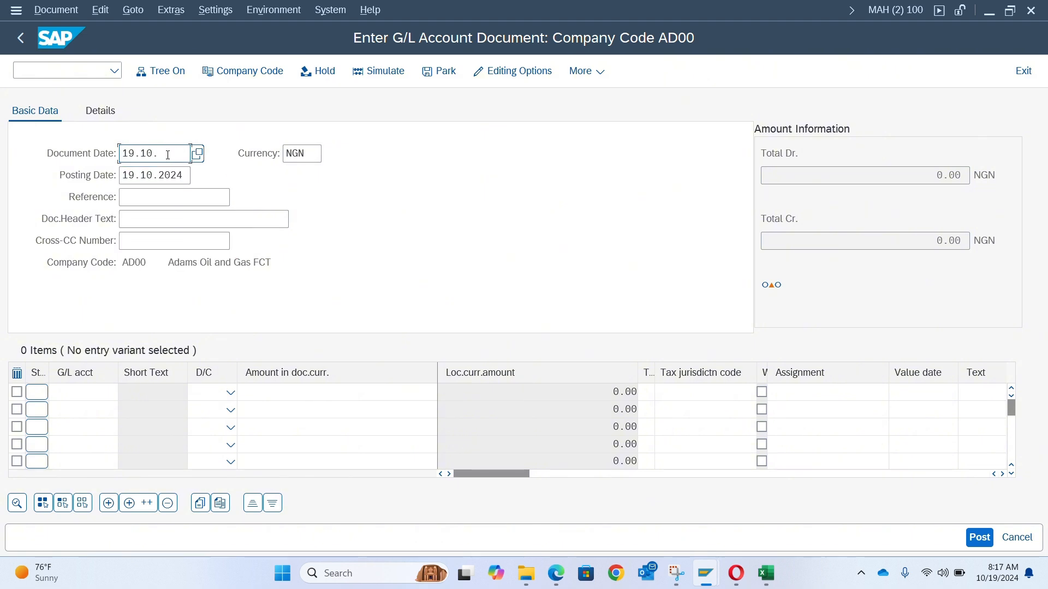
pyautogui.write('2024')
pyautogui.press('Return')
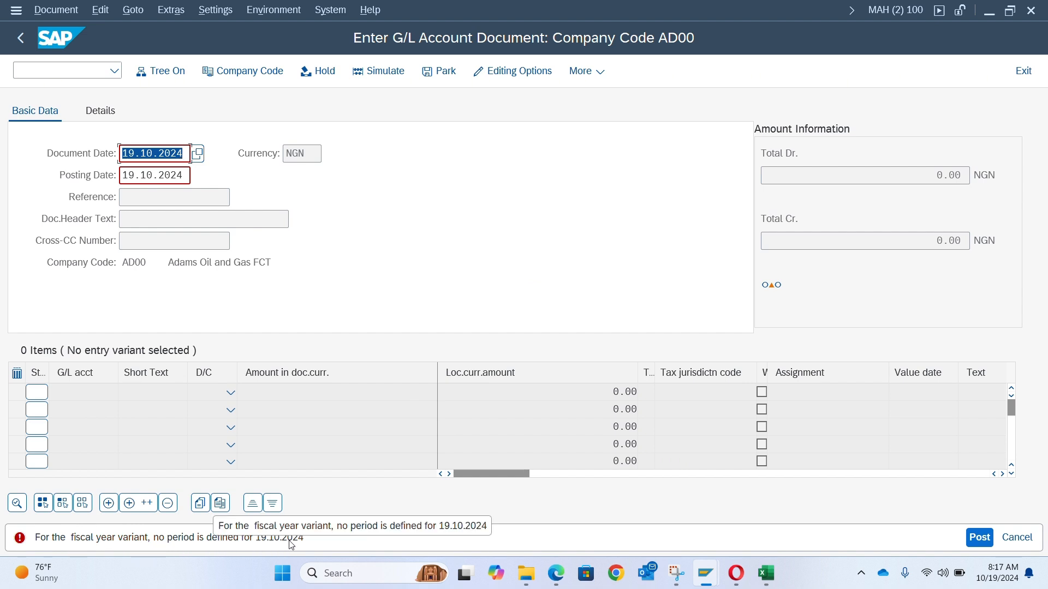
# - Examine the posting-period error message shown for the entered date
pyautogui.click(80, 540)
pyautogui.doubleClick(80, 538)
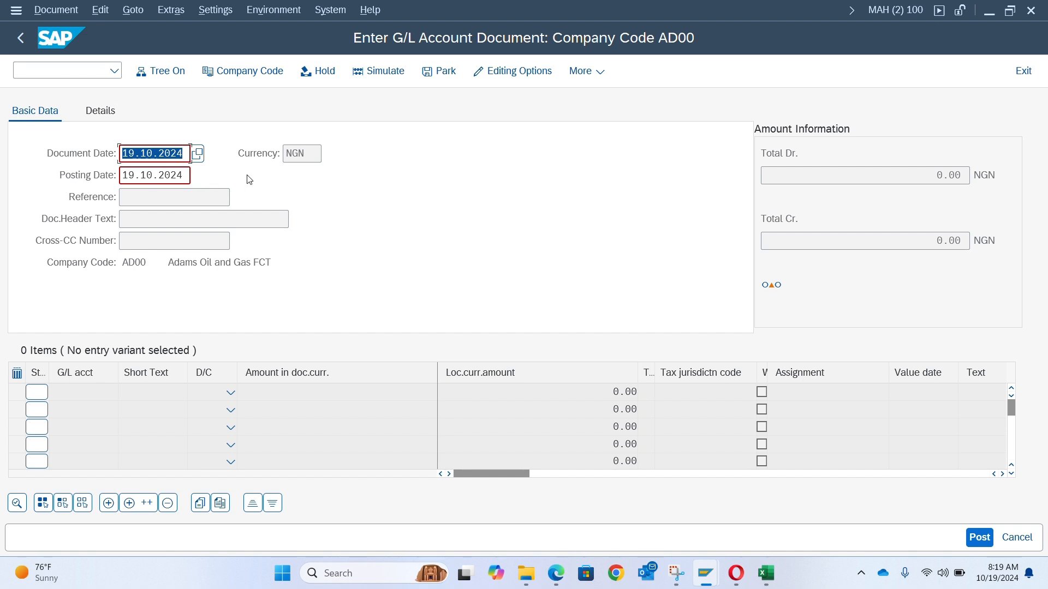
pyautogui.click(405, 175)
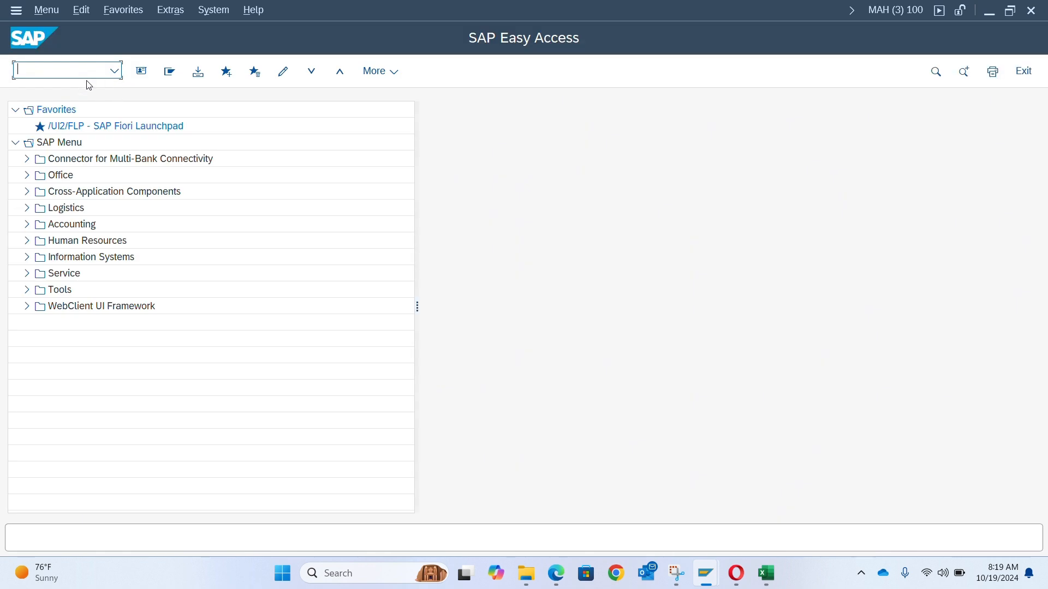
# - Open the SAP Reference IMG with transaction SPRO
pyautogui.write('spro')
pyautogui.press('Return')
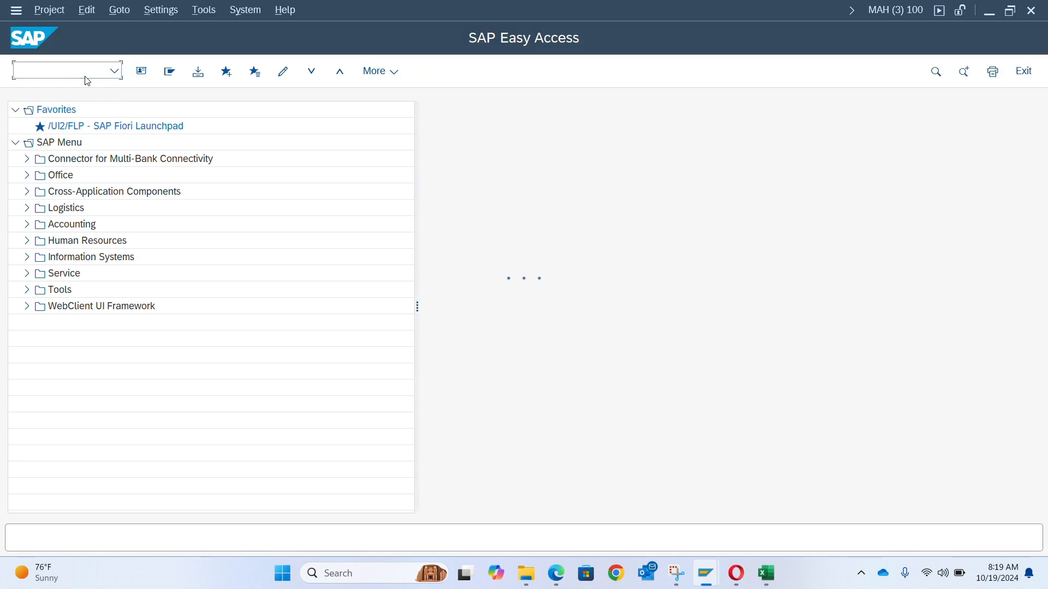
pyautogui.click(158, 72)
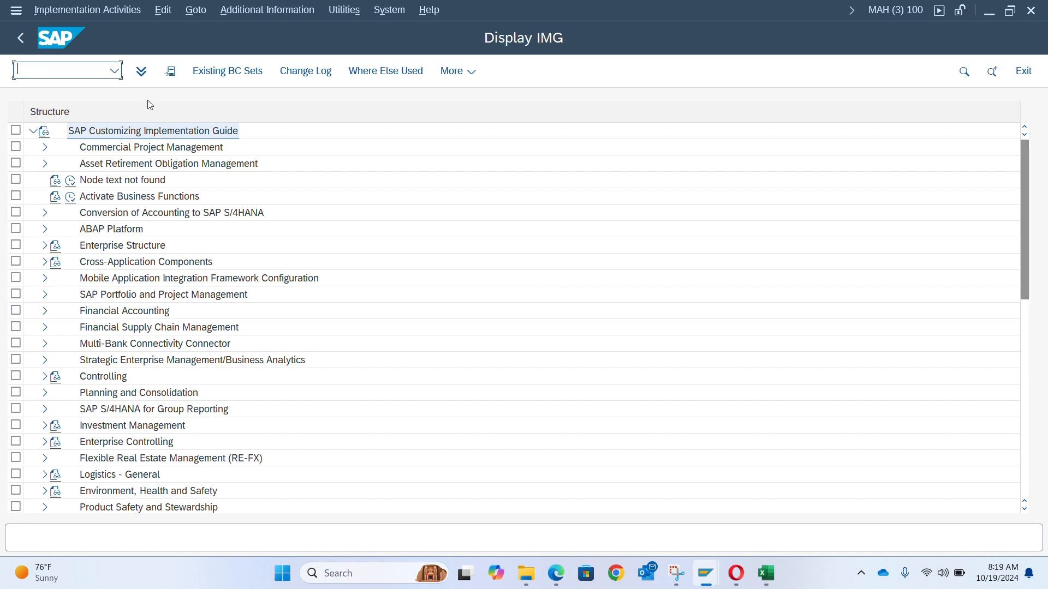
# - Open Maintain Fiscal Year Variant under Financial Accounting Global Settings > Ledgers > Fiscal Year and Posting Periods
pyautogui.click(45, 312)
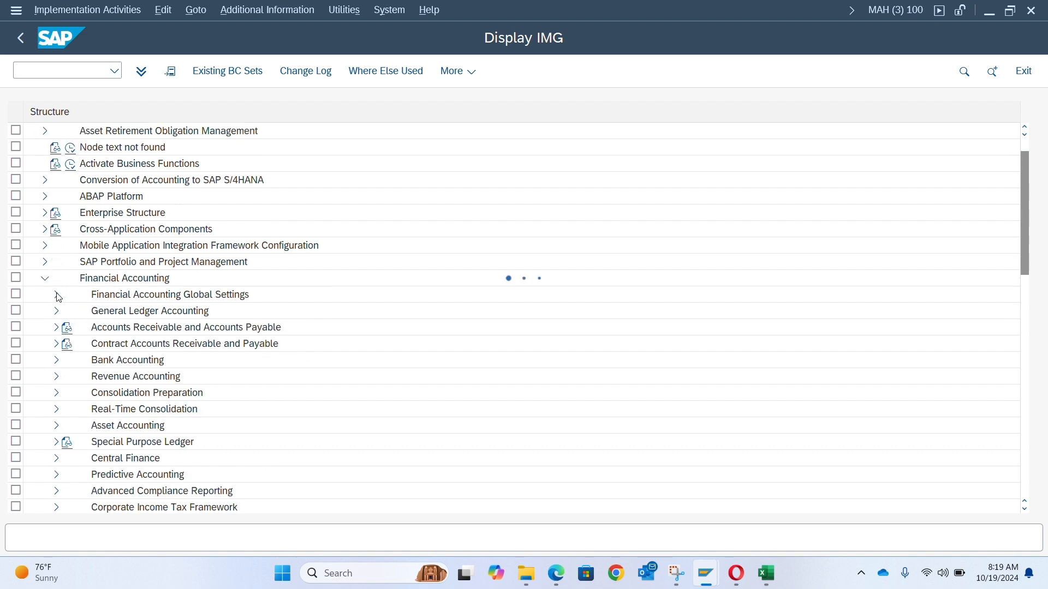
pyautogui.click(57, 295)
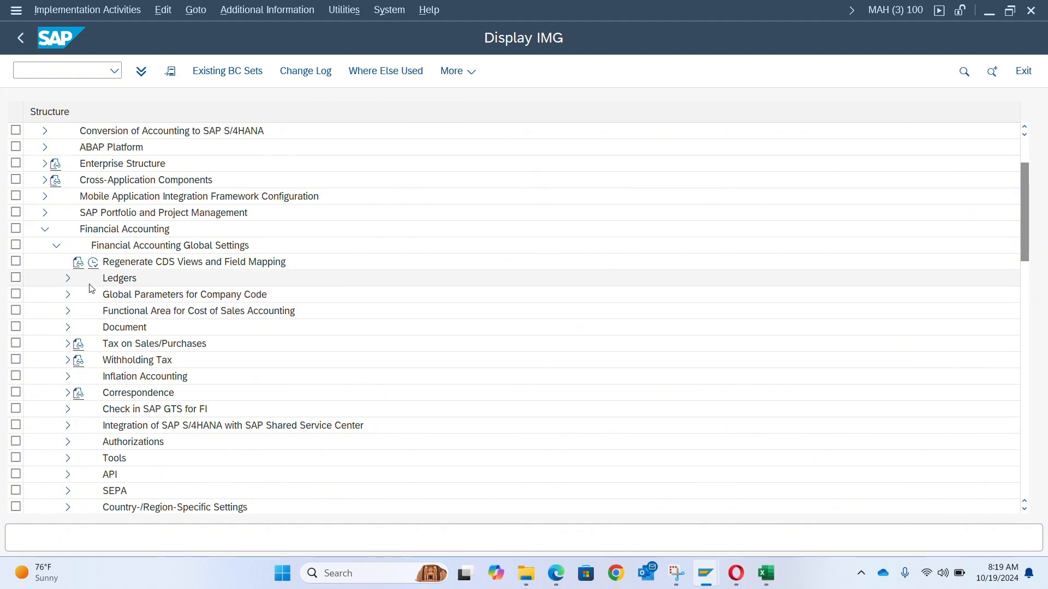
pyautogui.click(68, 279)
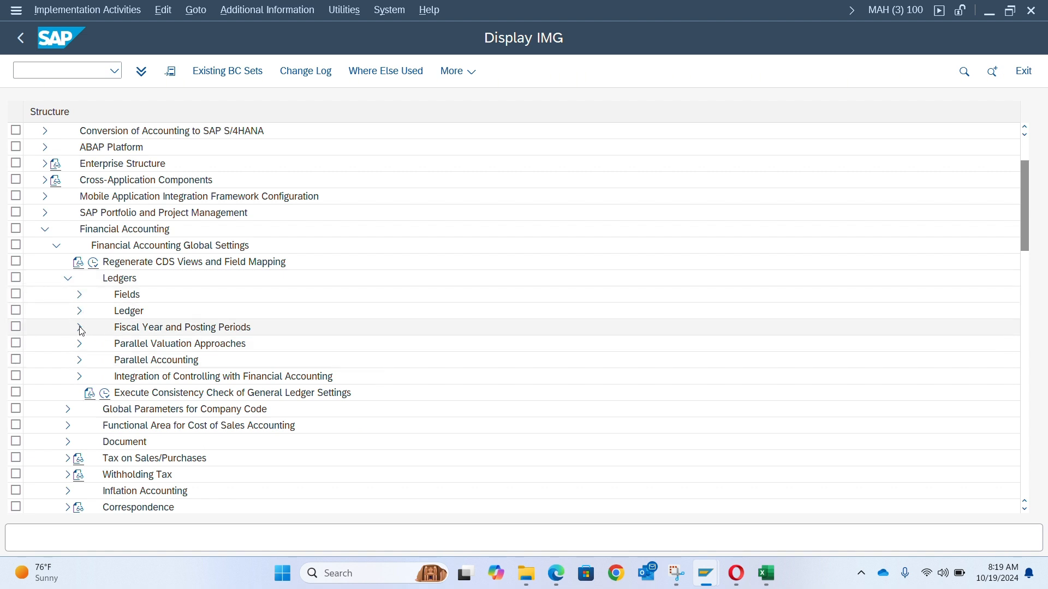
pyautogui.click(80, 329)
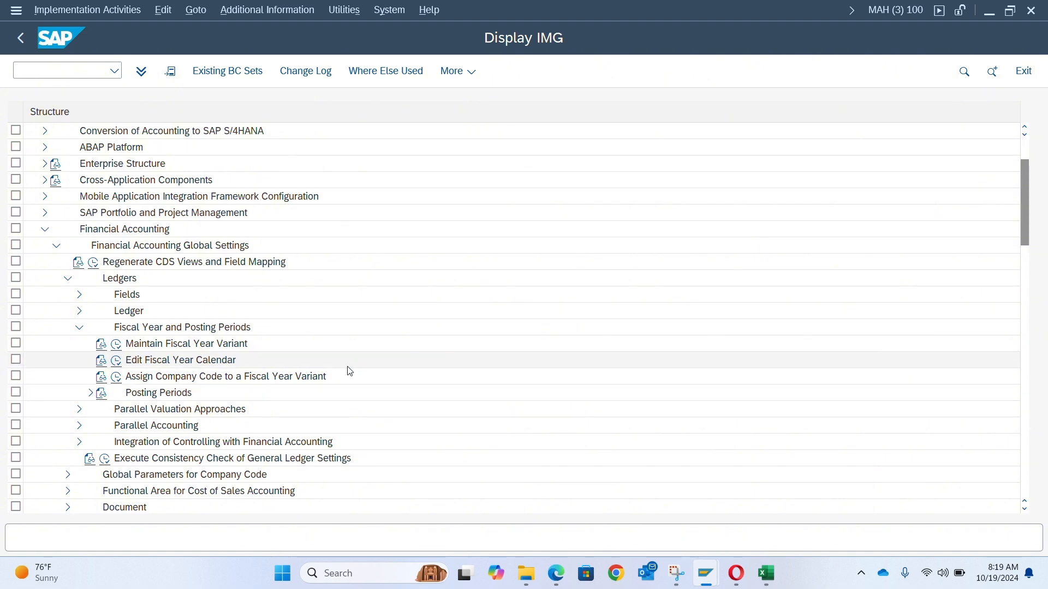
pyautogui.click(116, 345)
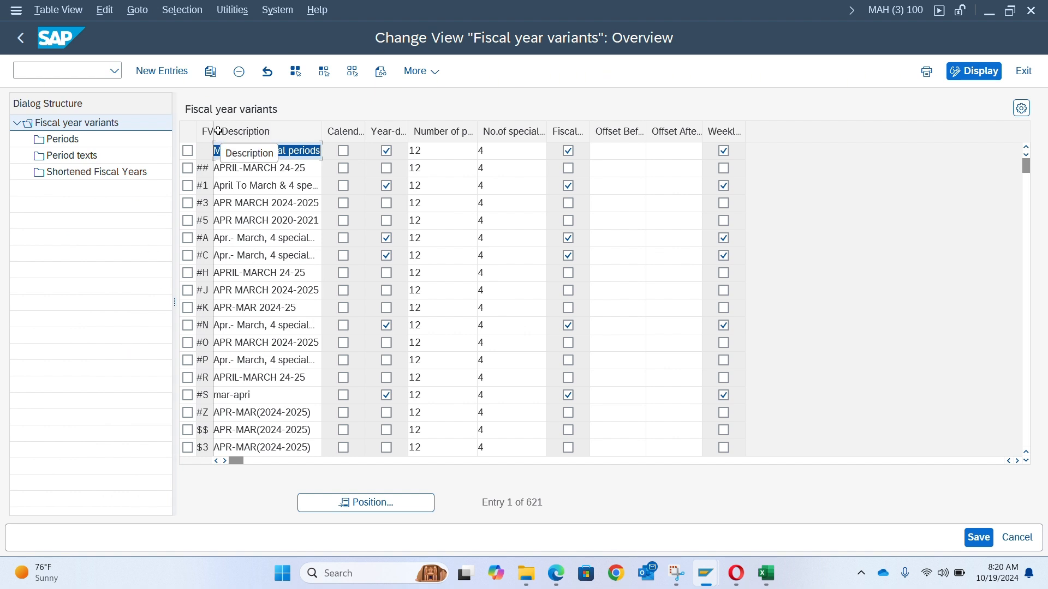
# - Locate fiscal year variant K4 in the fiscal year variants list and inspect its period settings
pyautogui.moveTo(212, 130); pyautogui.dragTo(253, 134)
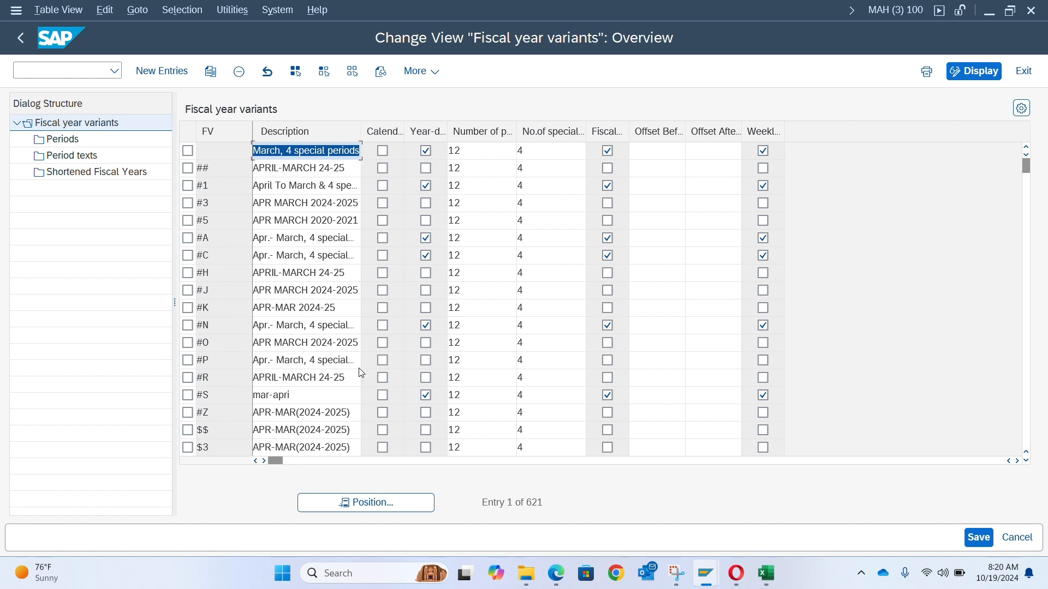
pyautogui.scroll(-2, 308, 430)
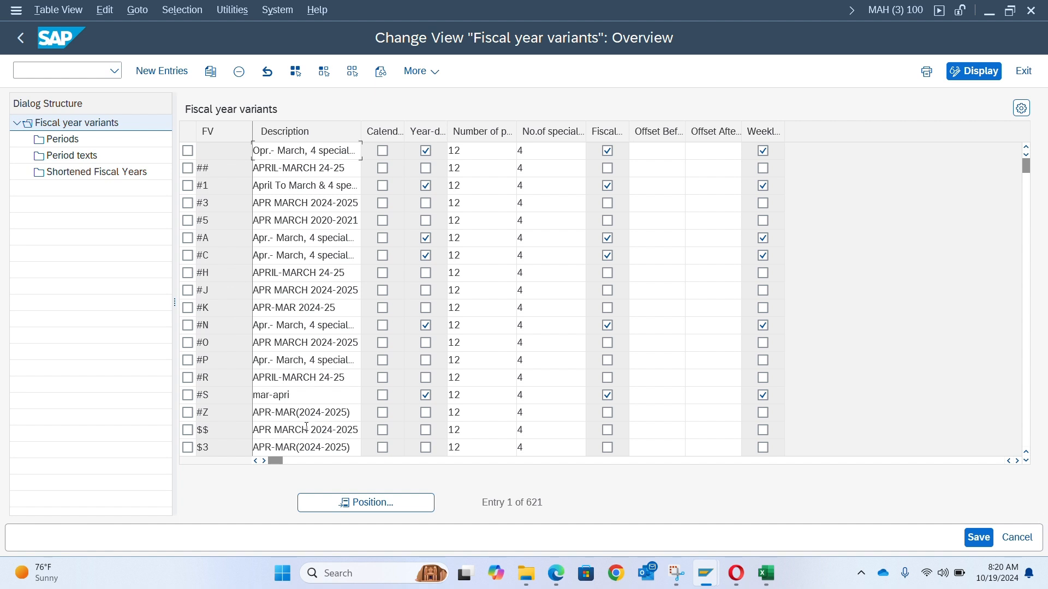
pyautogui.scroll(-4, 318, 454)
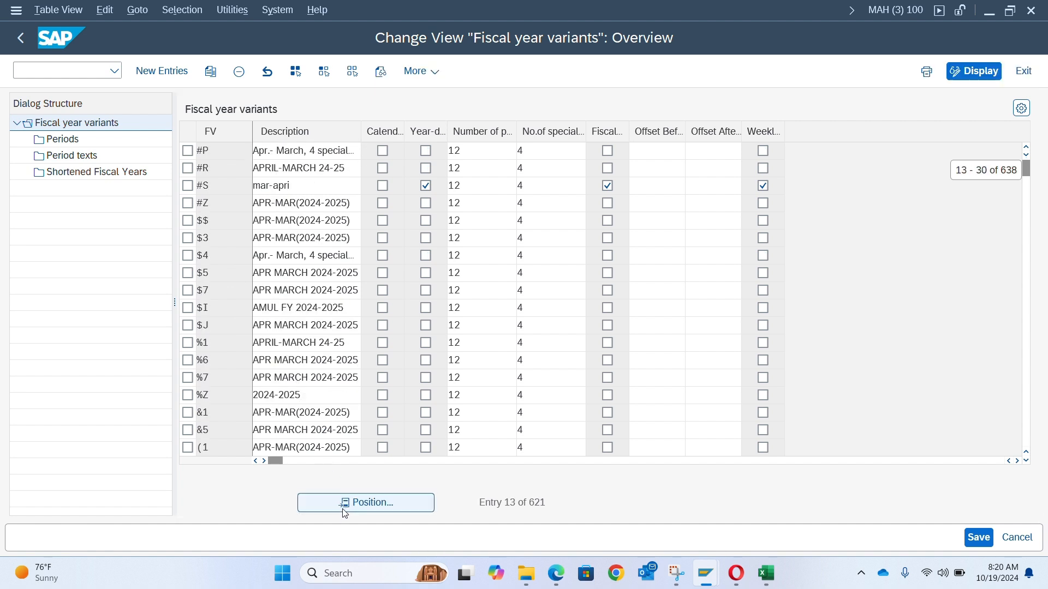
pyautogui.click(345, 511)
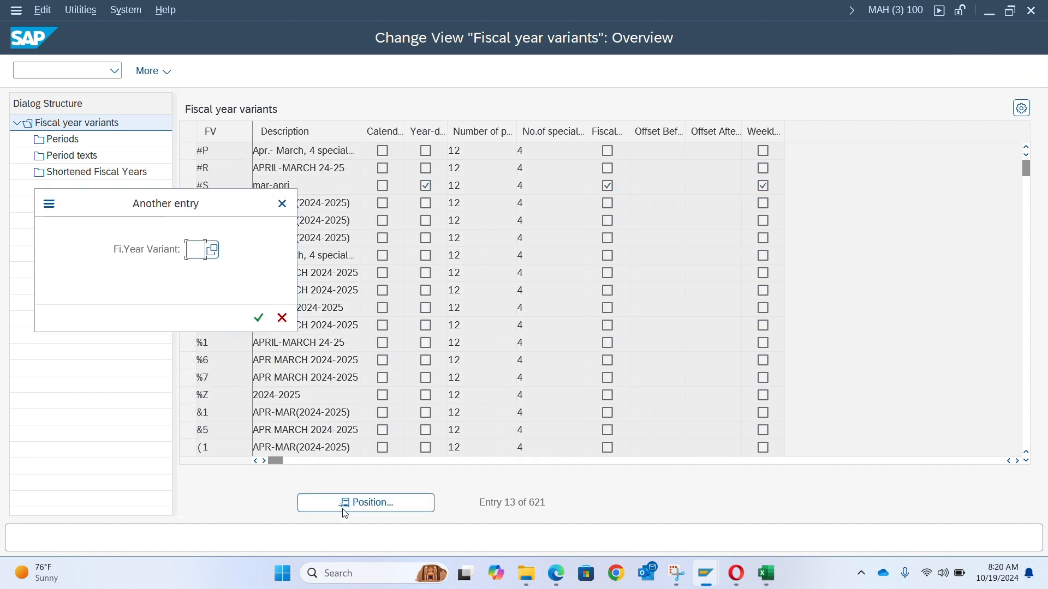
pyautogui.write('k4')
pyautogui.press('Return')
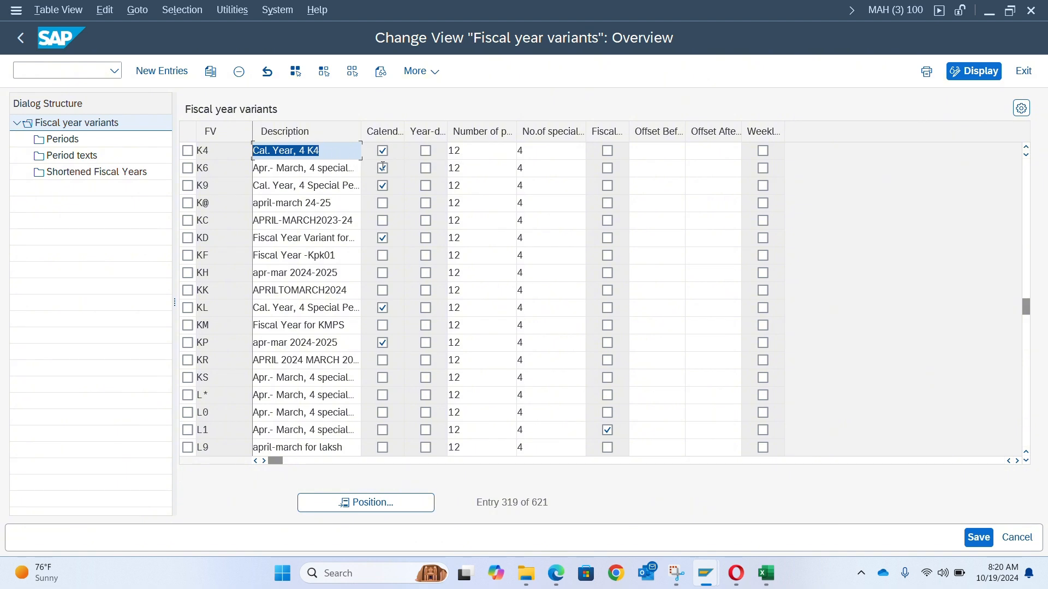
pyautogui.click(485, 158)
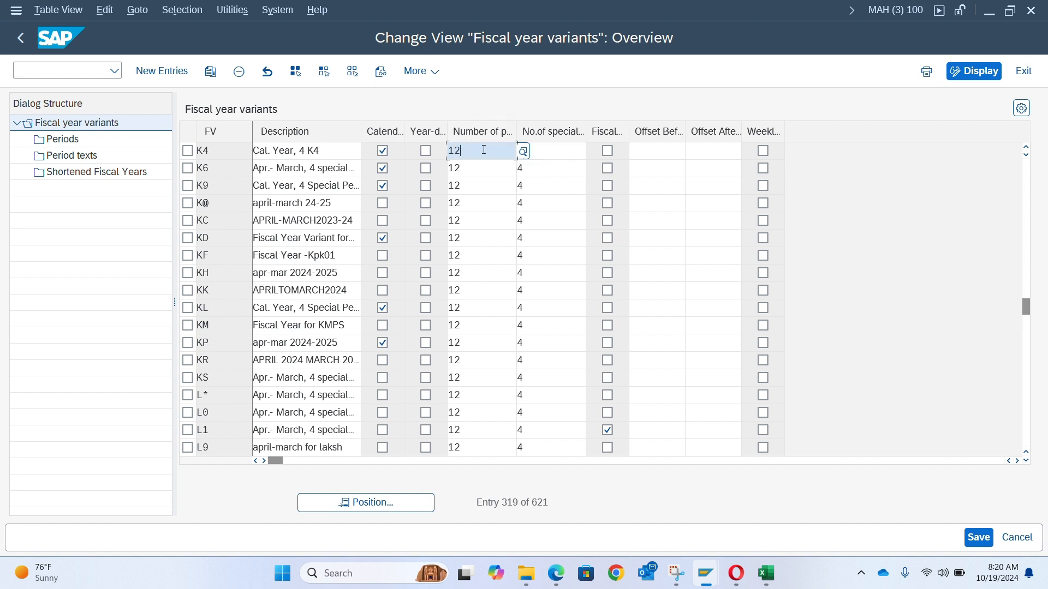
pyautogui.click(548, 146)
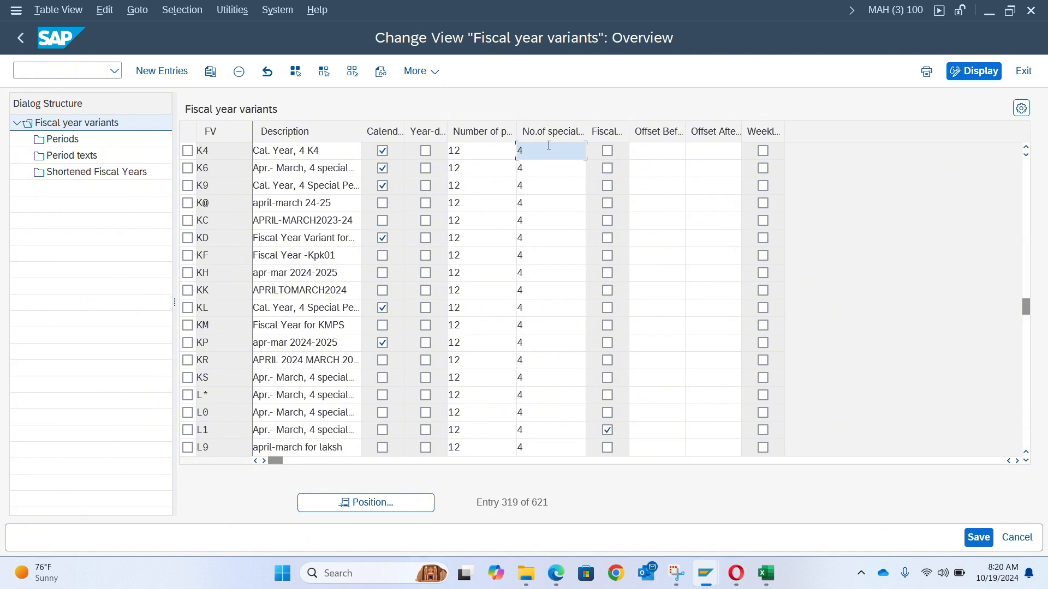
pyautogui.click(188, 152)
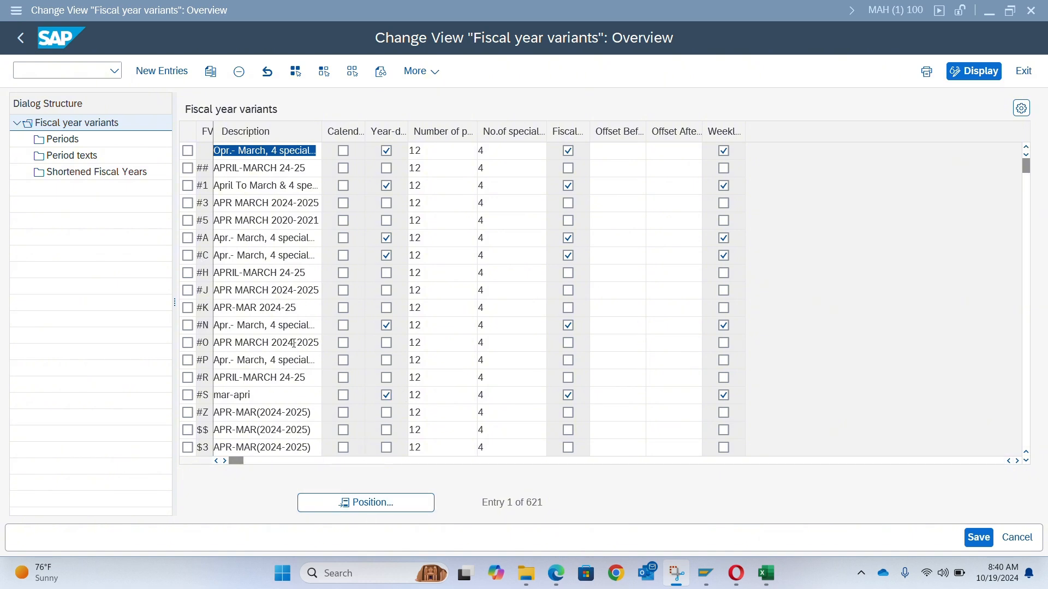
pyautogui.scroll(-1, 303, 352)
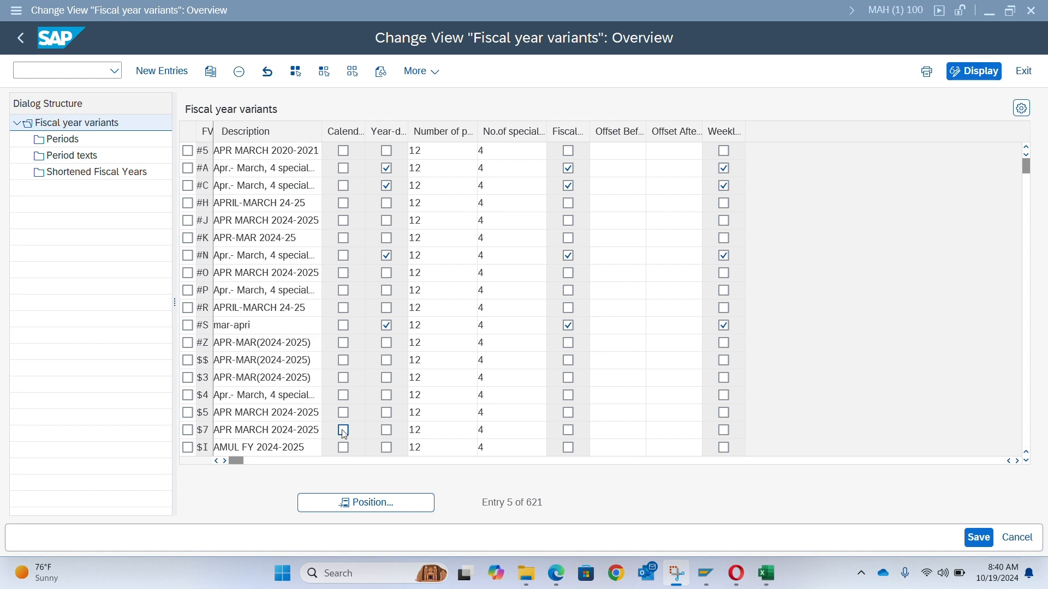
pyautogui.click(350, 507)
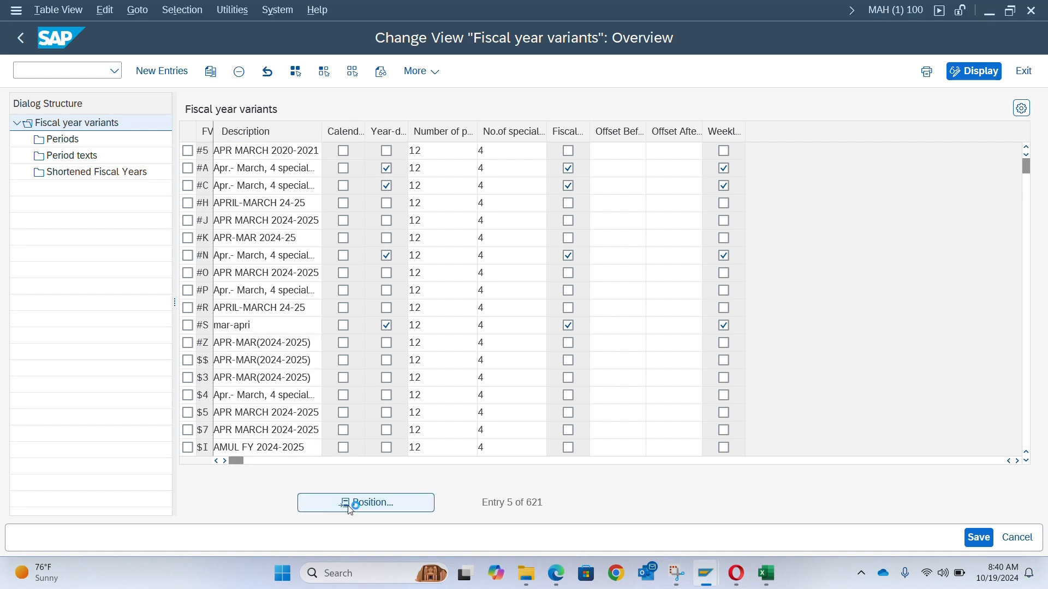
pyautogui.write('k4')
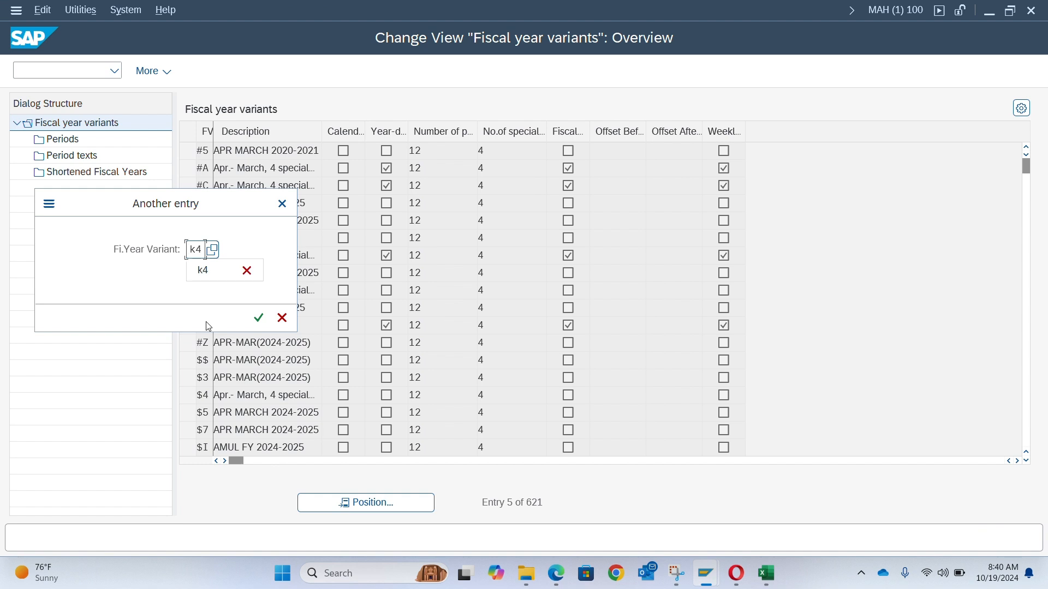
pyautogui.press('Return')
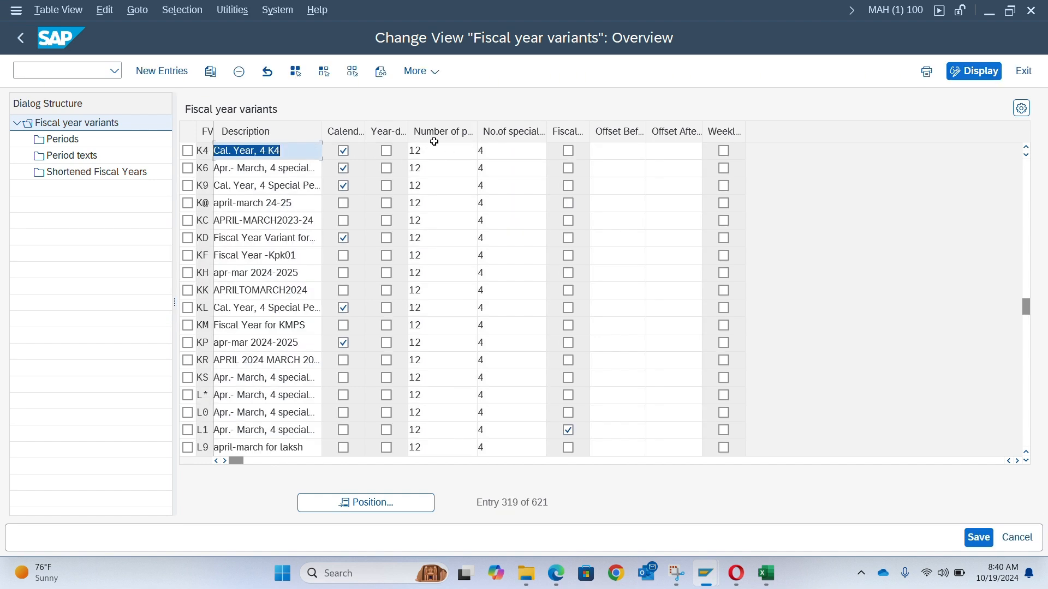
# - Assign fiscal year variant K4 to company code AD00 in Assign Company Code to a Fiscal Year Variant
pyautogui.click(21, 44)
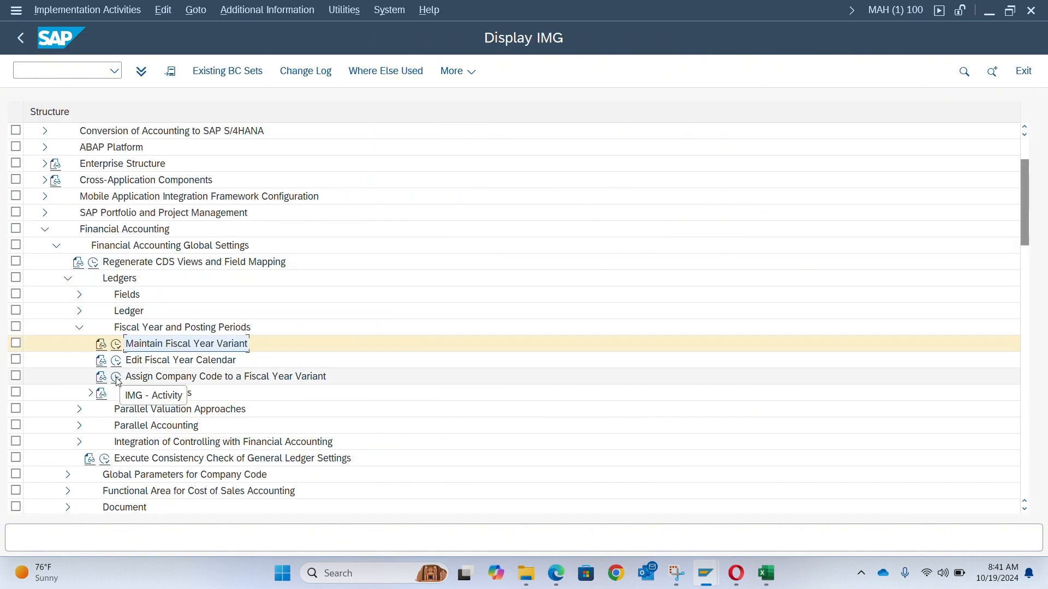
pyautogui.click(116, 383)
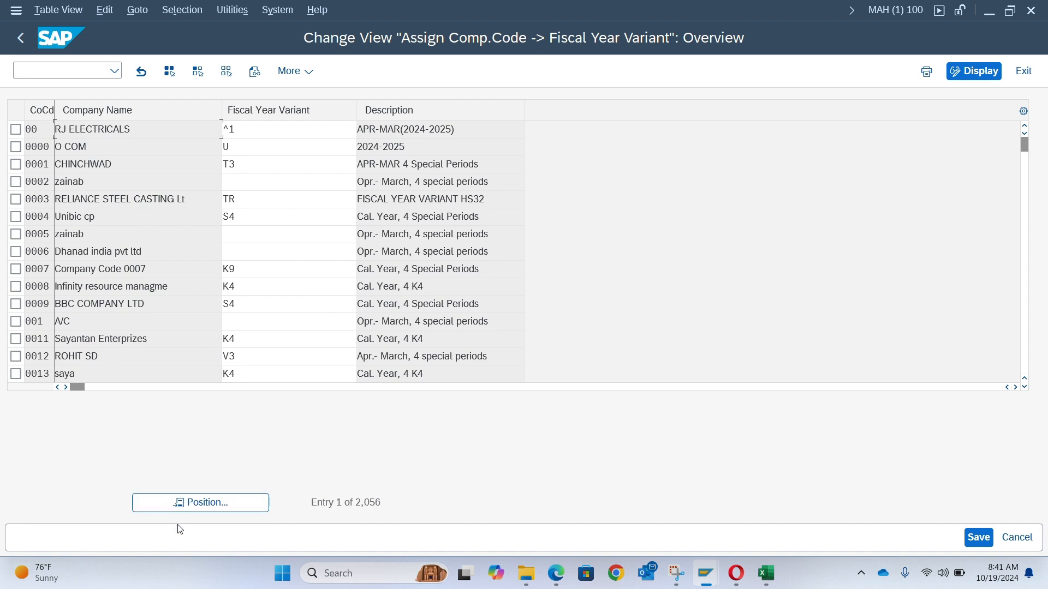
pyautogui.click(194, 505)
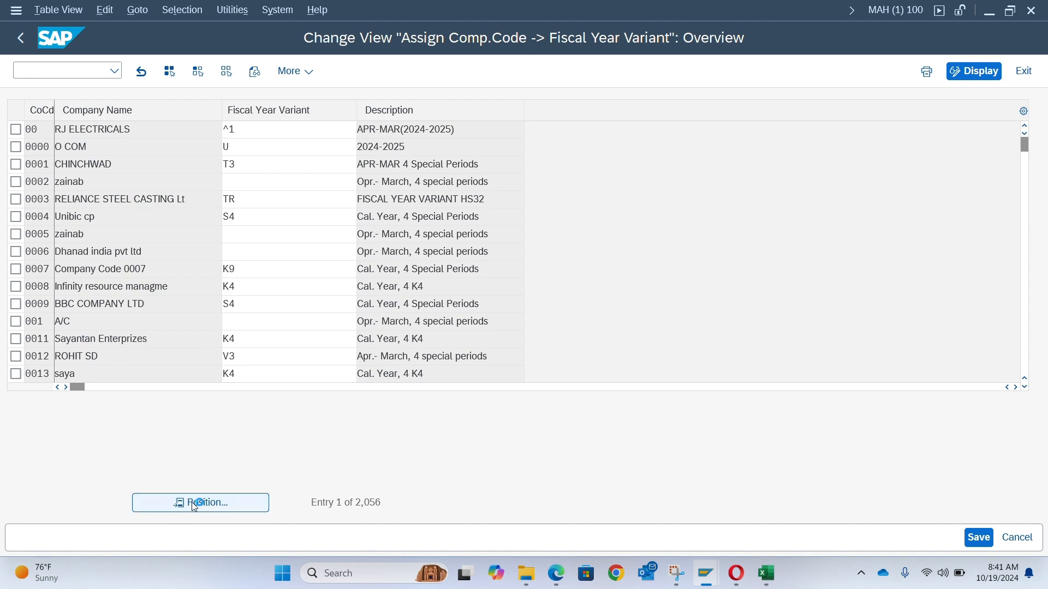
pyautogui.write('ad00')
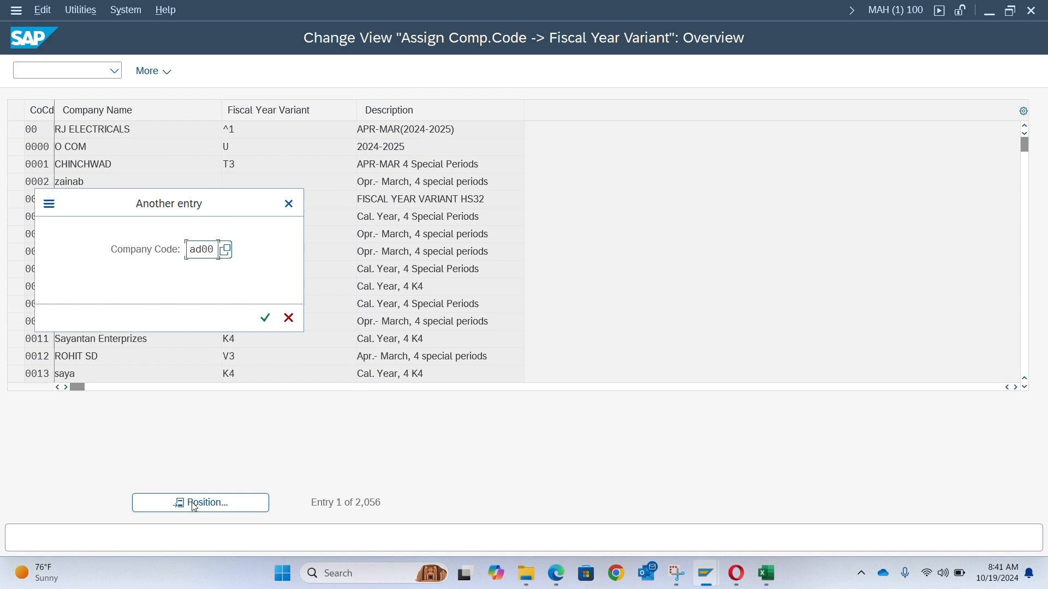
pyautogui.press('Return')
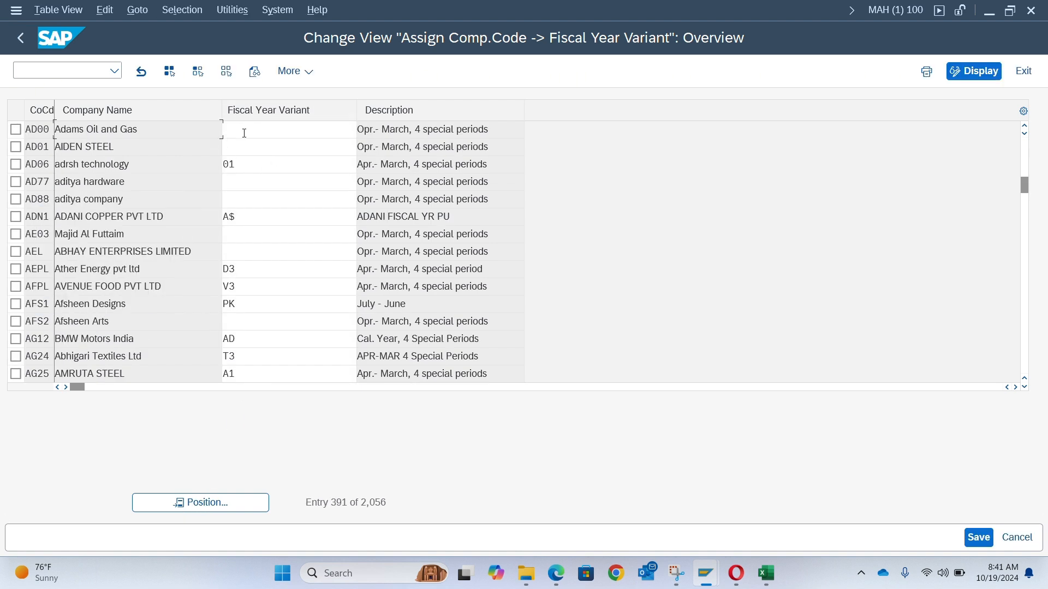
pyautogui.click(244, 133)
pyautogui.write('K4')
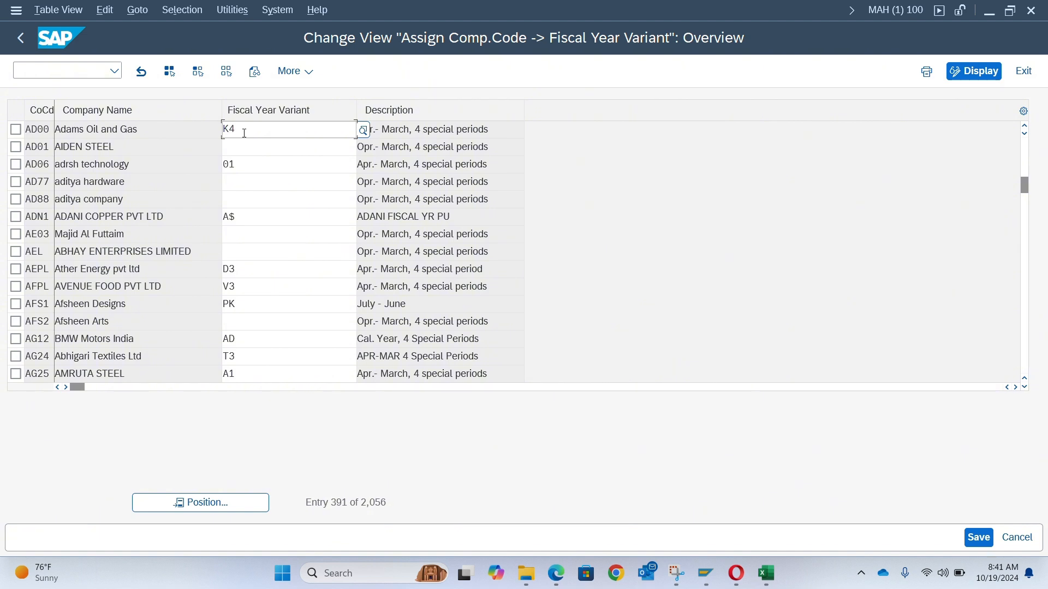
pyautogui.press('Return')
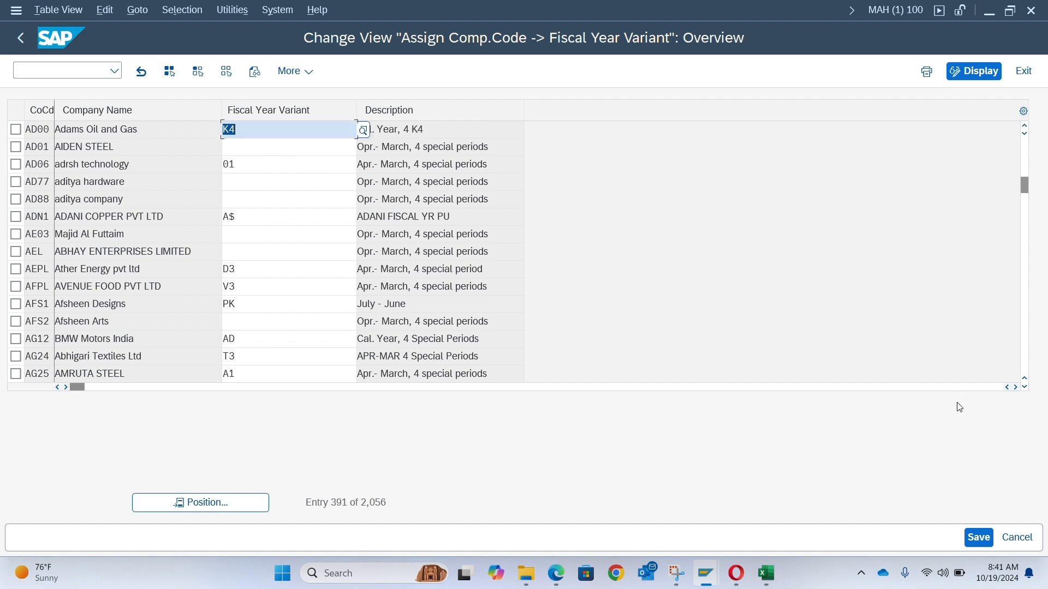
# - Save the K4 fiscal year variant assignment and try entering a G/L account document with FB50 for company code AD00
pyautogui.click(986, 538)
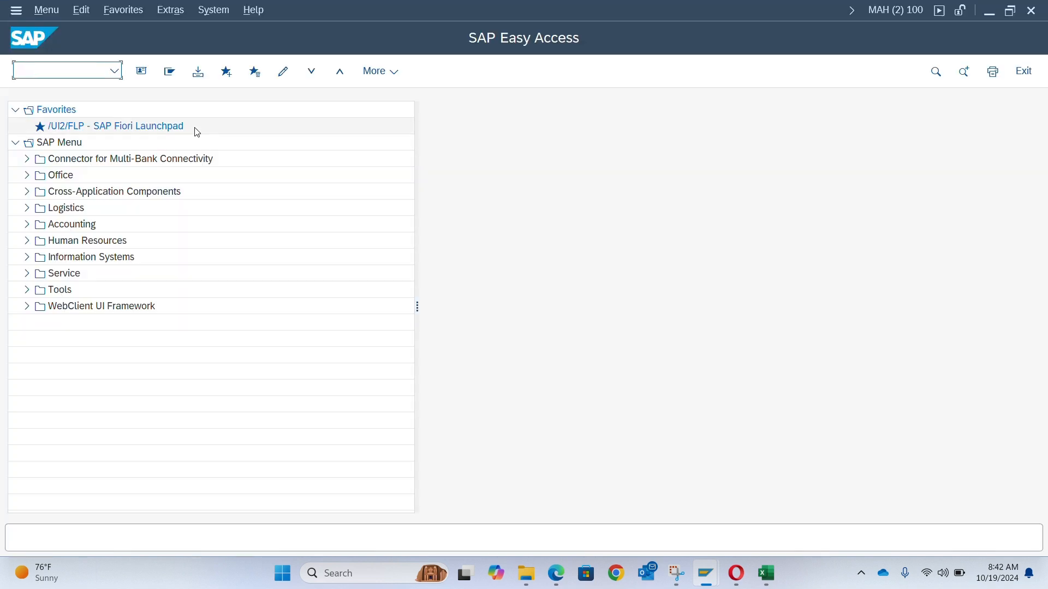
pyautogui.write('fb50')
pyautogui.press('Return')
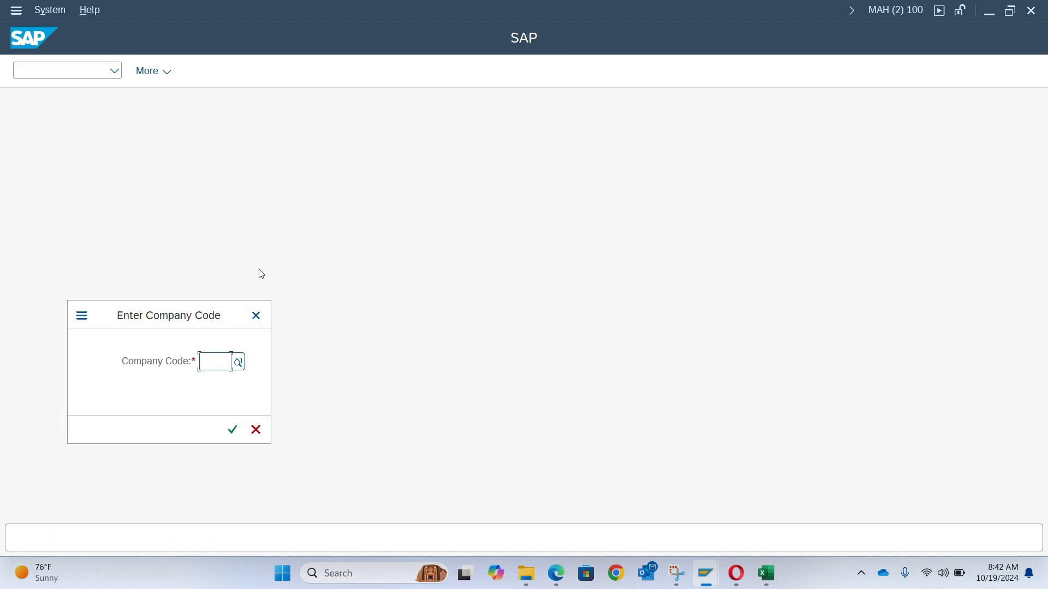
pyautogui.write('ad00')
pyautogui.press('Return')
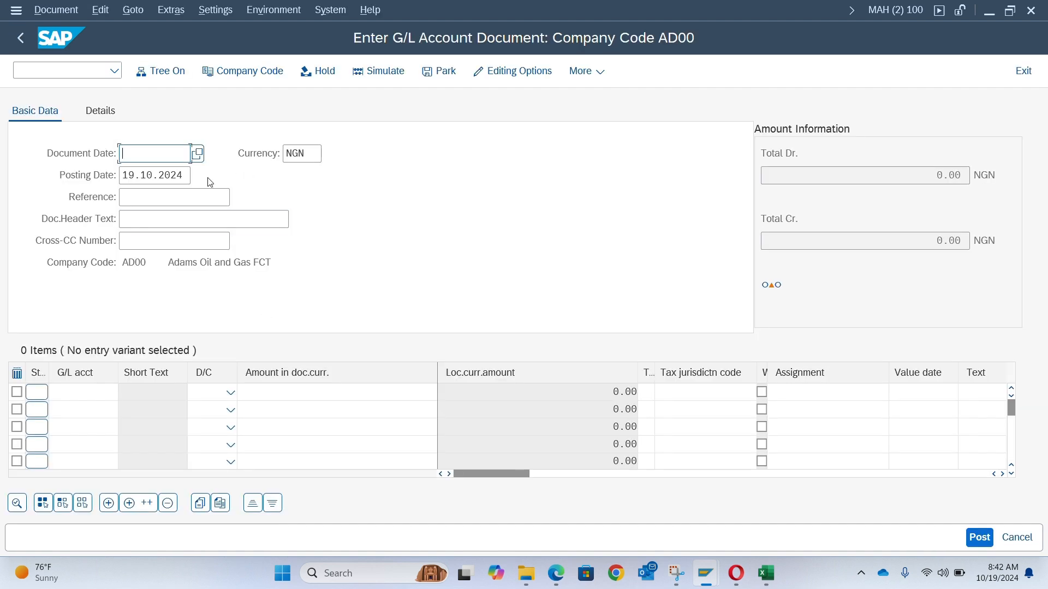
pyautogui.press('Down')
pyautogui.press('Return')
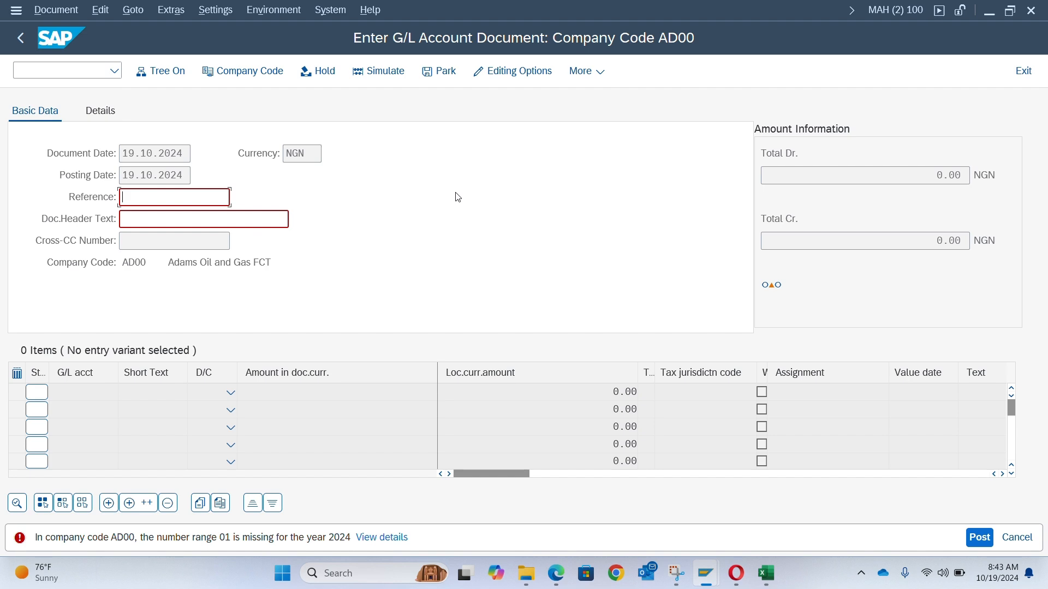
# - Open Define Document Types under Financial Accounting Global Settings > Document > Document Types
pyautogui.hotkey('alt', 'Tab')
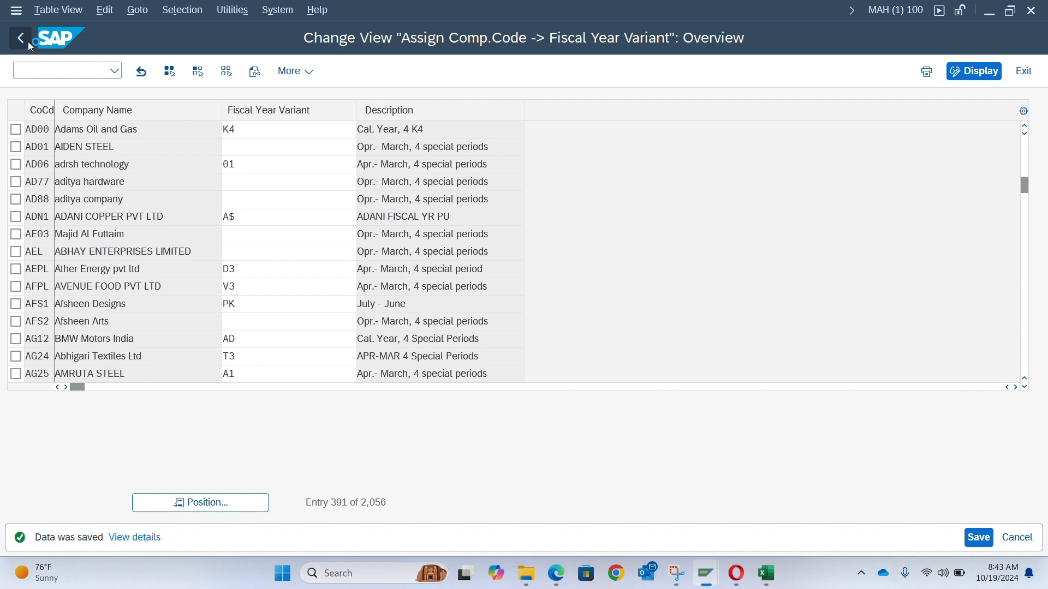
pyautogui.click(21, 38)
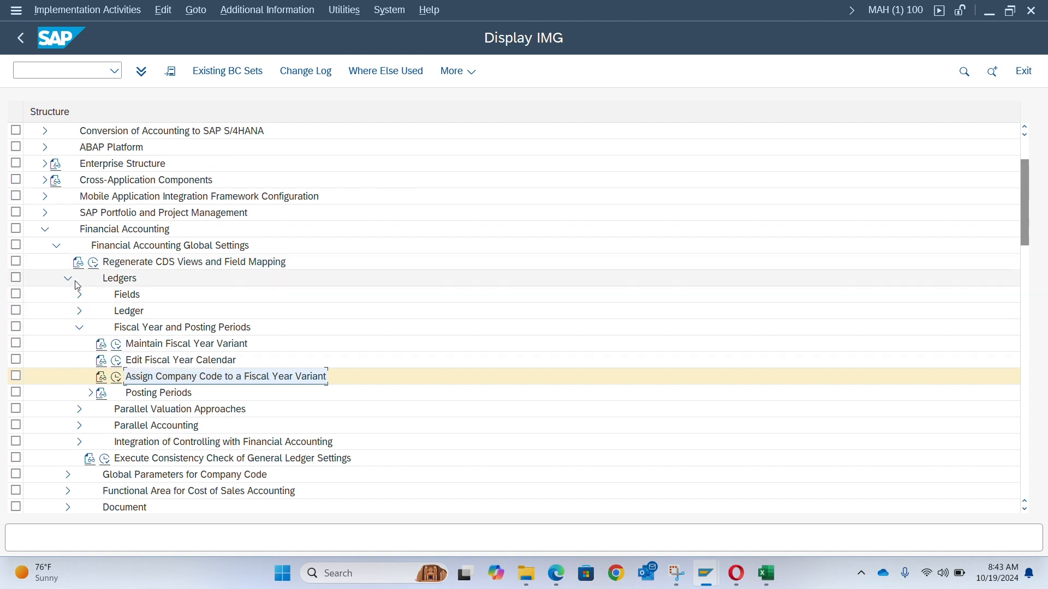
pyautogui.click(79, 327)
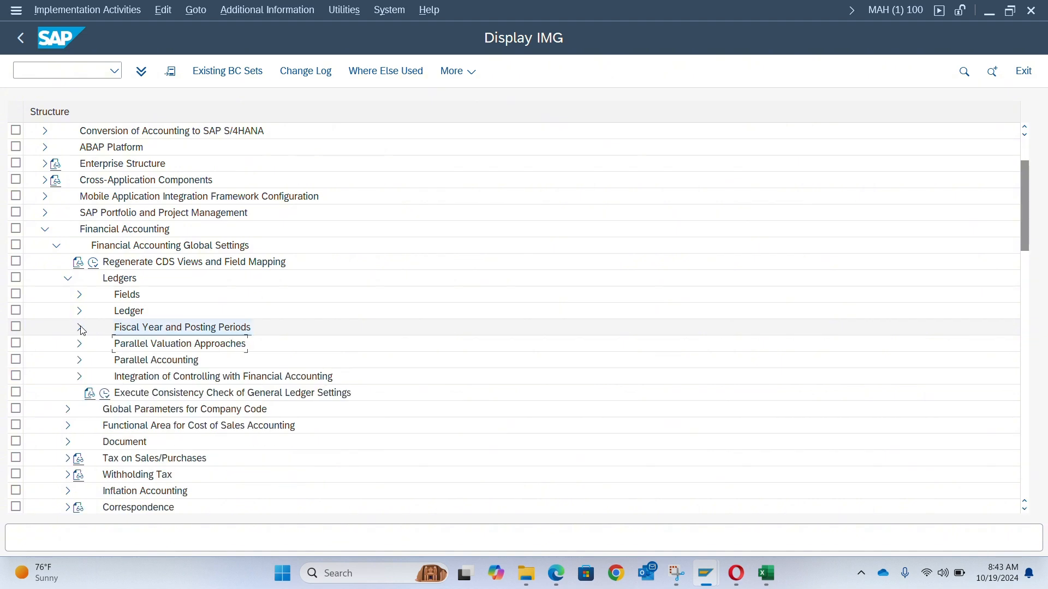
pyautogui.click(68, 278)
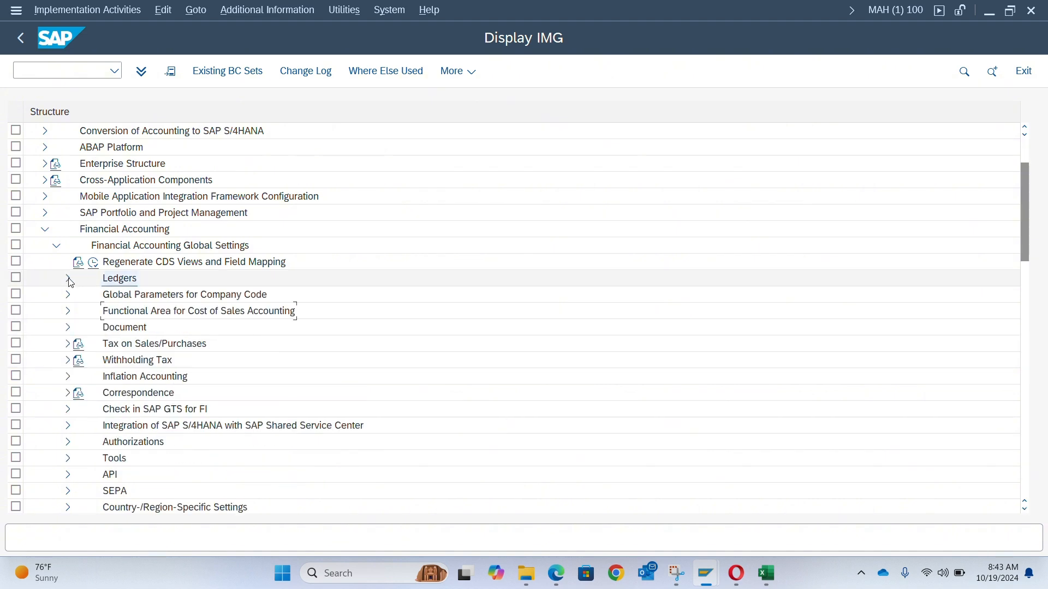
pyautogui.click(67, 328)
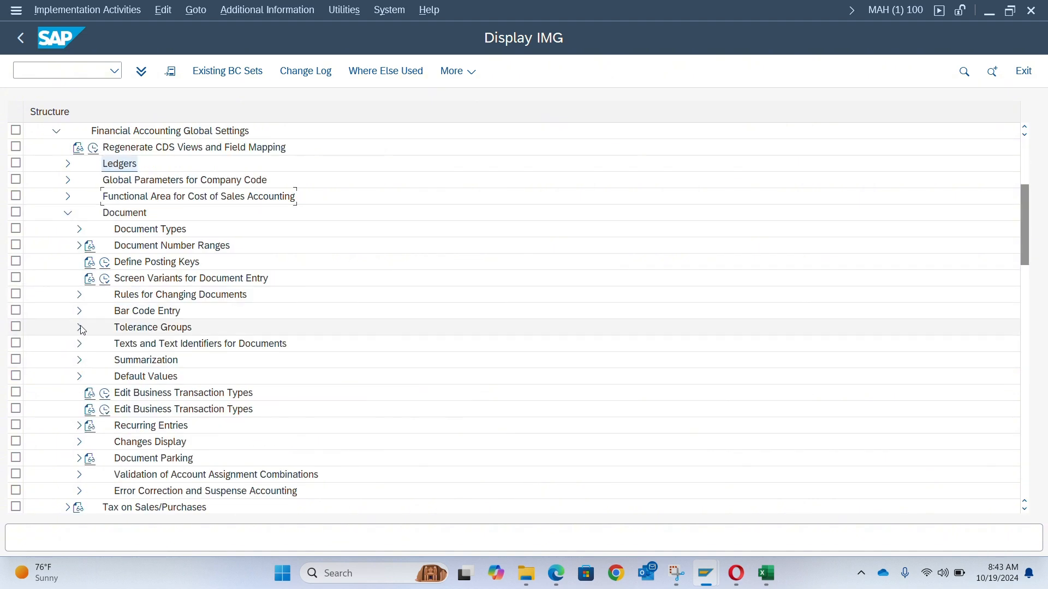
pyautogui.click(80, 229)
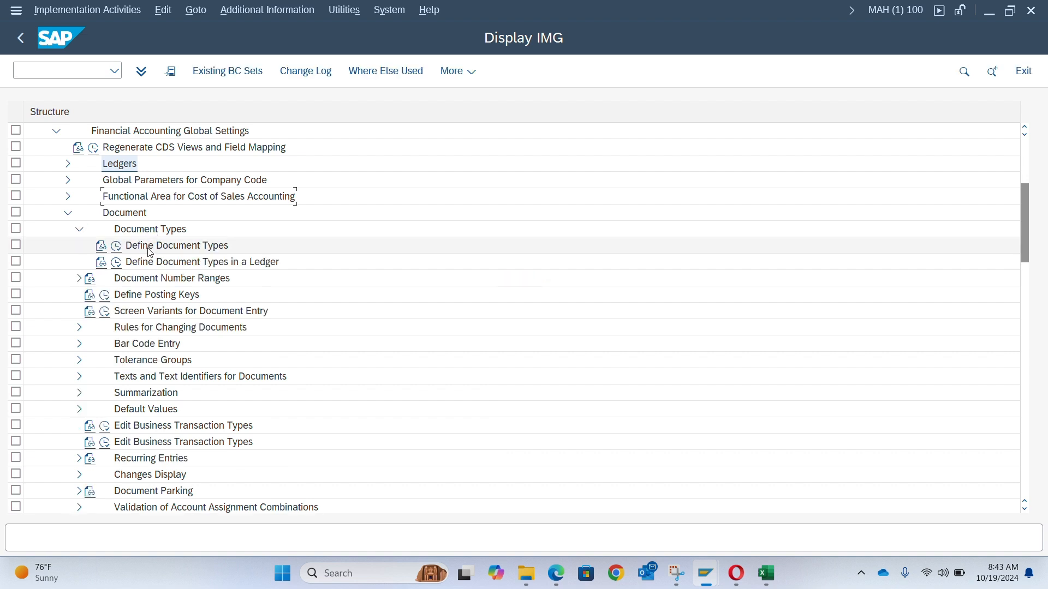
pyautogui.click(119, 249)
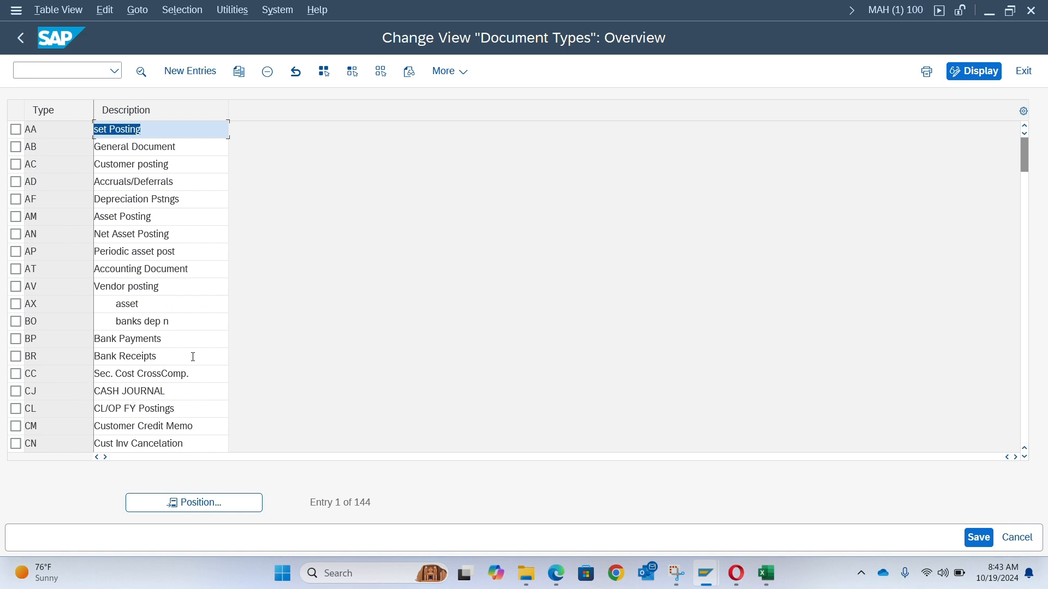
# - Position the list on document type SA and open its details to inspect its number range setting
pyautogui.click(168, 502)
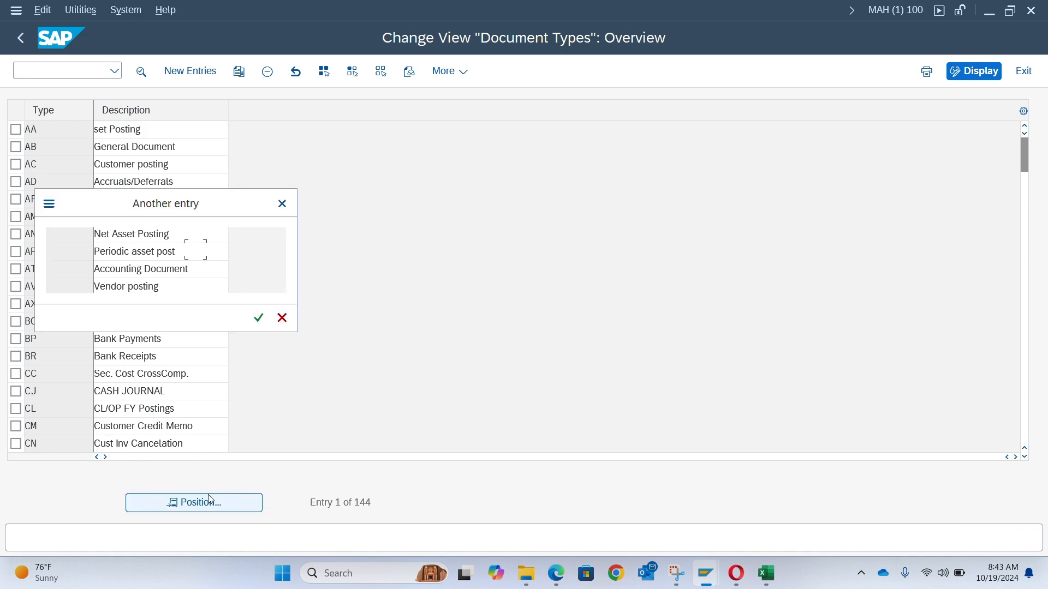
pyautogui.write('sa')
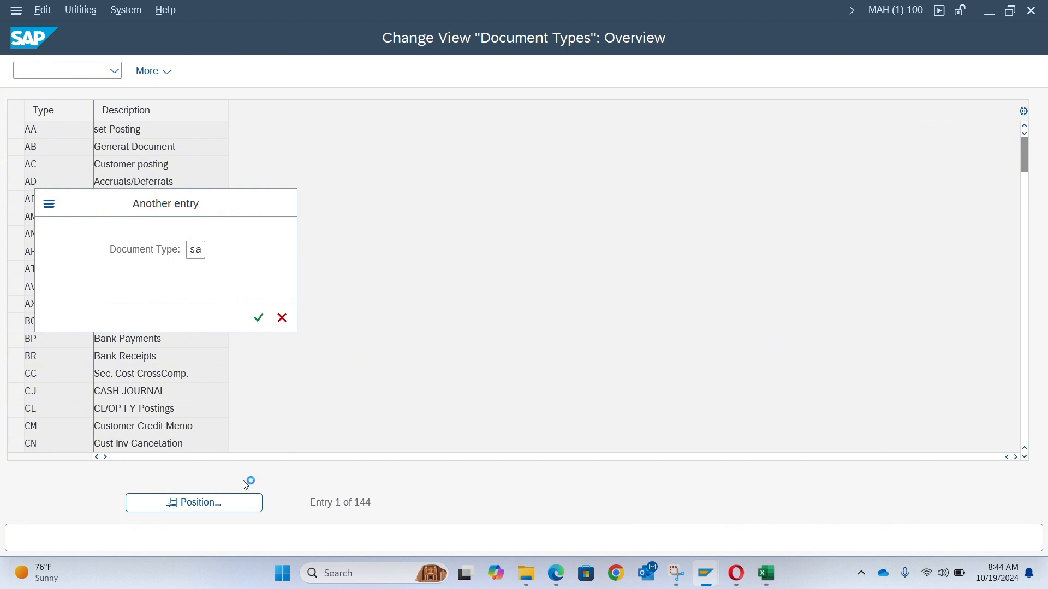
pyautogui.press('Return')
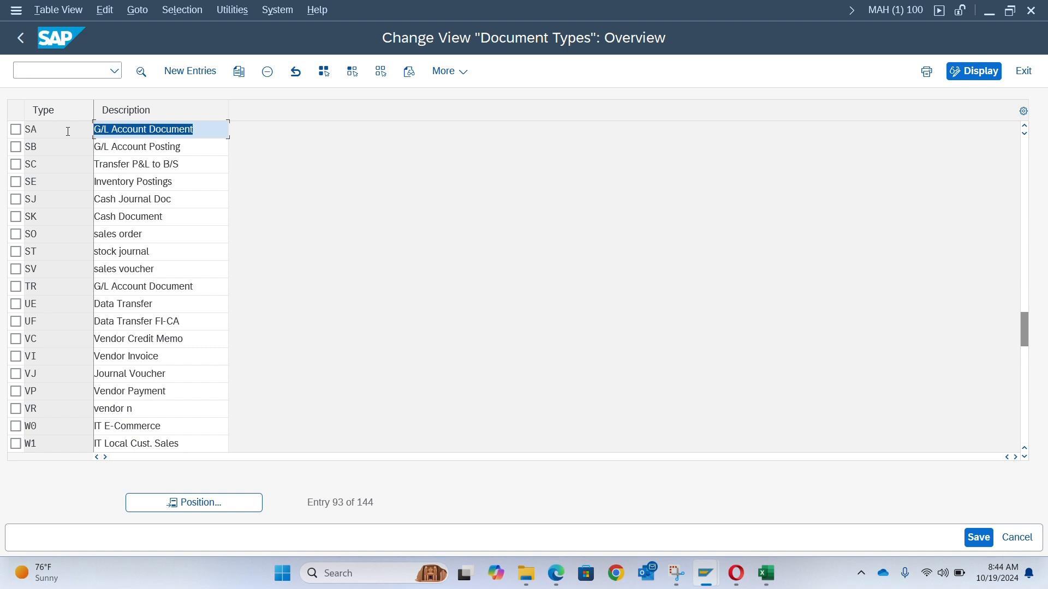
pyautogui.click(68, 131)
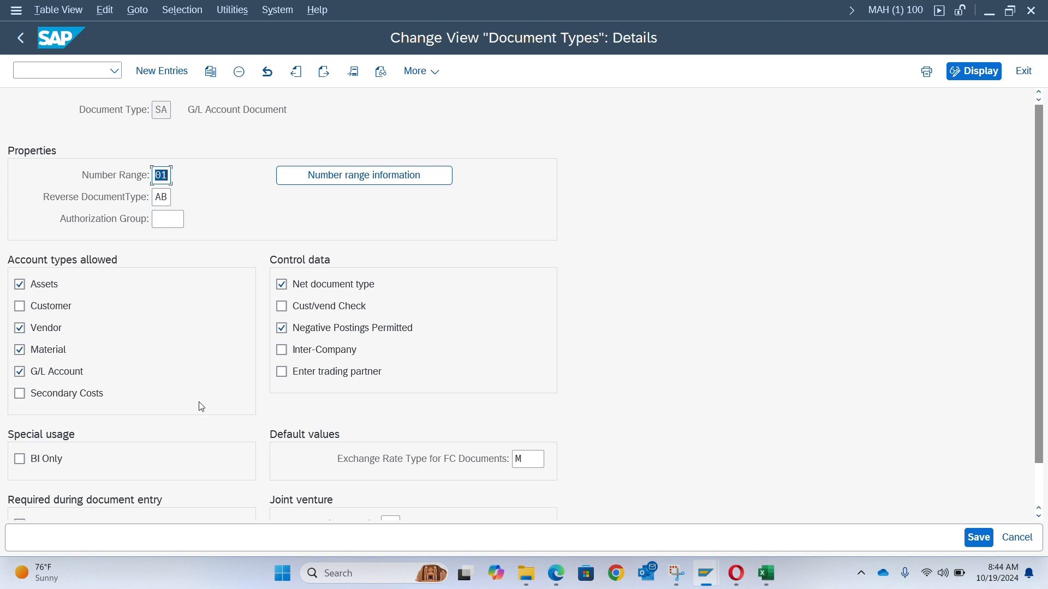
pyautogui.scroll(-2, 454, 362)
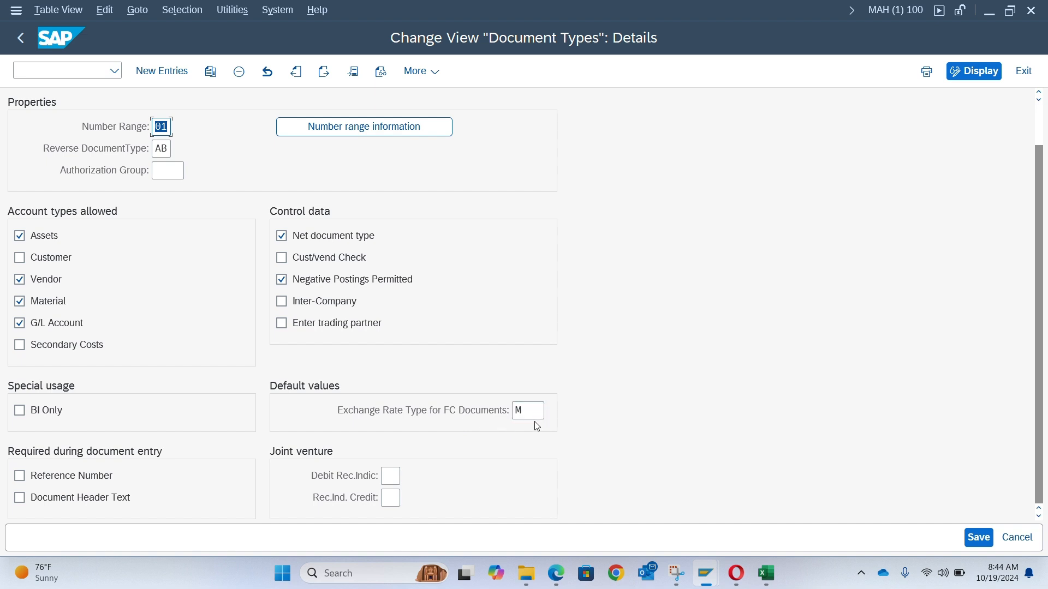
pyautogui.scroll(1, 460, 352)
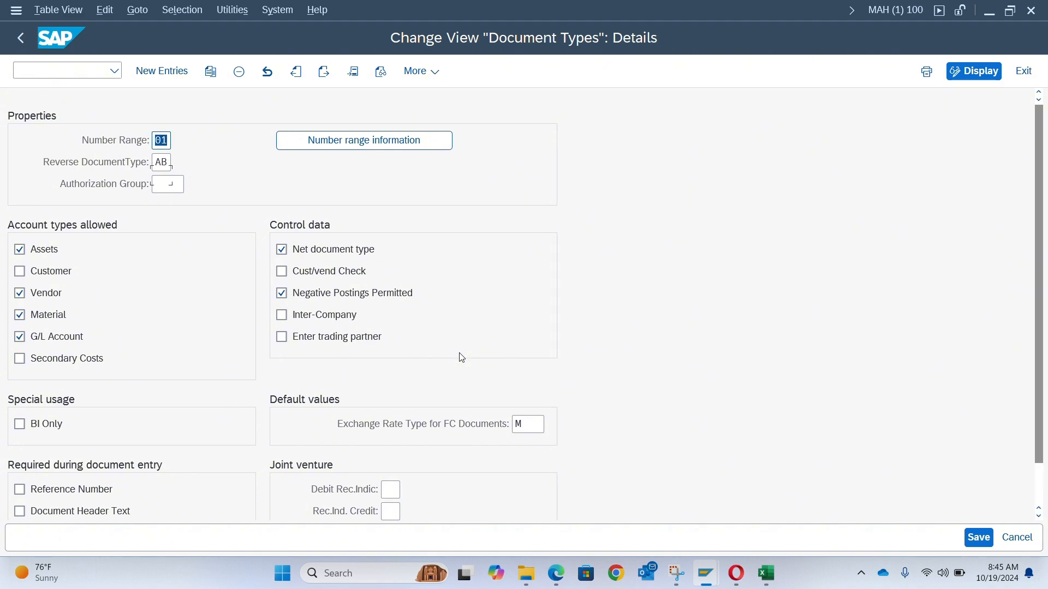
pyautogui.scroll(2, 461, 357)
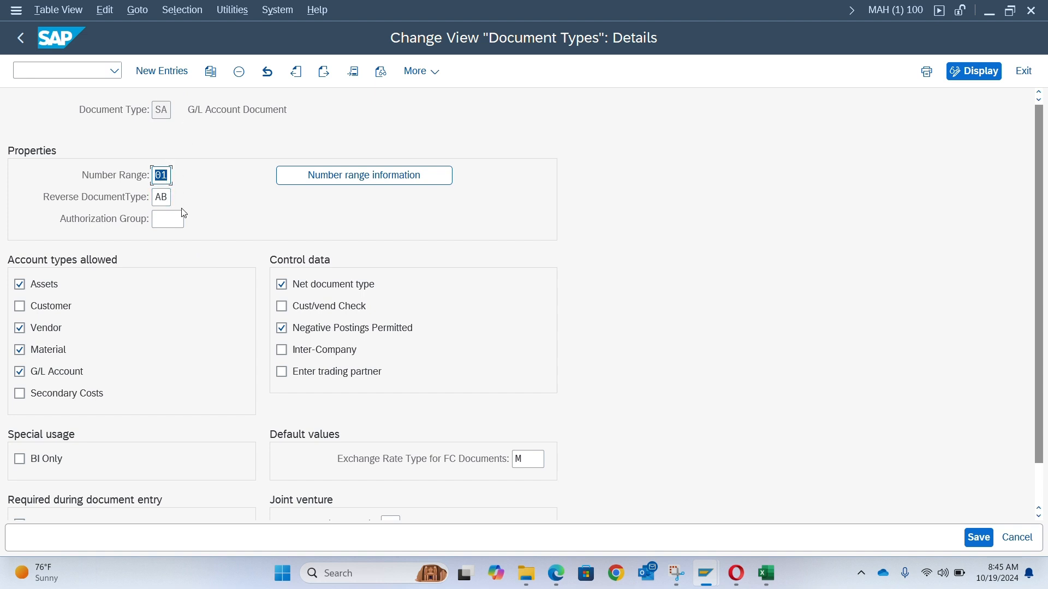
# - Open Define Document Number Ranges under Document > Document Number Ranges
pyautogui.hotkey('alt', 'Tab')
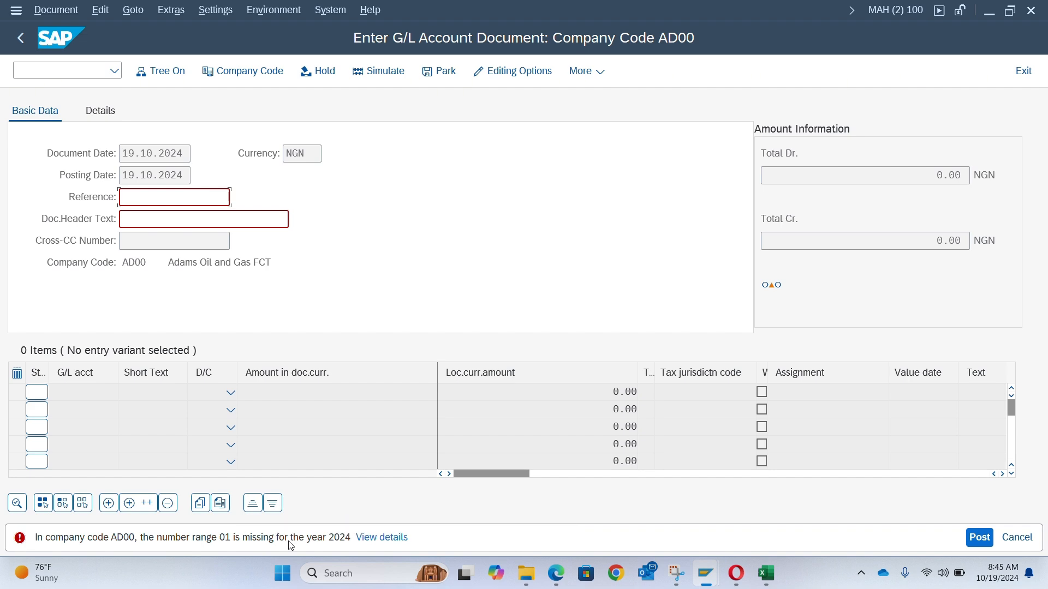
pyautogui.hotkey('alt', 'Tab')
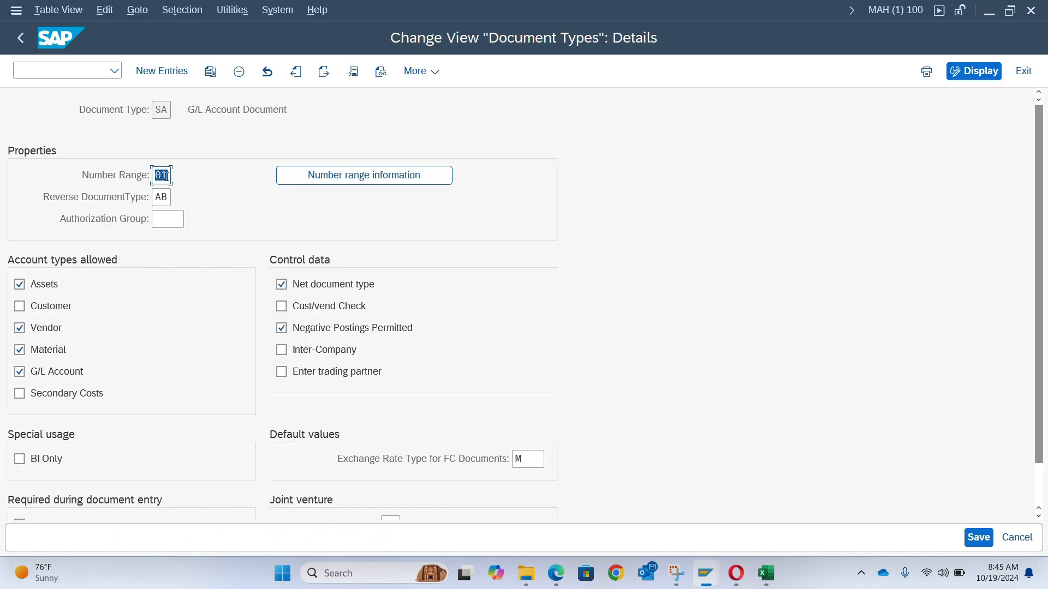
pyautogui.click(21, 41)
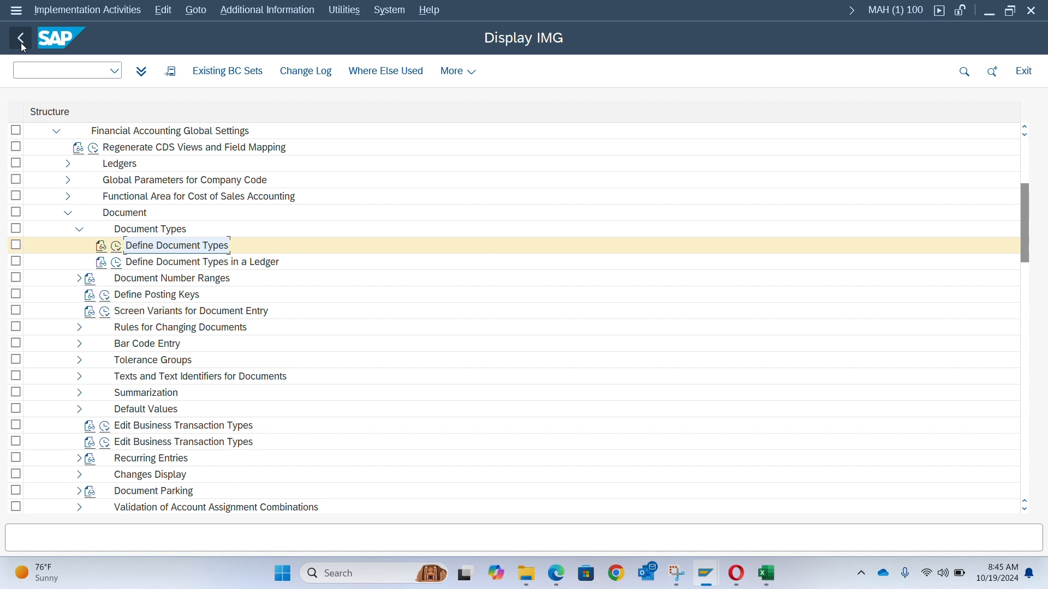
pyautogui.hotkey('alt', 'Tab')
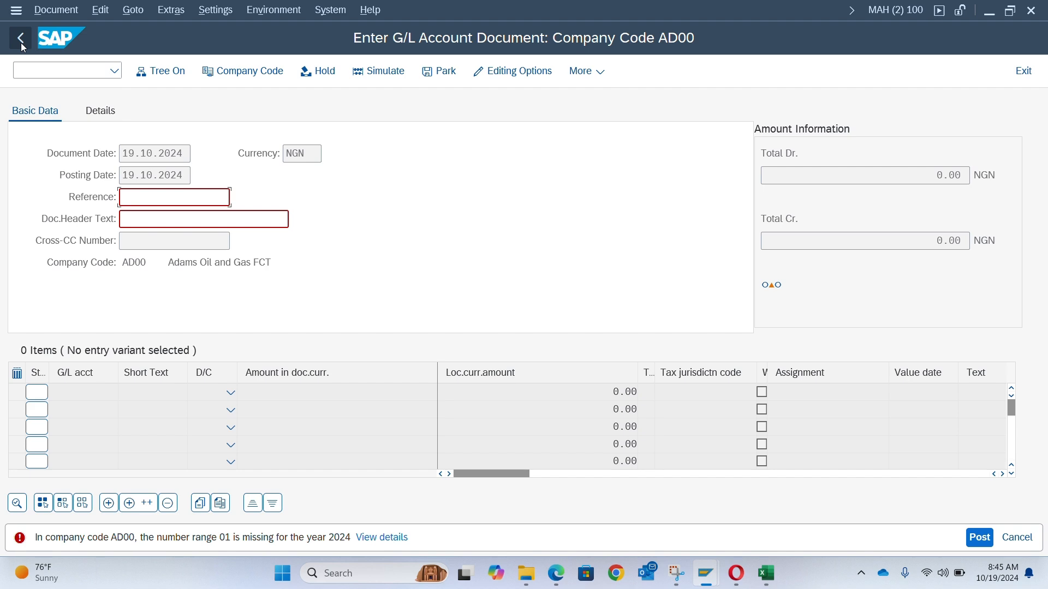
pyautogui.hotkey('alt', 'Tab')
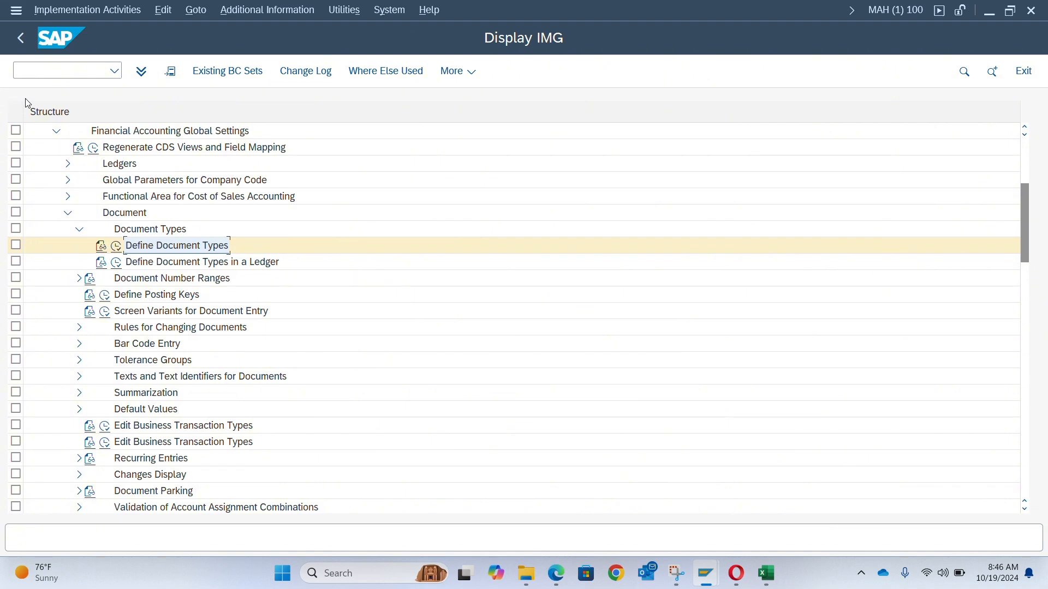
pyautogui.click(78, 279)
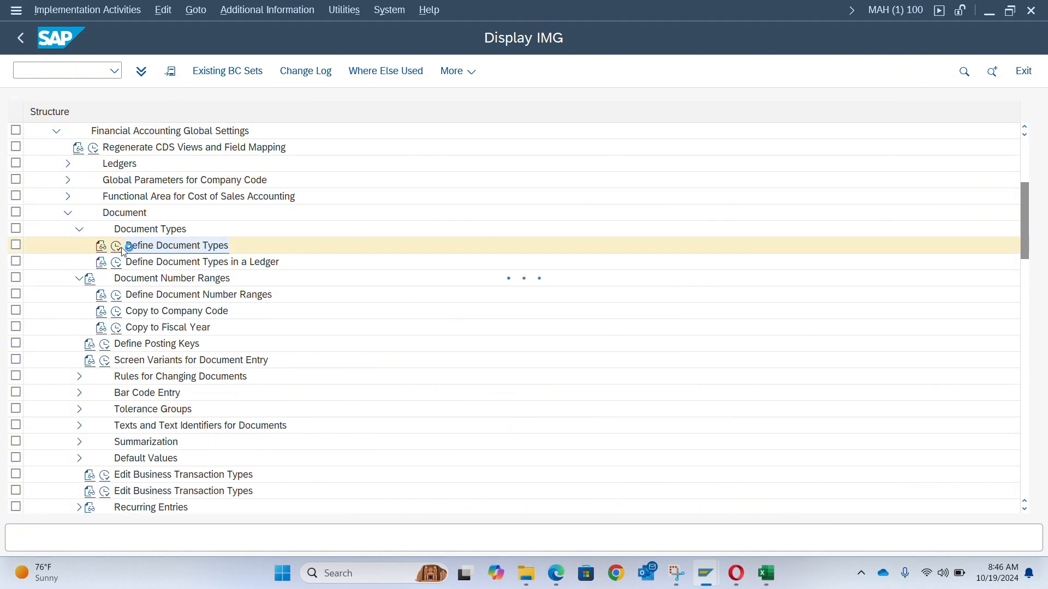
pyautogui.scroll(3, 117, 273)
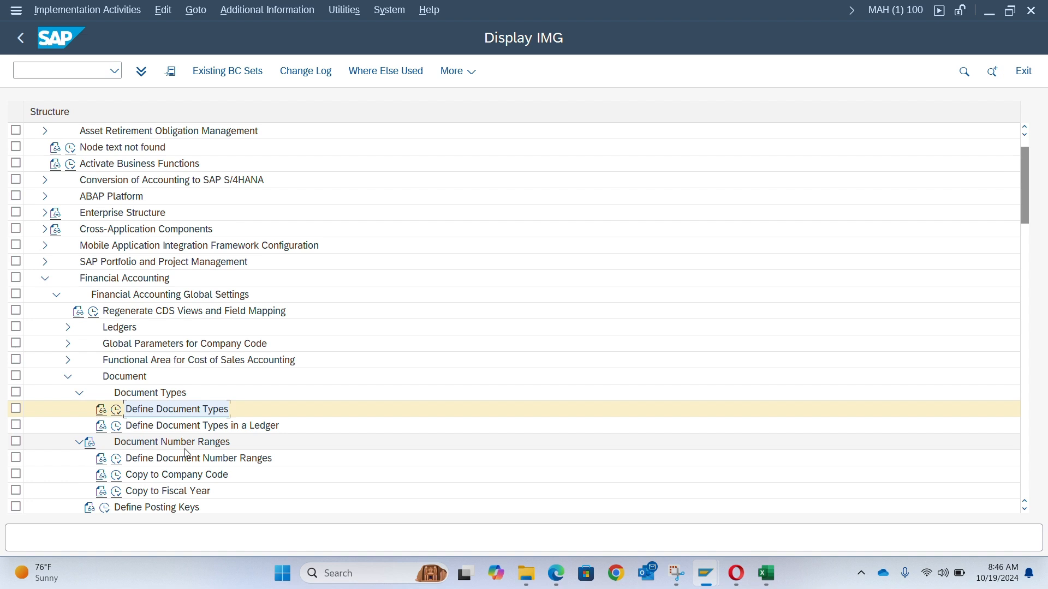
pyautogui.scroll(-2, 286, 441)
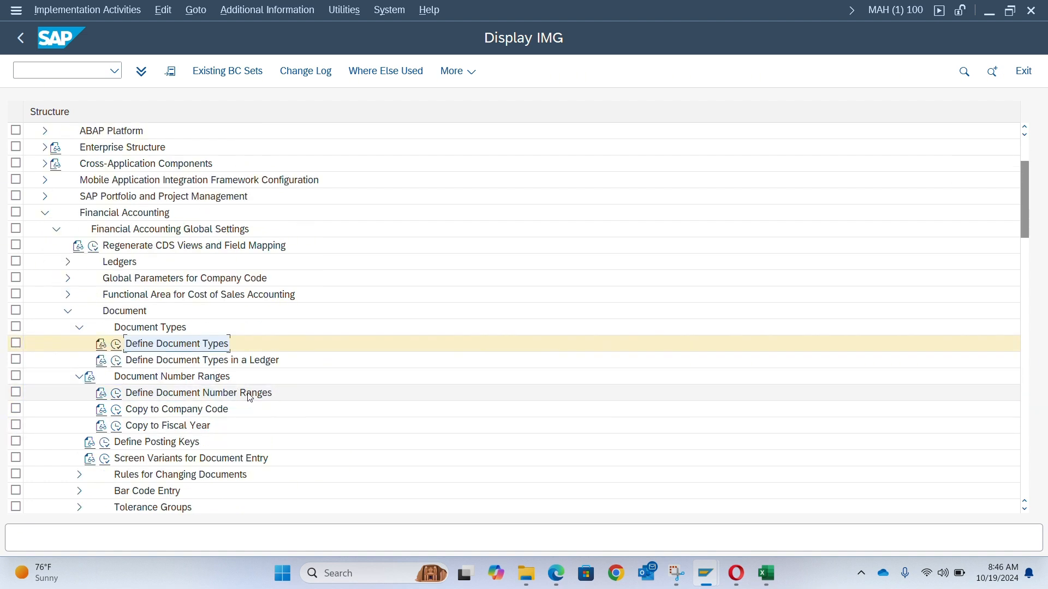
pyautogui.click(117, 395)
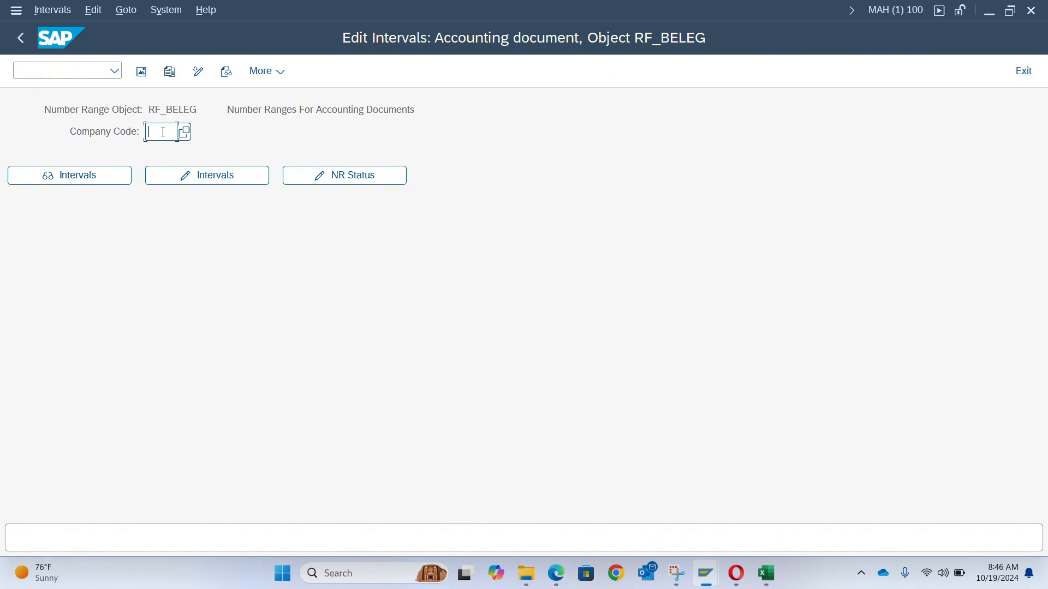
# - Open the document number range intervals of company code AD00 for editing
pyautogui.hotkey('alt', 'Tab')
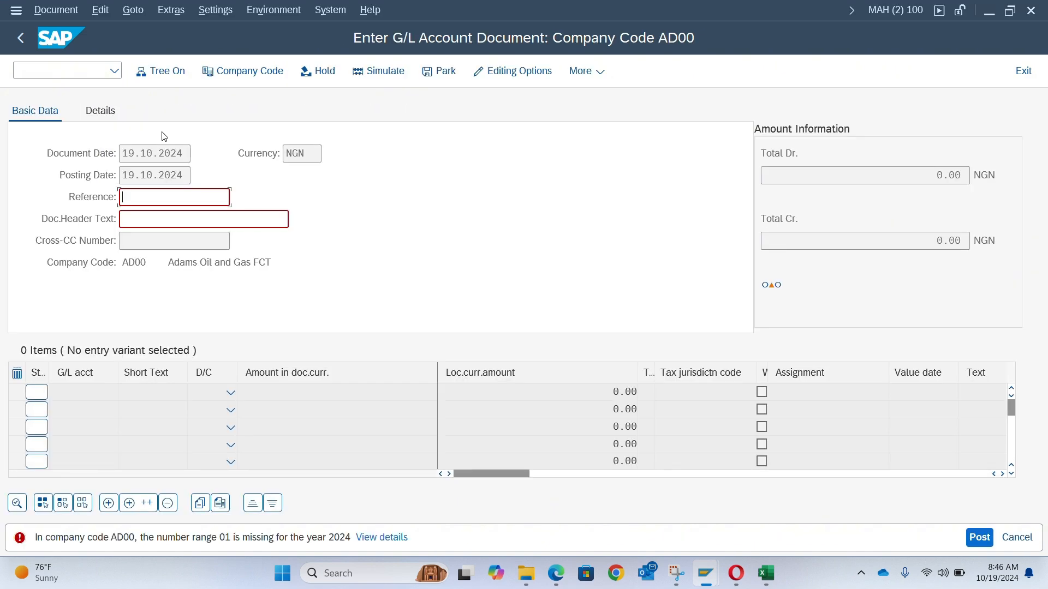
pyautogui.hotkey('alt', 'Tab')
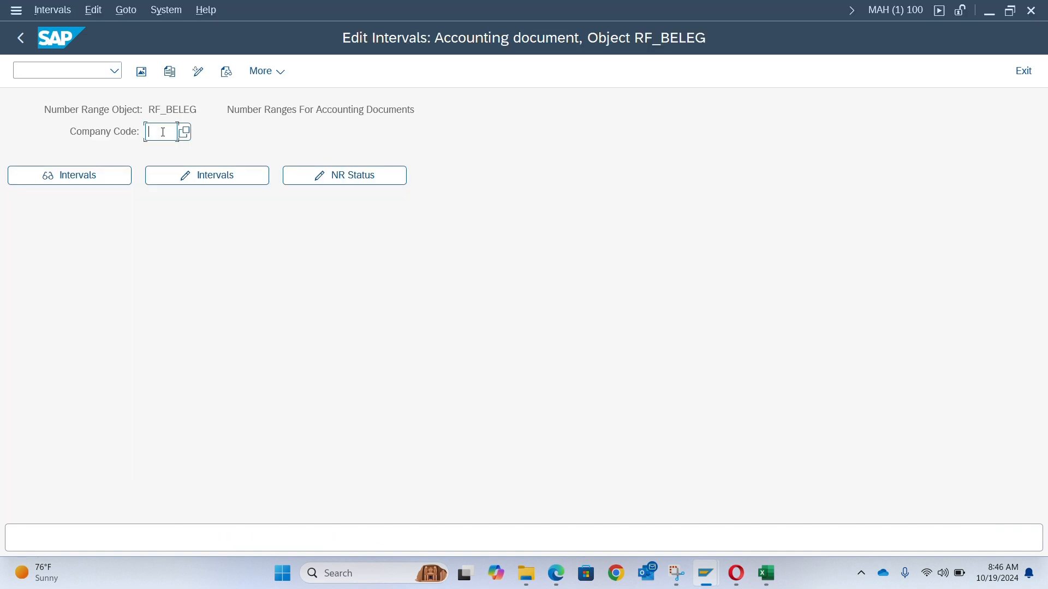
pyautogui.write('ad00')
pyautogui.click(208, 182)
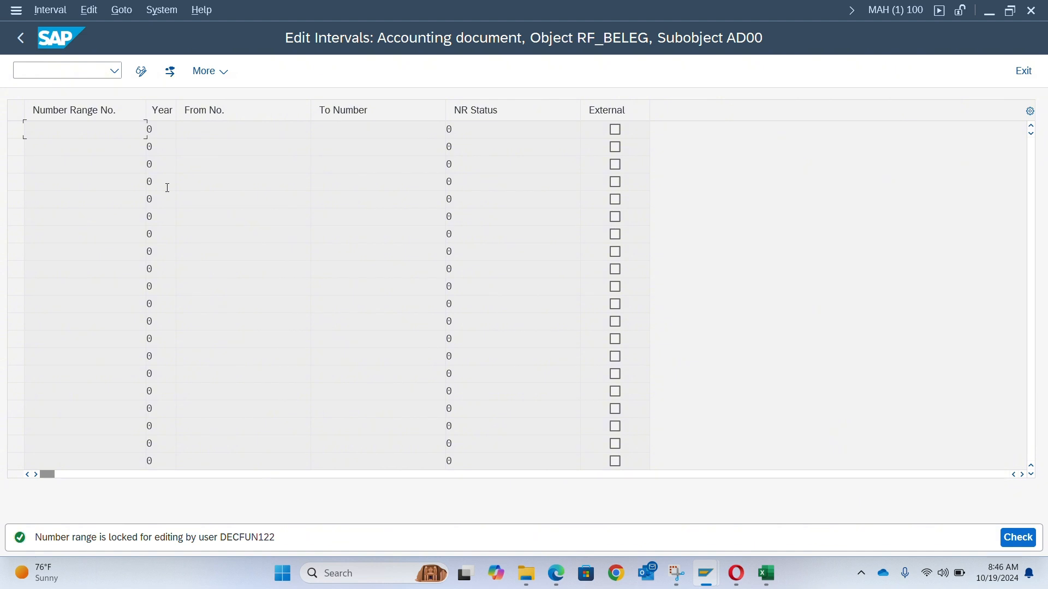
# - Try to open another session with the /osm12 command and display the number range lock message details
pyautogui.click(96, 73)
pyautogui.write('/osm12')
pyautogui.press('Return')
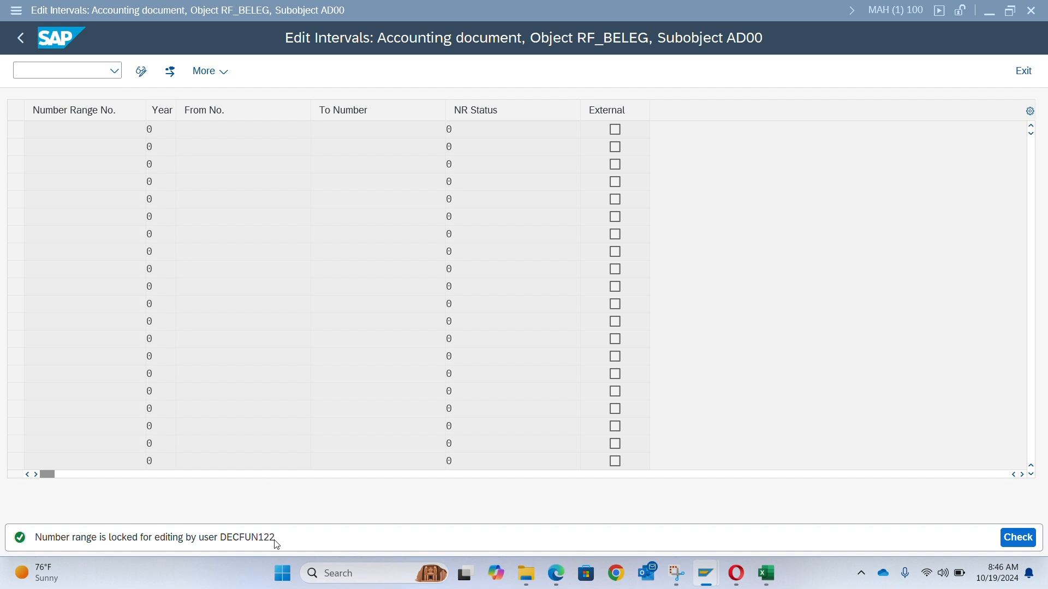
pyautogui.doubleClick(259, 538)
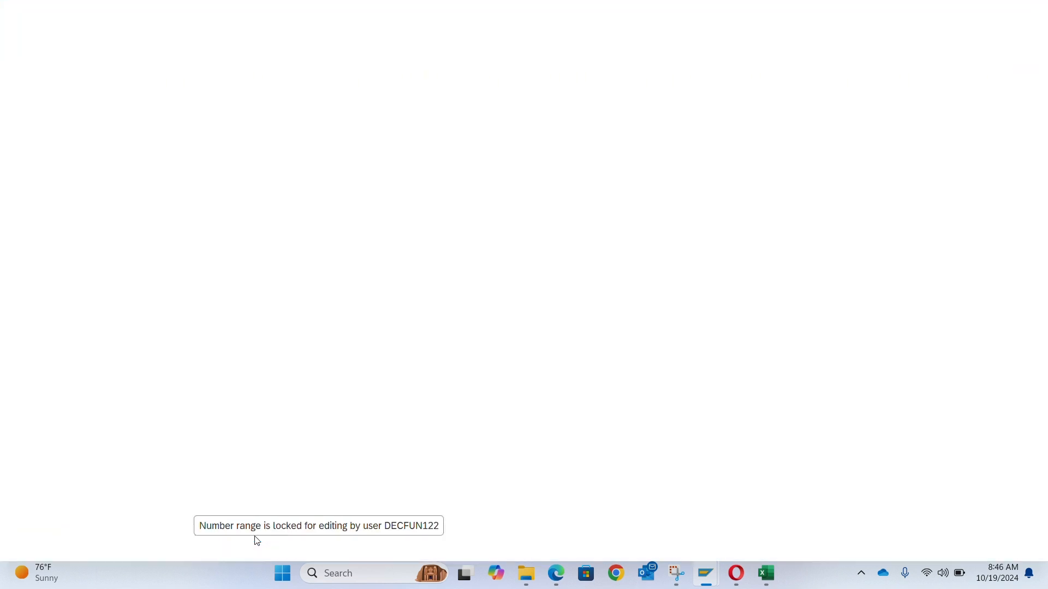
pyautogui.hotkey('alt', 'Tab')
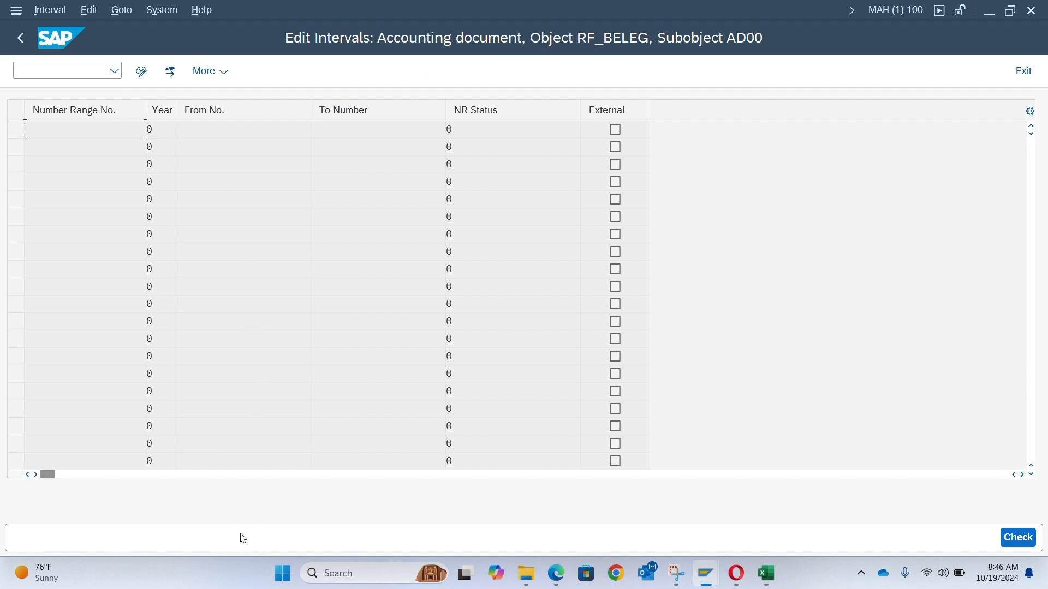
# - Go back and reopen the AD00 number range intervals for editing
pyautogui.click(21, 37)
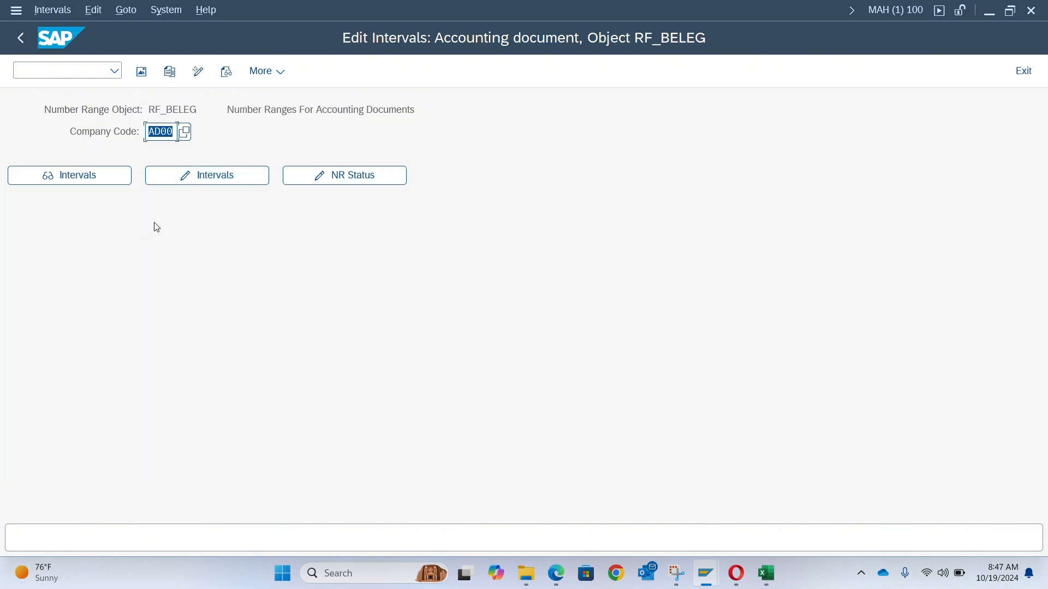
pyautogui.click(207, 180)
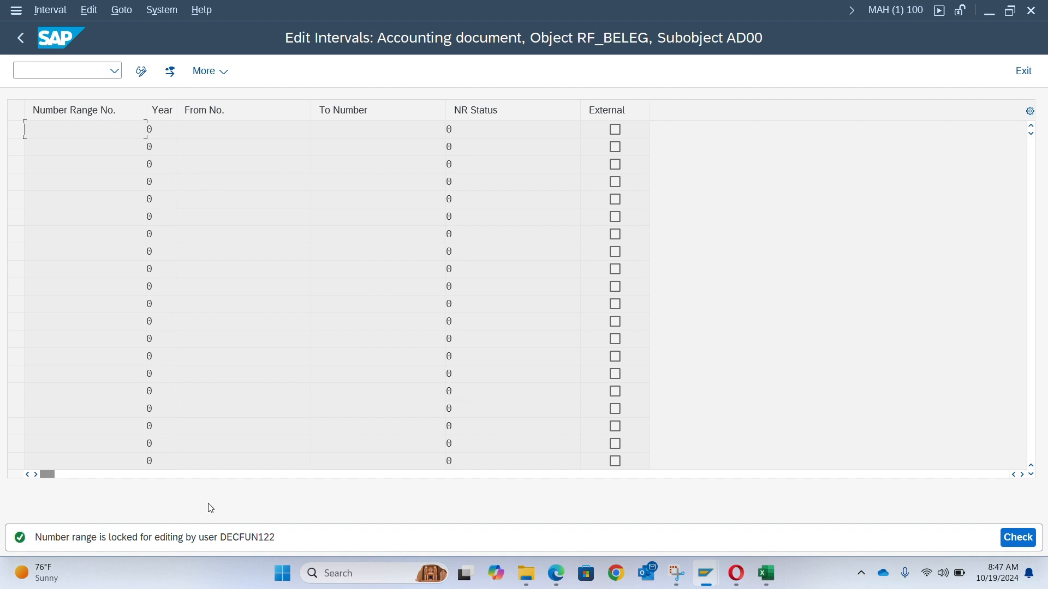
# - Search the Enqueue Administration lock table for locks held by the user named in the lock message
pyautogui.doubleClick(248, 539)
pyautogui.hotkey('ctrl', 'c')
pyautogui.hotkey('alt', 'Tab')
pyautogui.moveTo(217, 153); pyautogui.dragTo(140, 168)
pyautogui.hotkey('ctrl', 'v')
pyautogui.press('Return')
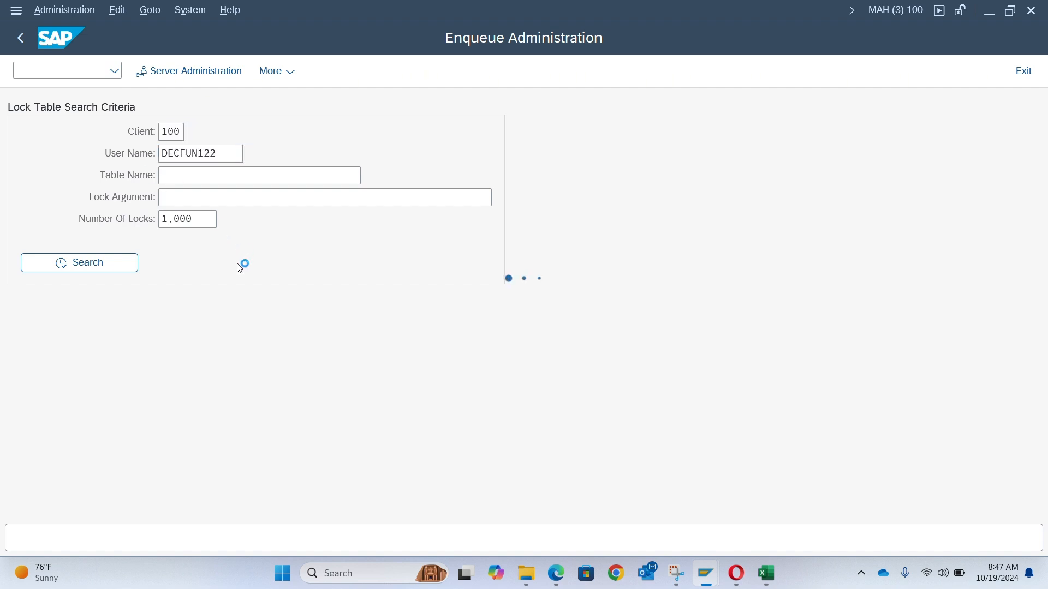
pyautogui.click(100, 264)
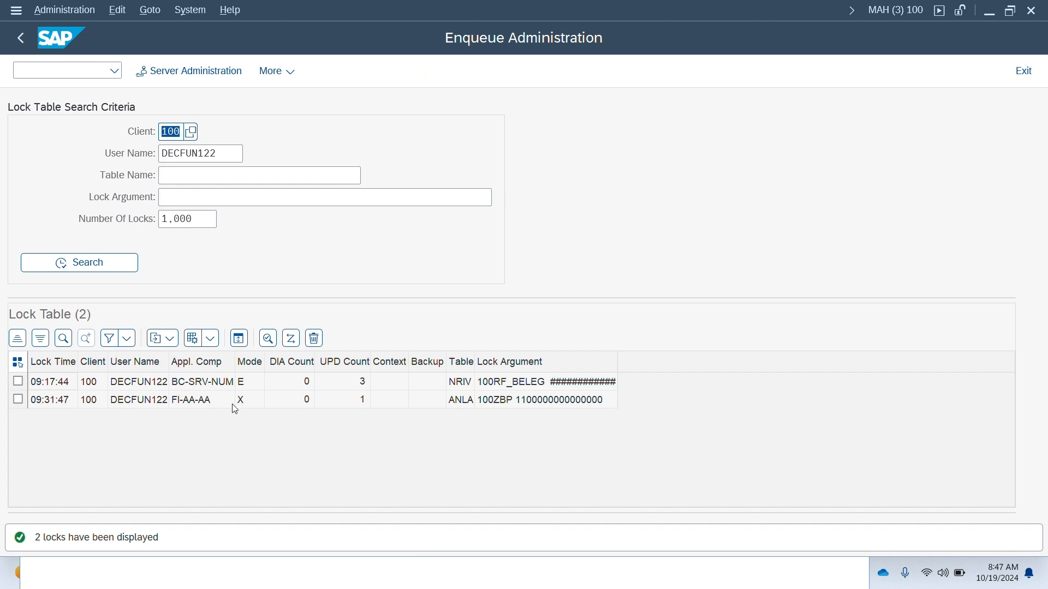
# - Select all listed locks and delete them, confirming the deletion
pyautogui.click(18, 381)
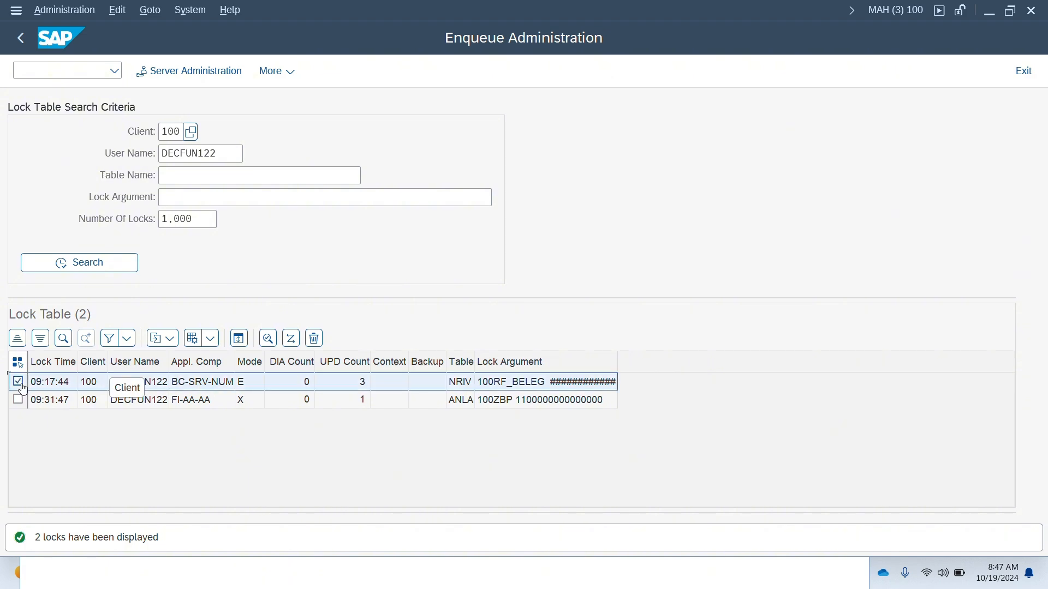
pyautogui.click(20, 401)
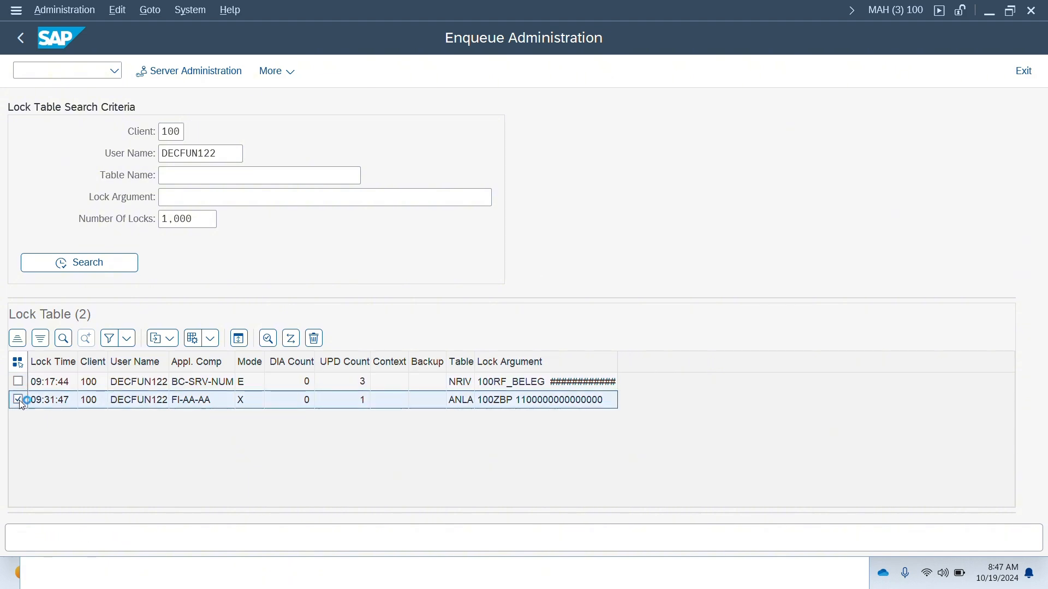
pyautogui.click(17, 363)
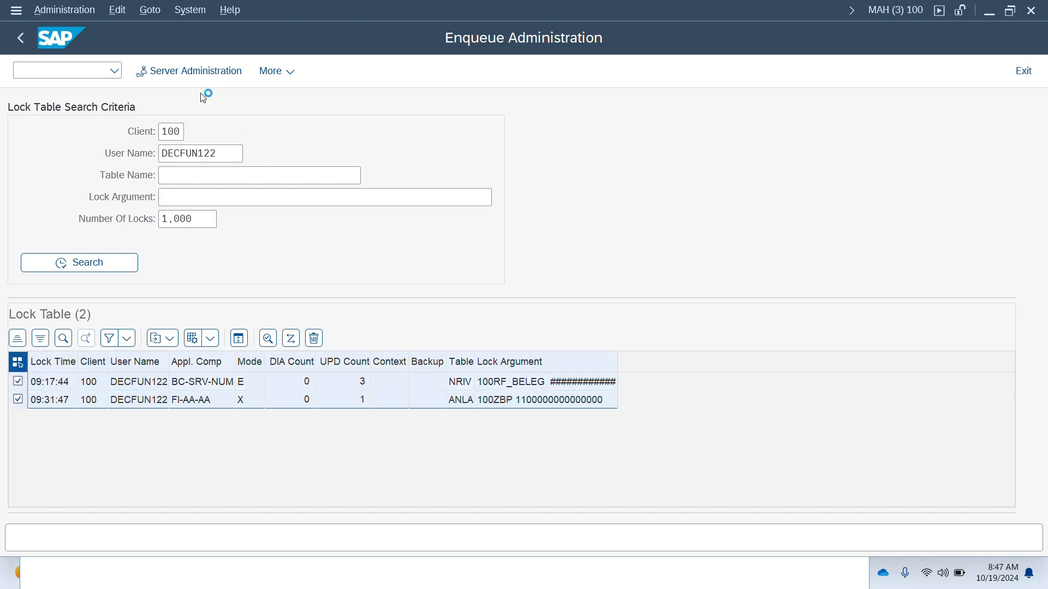
pyautogui.click(315, 339)
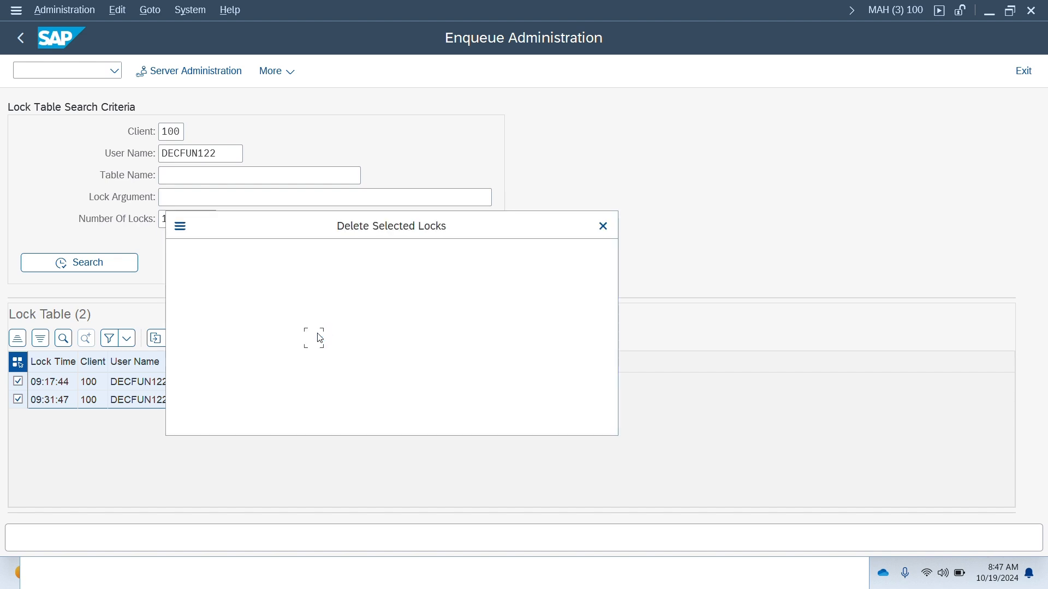
pyautogui.click(295, 409)
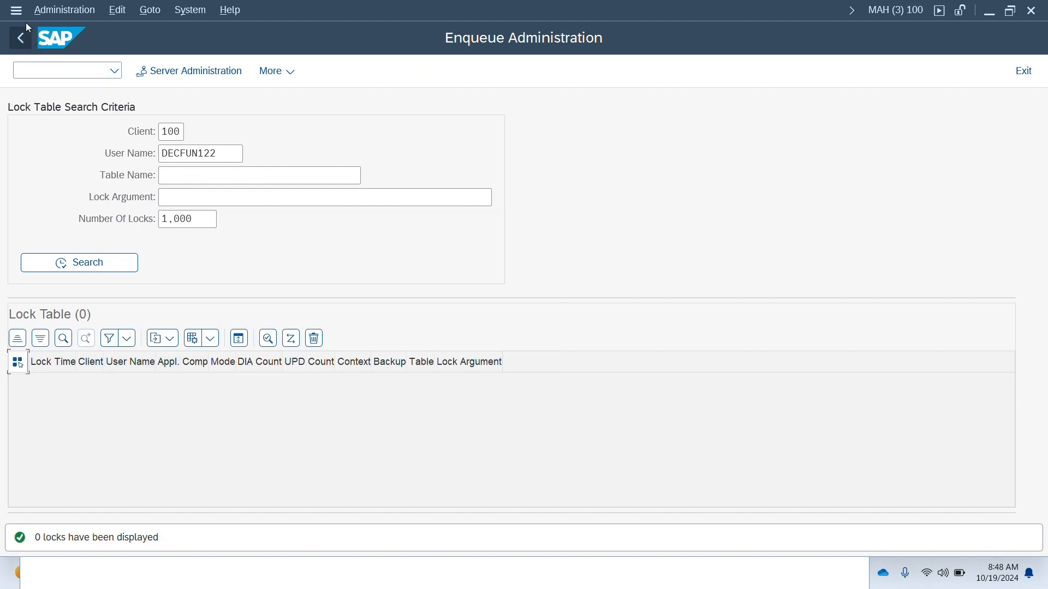
# - Return to the AD00 accounting document intervals and switch them into change mode
pyautogui.hotkey('alt', 'Tab')
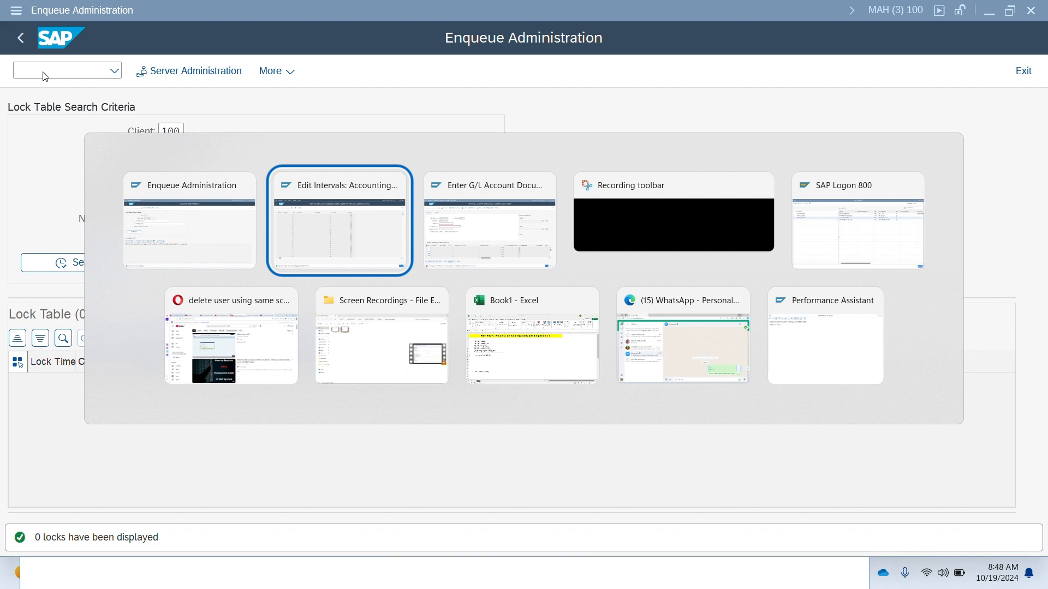
pyautogui.press('Escape')
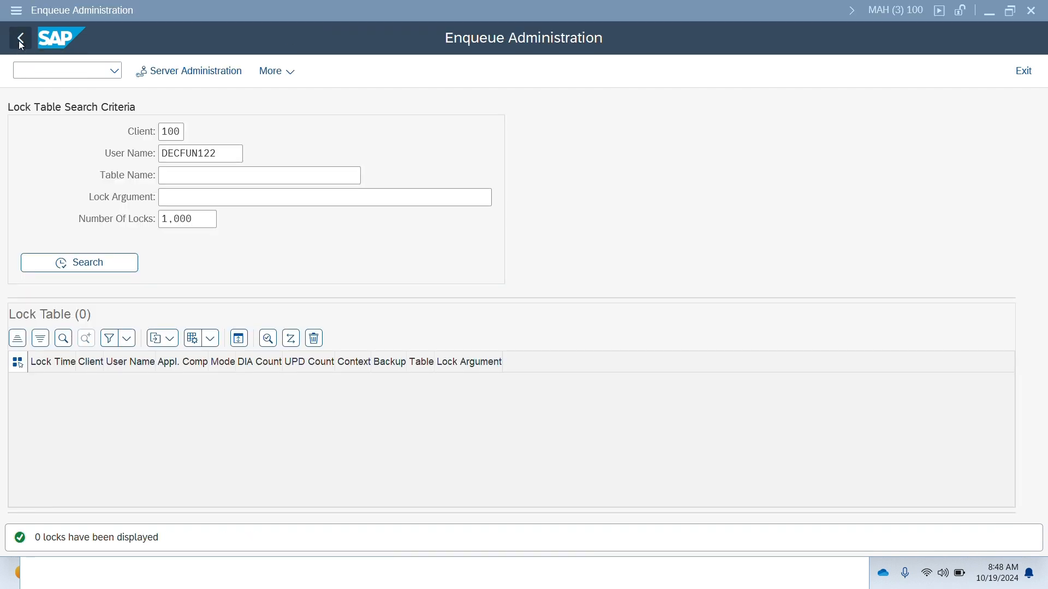
pyautogui.hotkey('alt', 'Tab')
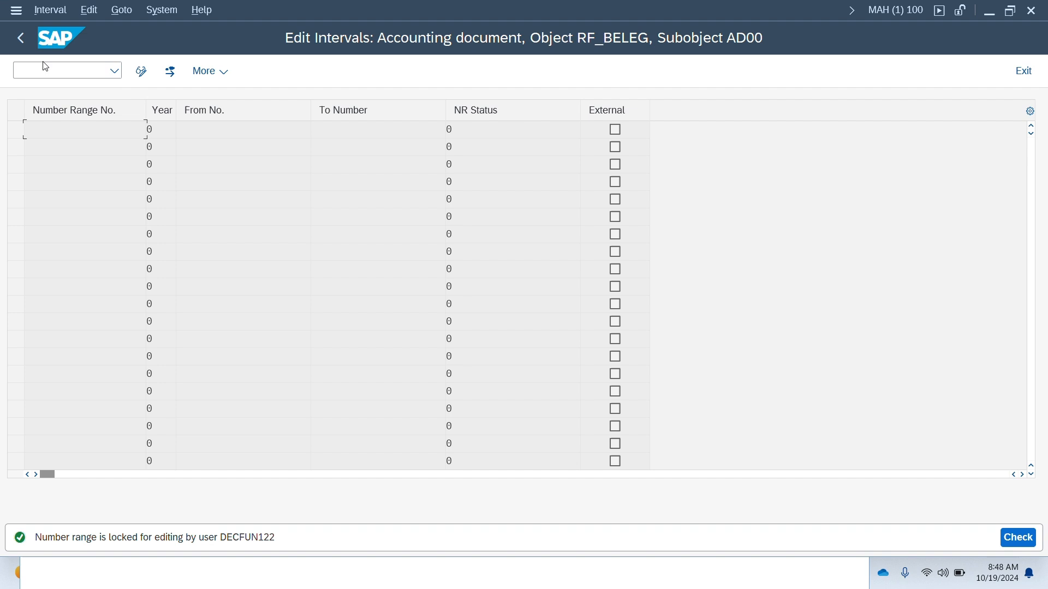
pyautogui.click(24, 40)
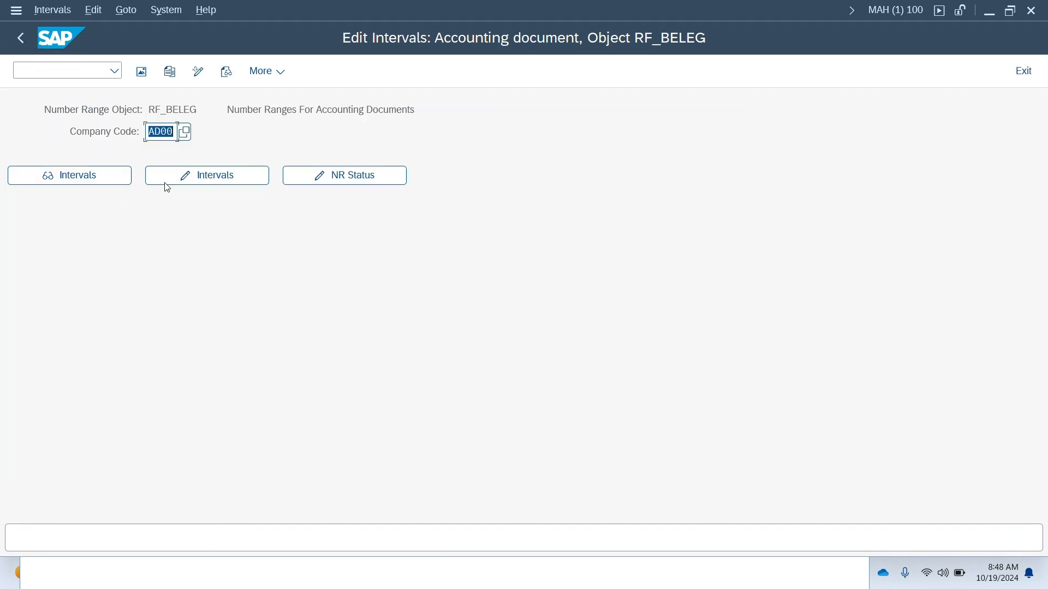
pyautogui.click(189, 174)
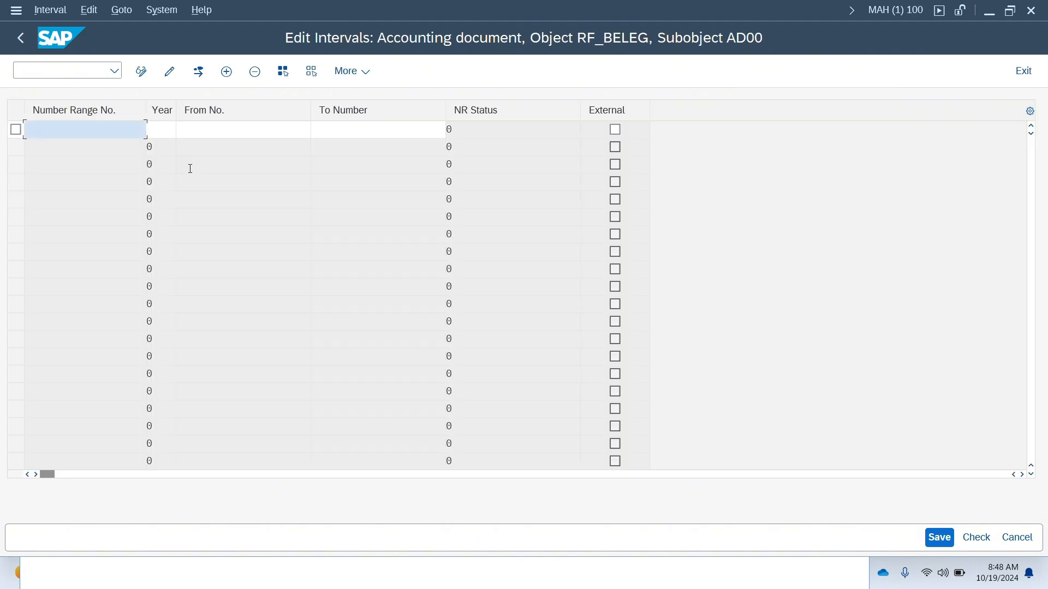
# - Insert number range 01 for year 2024 from 100000 to 199999
pyautogui.click(231, 78)
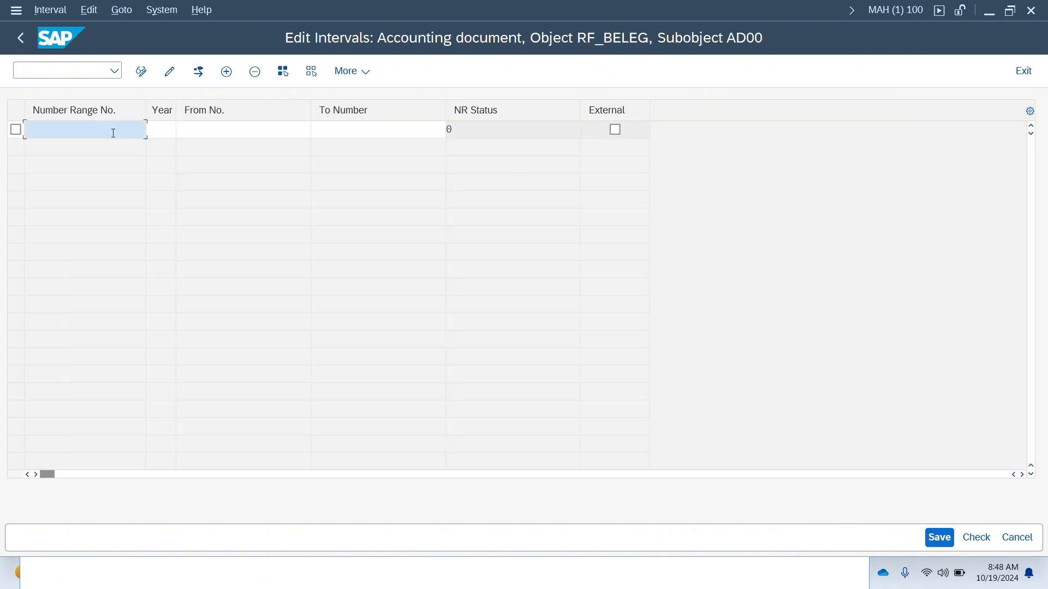
pyautogui.write('01202')
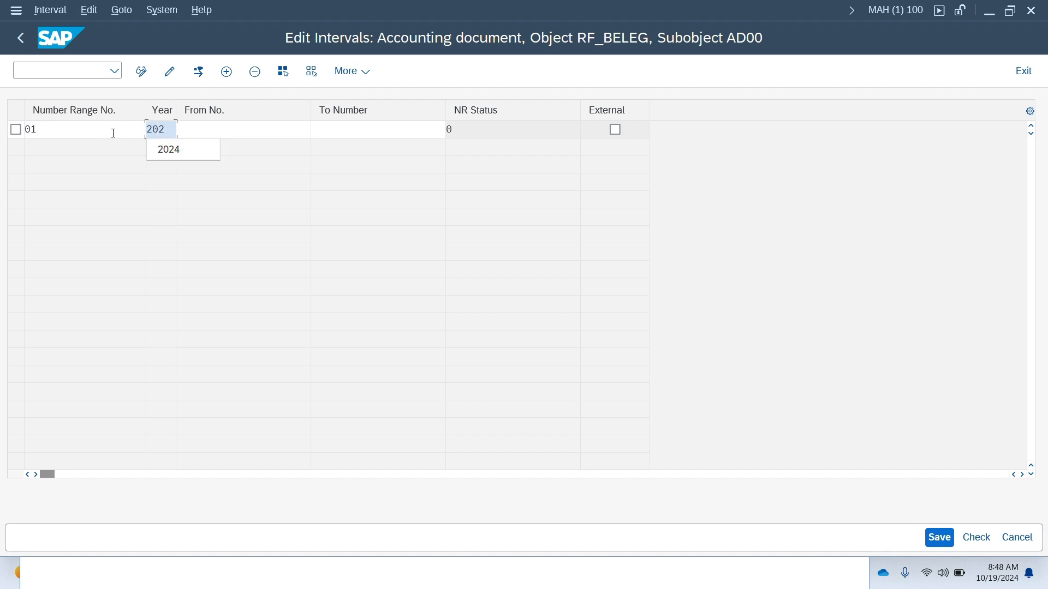
pyautogui.write('41')
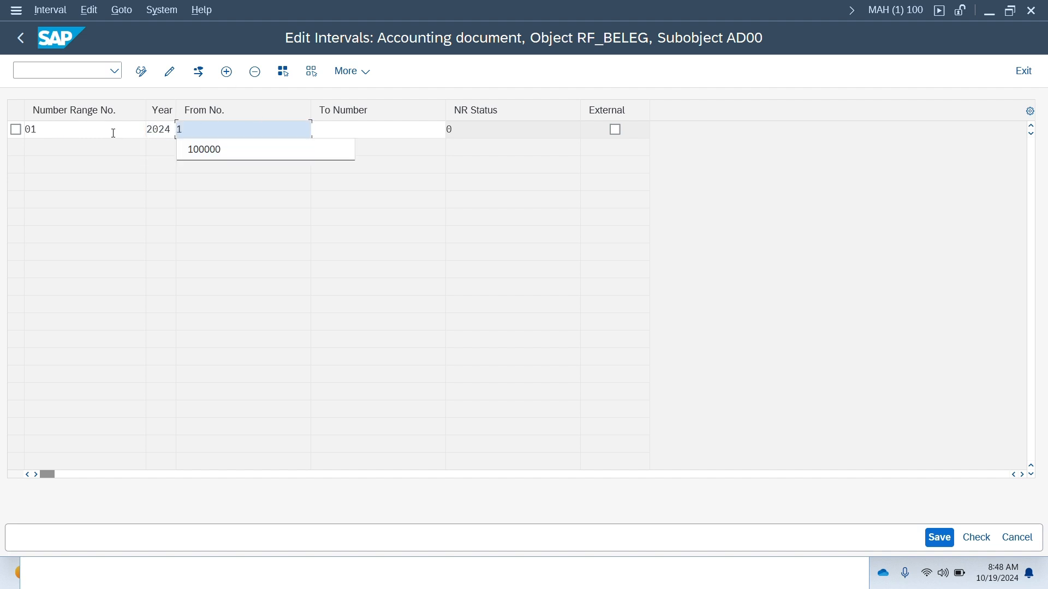
pyautogui.press('Down')
pyautogui.press('Return')
pyautogui.press('Tab')
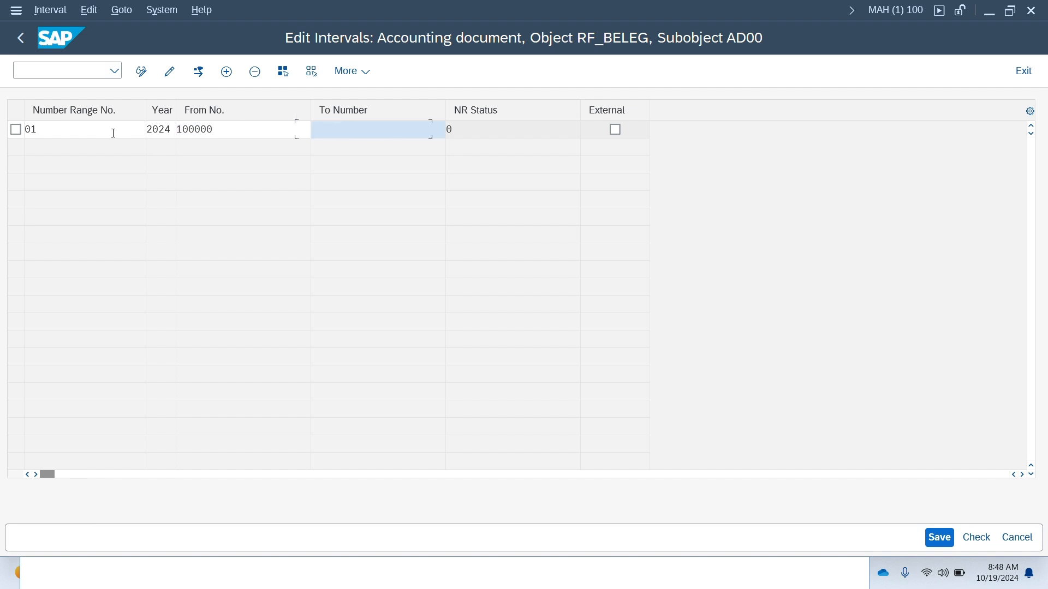
pyautogui.write('19')
pyautogui.press('Down')
pyautogui.press('Return')
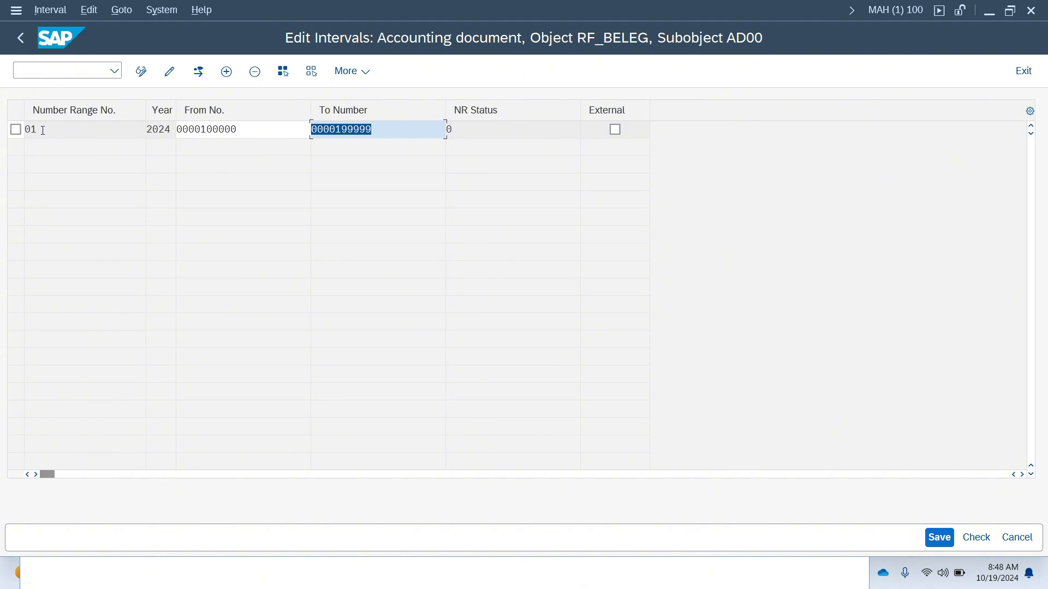
# - Review the new interval's values and save it, acknowledging the number range transport notice
pyautogui.click(18, 43)
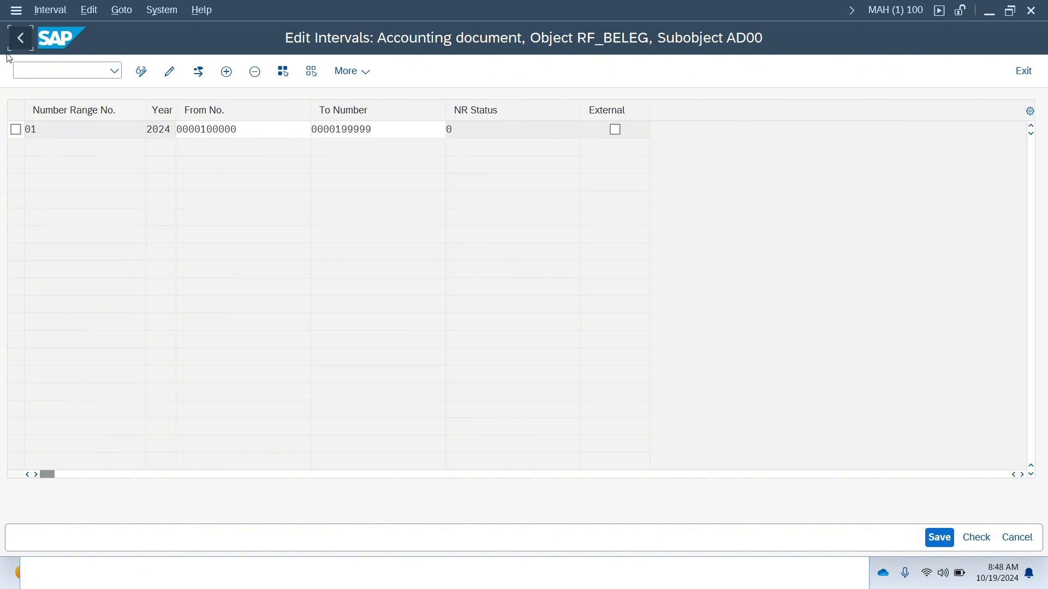
pyautogui.doubleClick(40, 130)
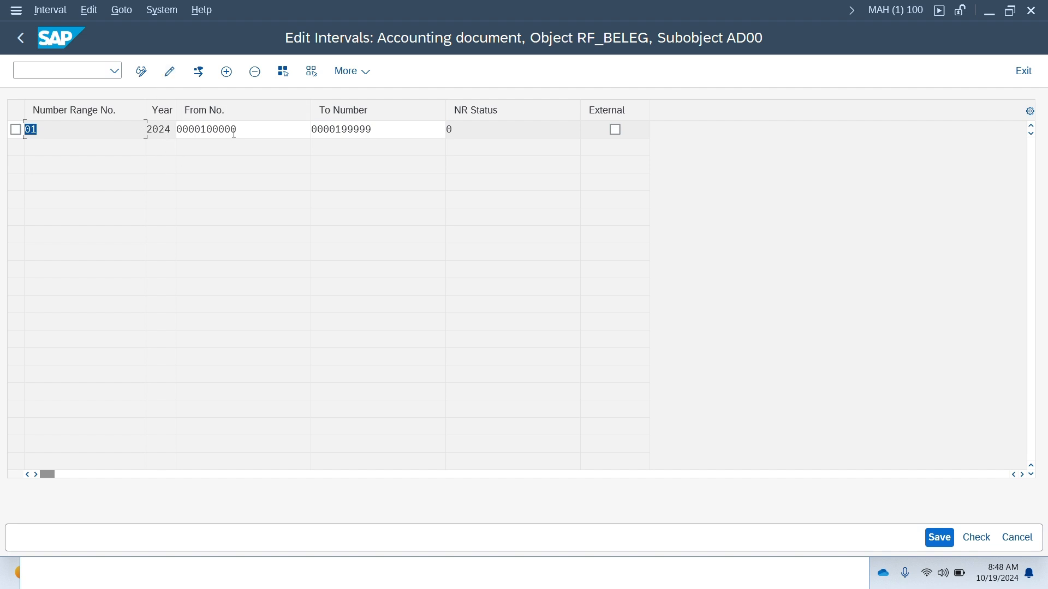
pyautogui.moveTo(248, 134); pyautogui.dragTo(149, 137)
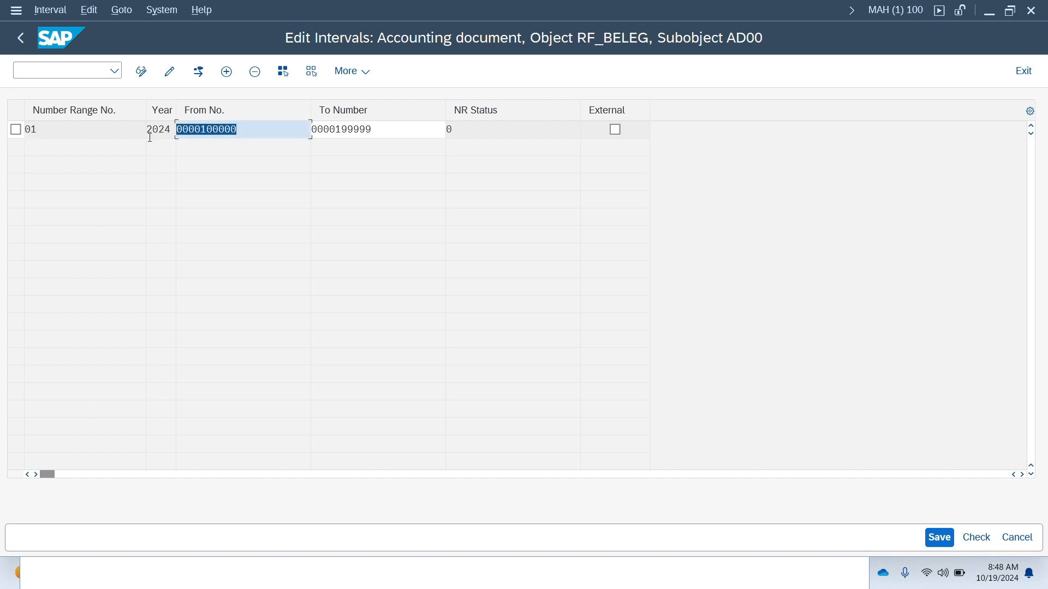
pyautogui.moveTo(375, 126); pyautogui.dragTo(256, 126)
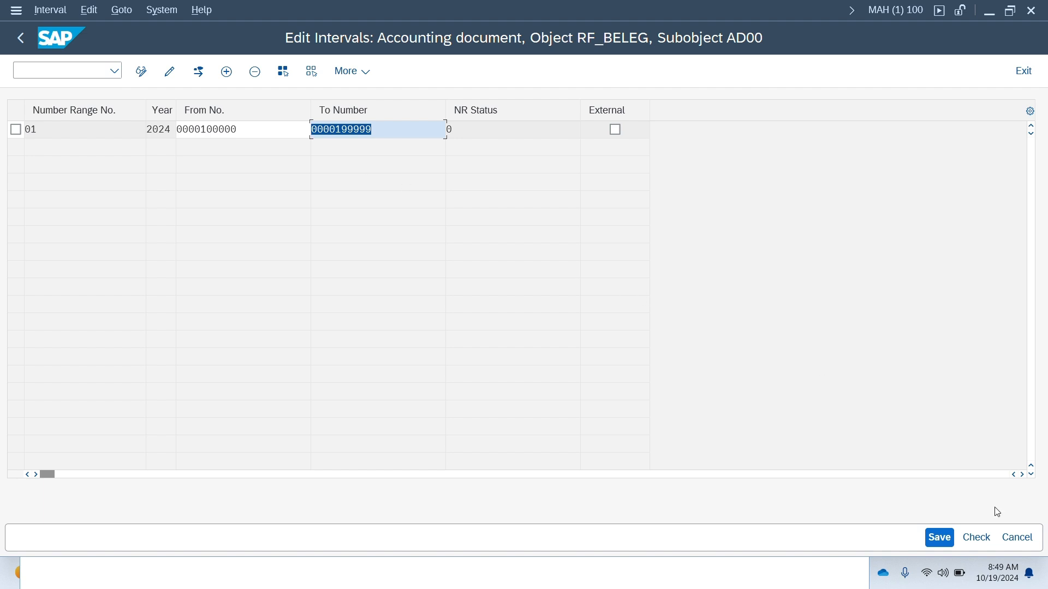
pyautogui.click(939, 538)
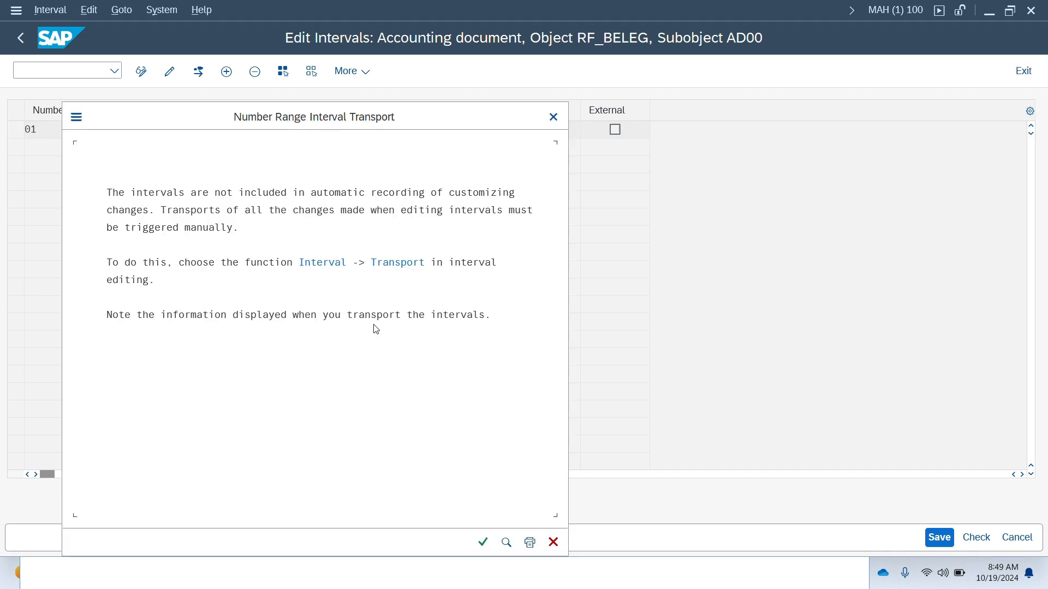
pyautogui.click(483, 543)
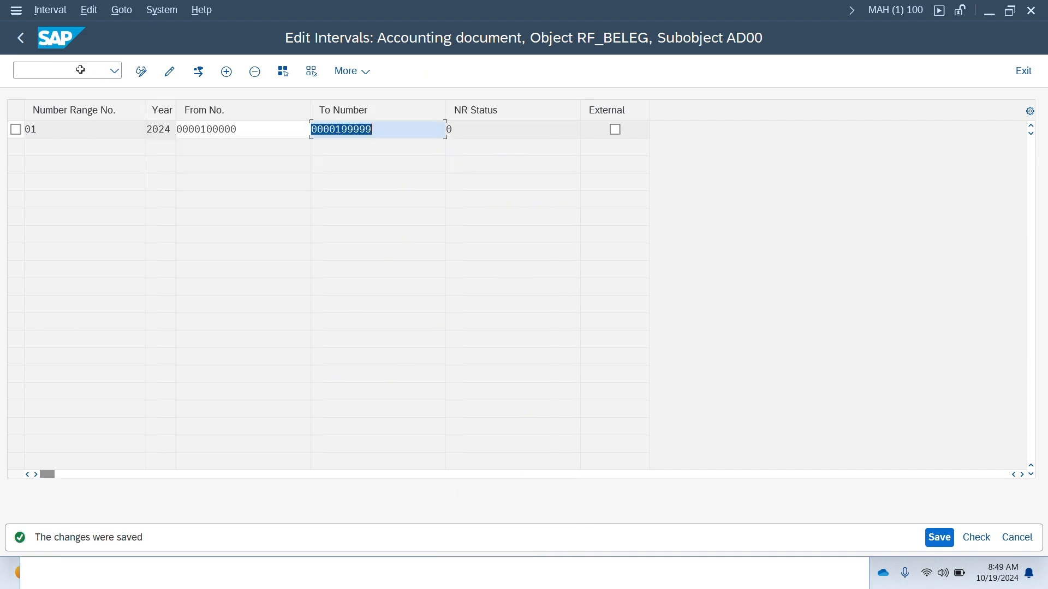
# - Leave the interval editor and switch back to the G/L account document entry session
pyautogui.click(20, 39)
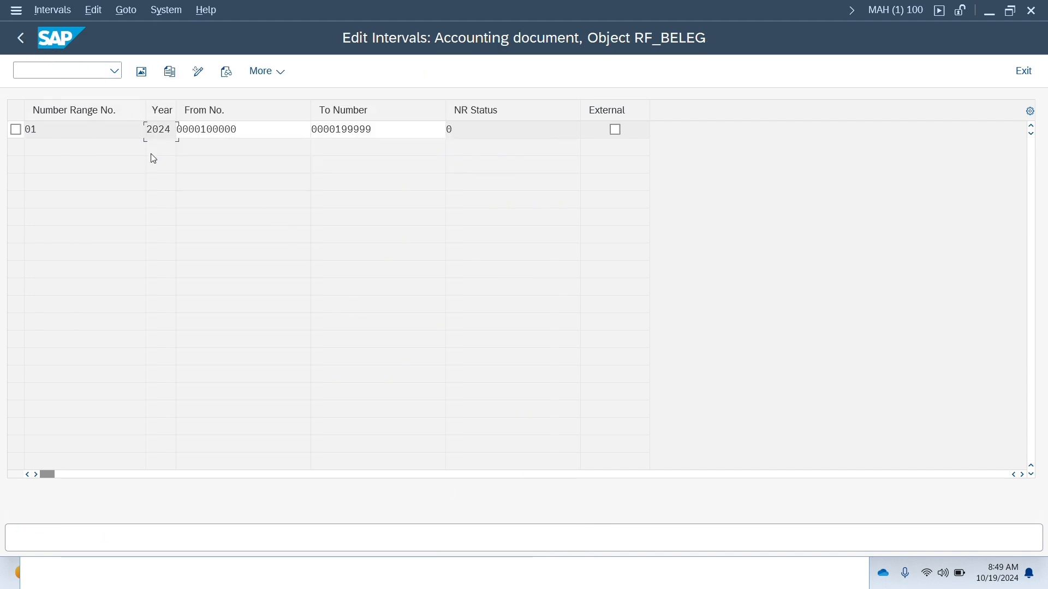
pyautogui.click(21, 39)
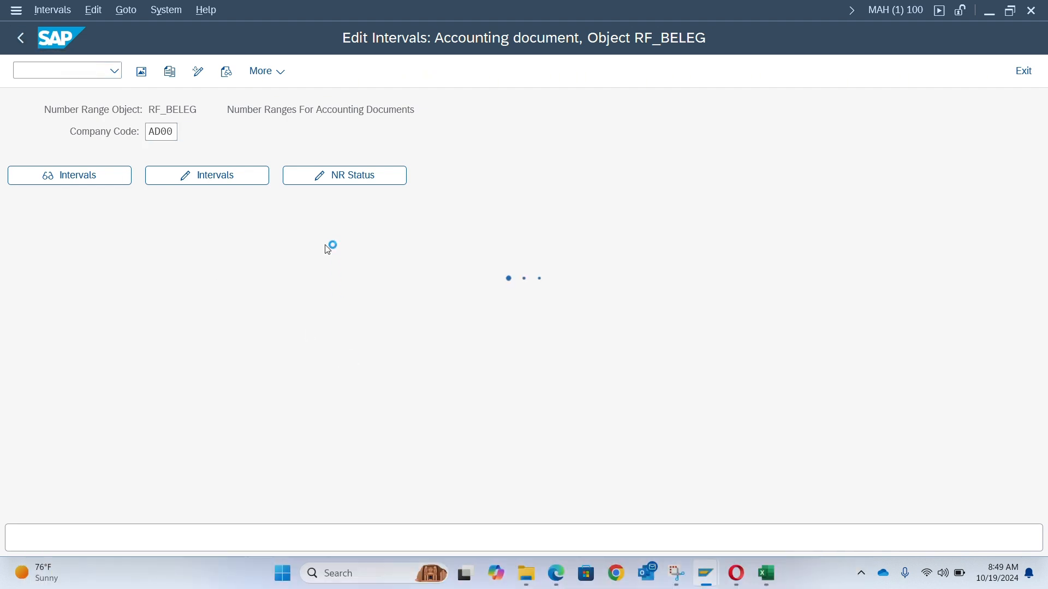
pyautogui.hotkey('alt', 'Tab')
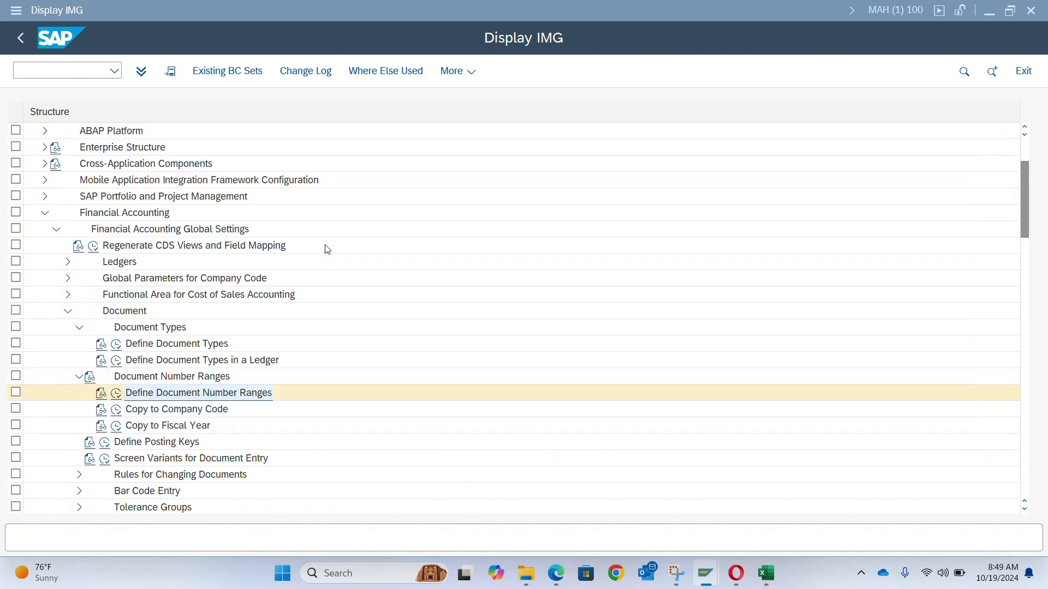
pyautogui.hotkey('alt', 'Tab')
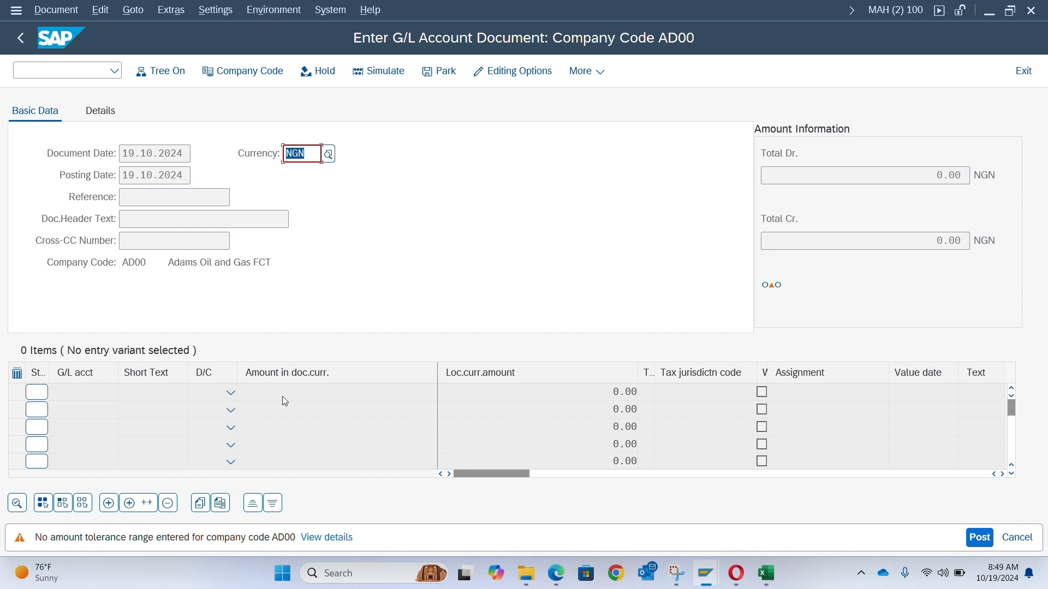
# - Open details of the missing tolerance range message and follow its Define Tolerance Groups for Employees link
pyautogui.click(324, 539)
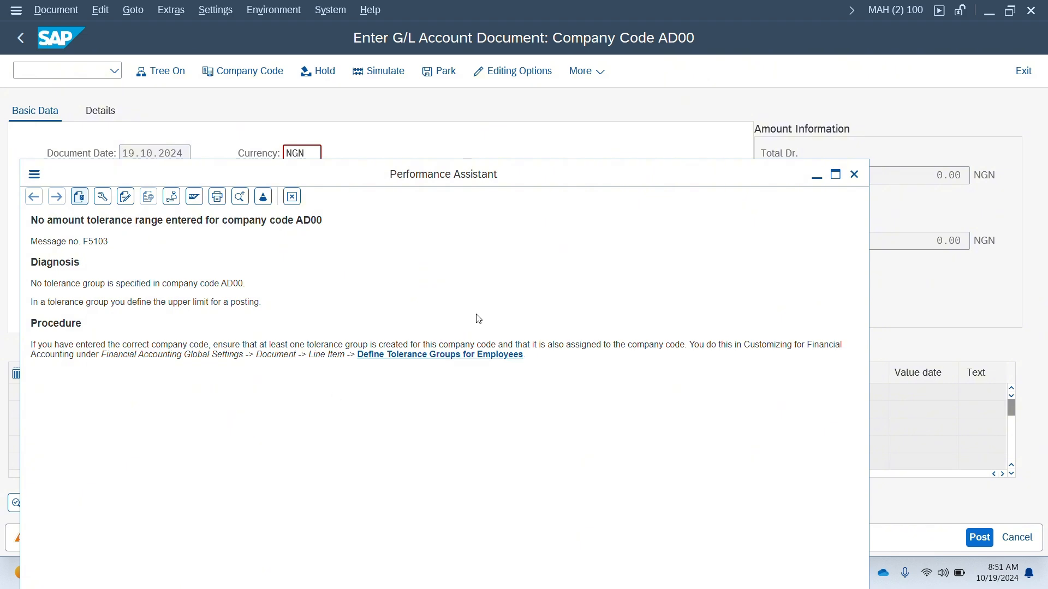
pyautogui.click(462, 358)
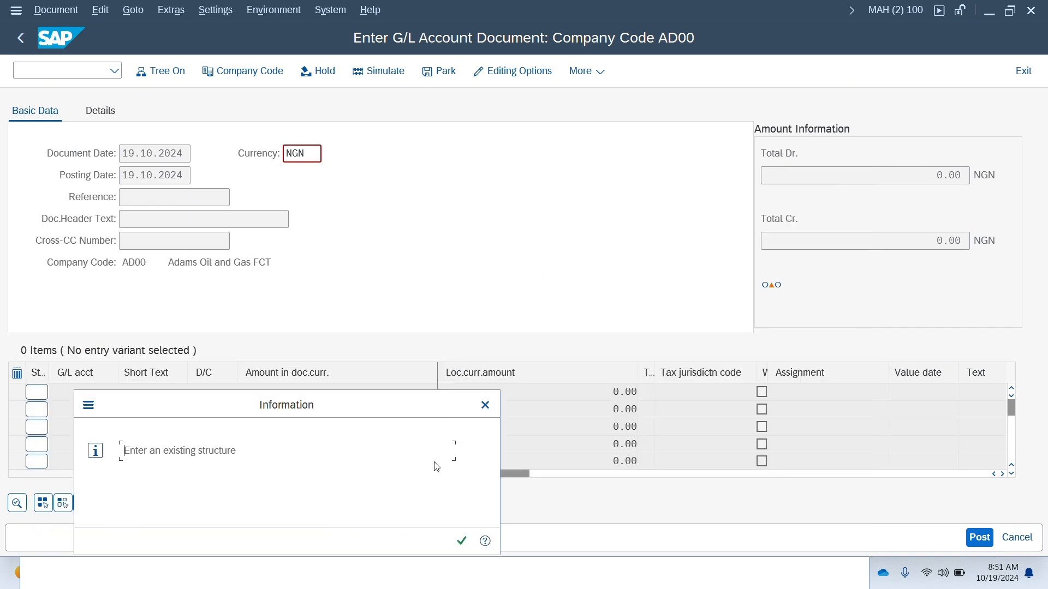
pyautogui.click(462, 541)
pyautogui.click(460, 547)
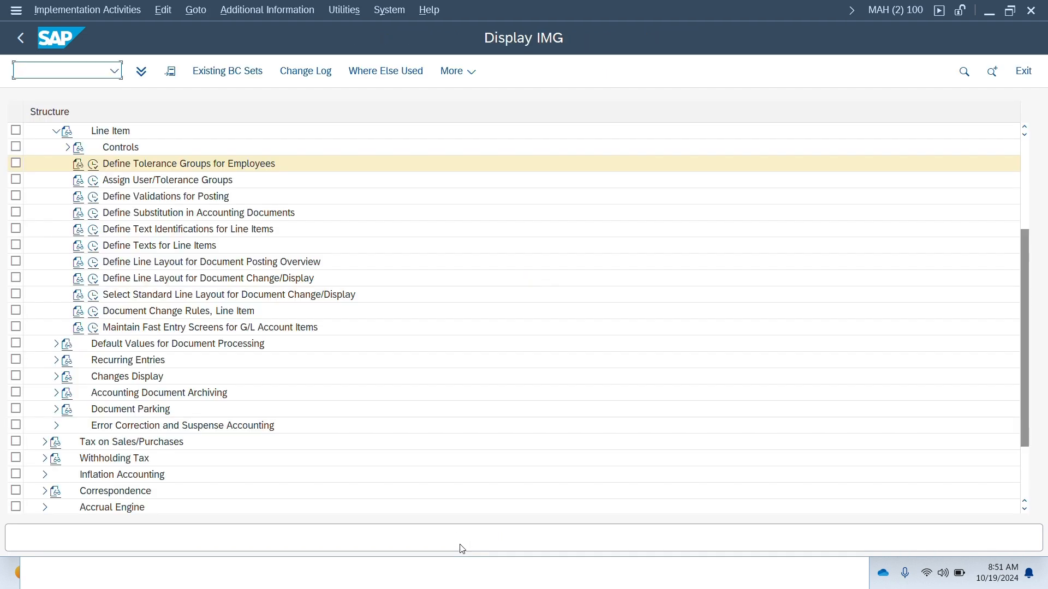
pyautogui.scroll(3, 412, 348)
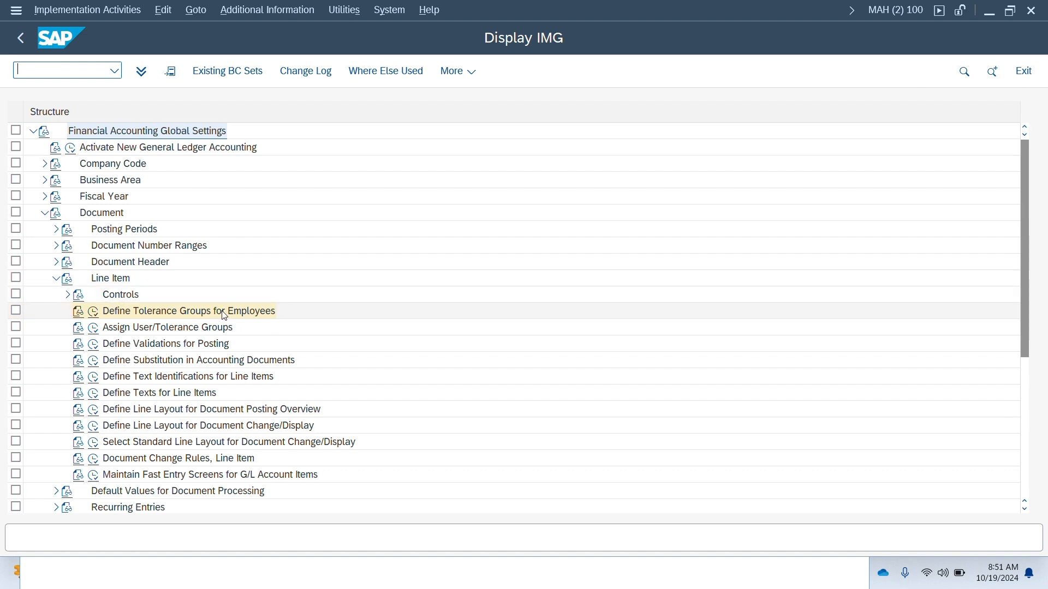
# - Switch to the other IMG session and collapse the Document Types node under Document
pyautogui.click(24, 38)
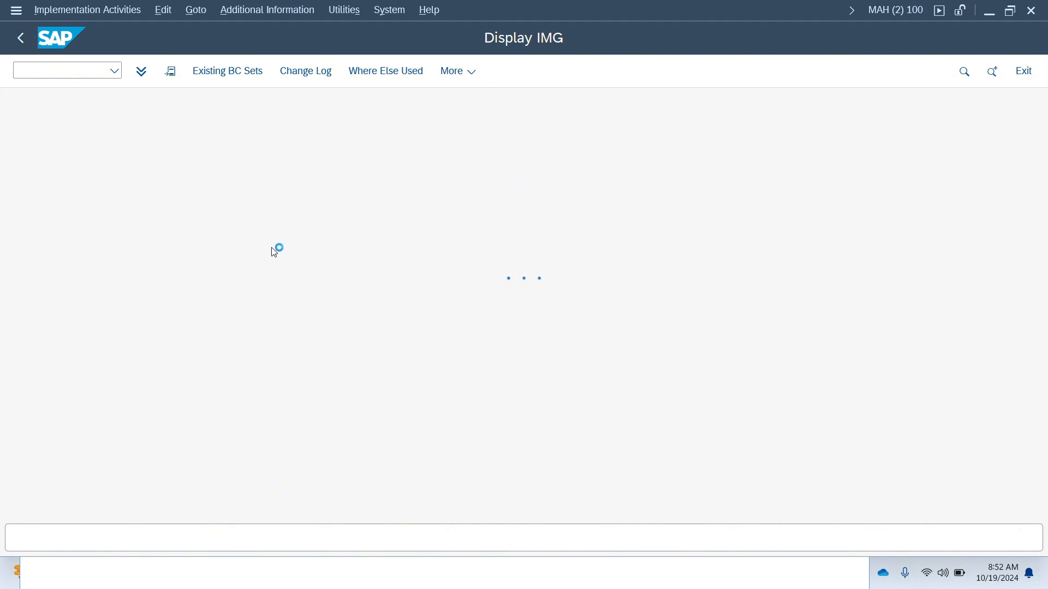
pyautogui.hotkey('alt', 'Tab')
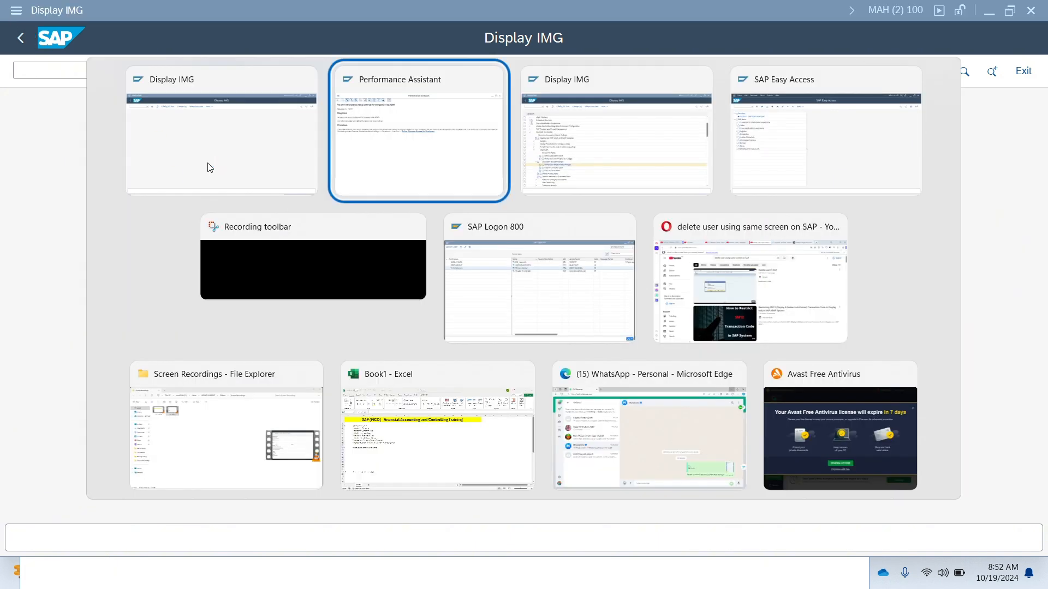
pyautogui.hotkey('alt', 'Tab')
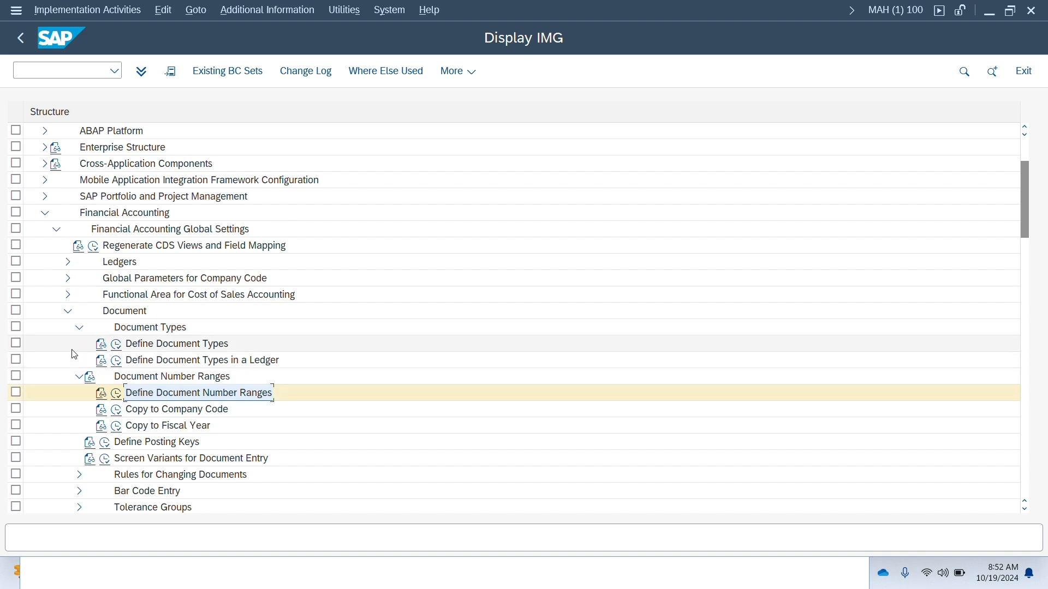
pyautogui.click(79, 328)
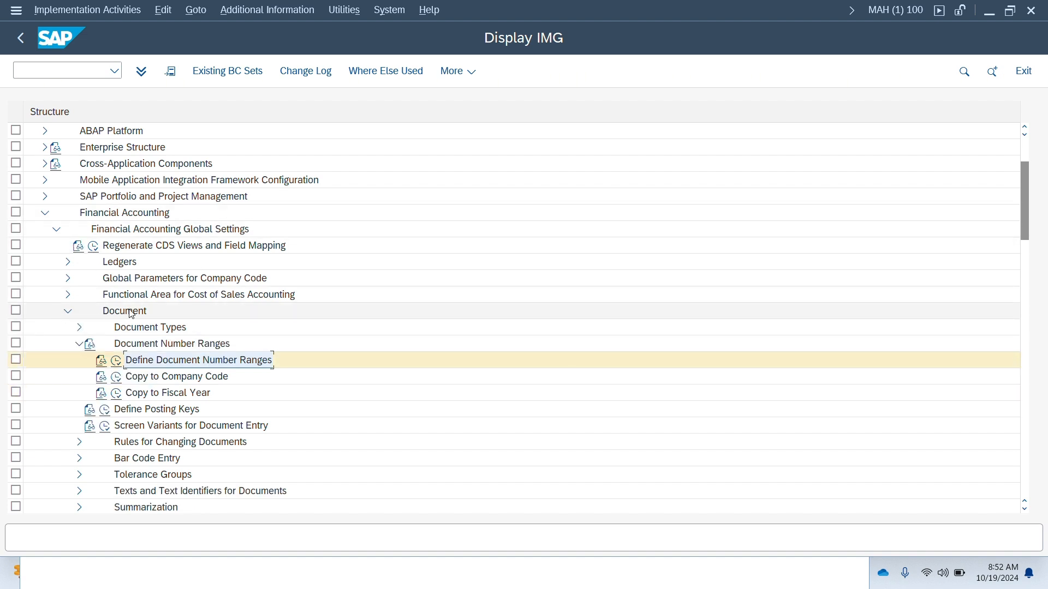
# - Expand the Tolerance Groups node and open the Define Tolerance Groups for Employees activity
pyautogui.click(79, 344)
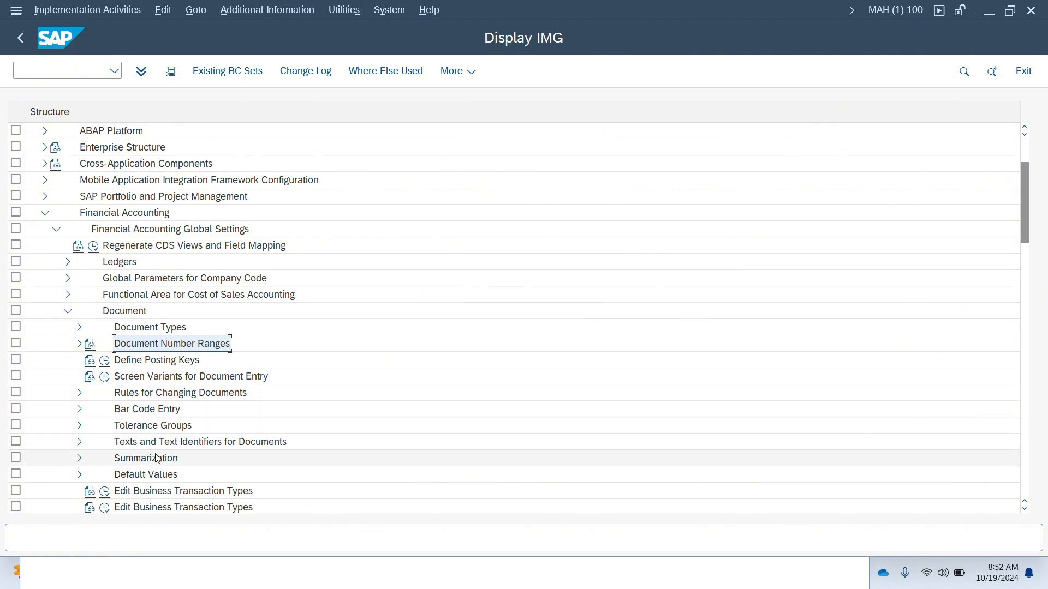
pyautogui.scroll(-4, 157, 459)
pyautogui.scroll(2, 158, 458)
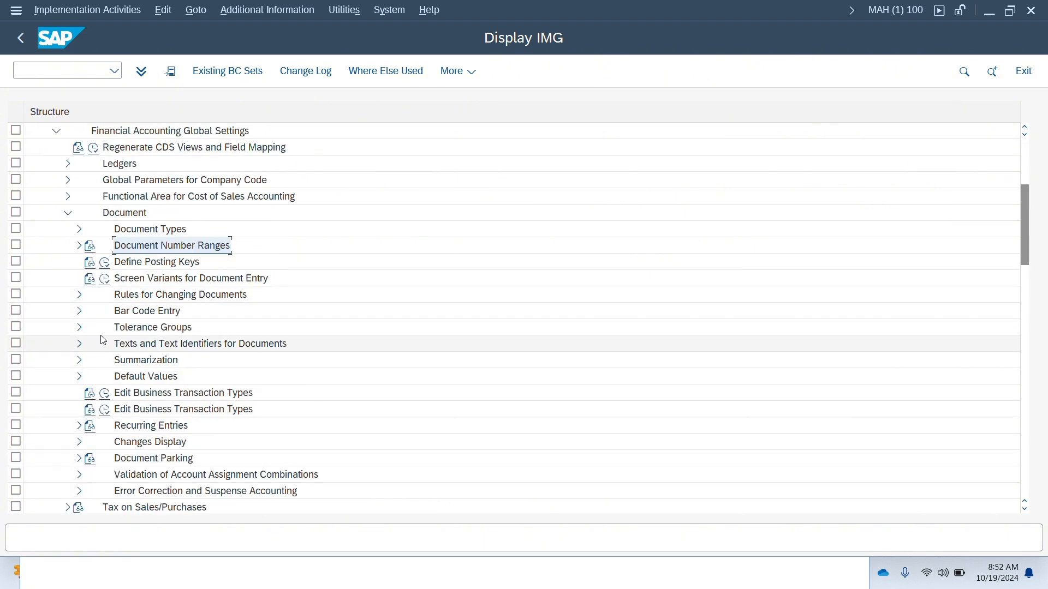
pyautogui.click(79, 328)
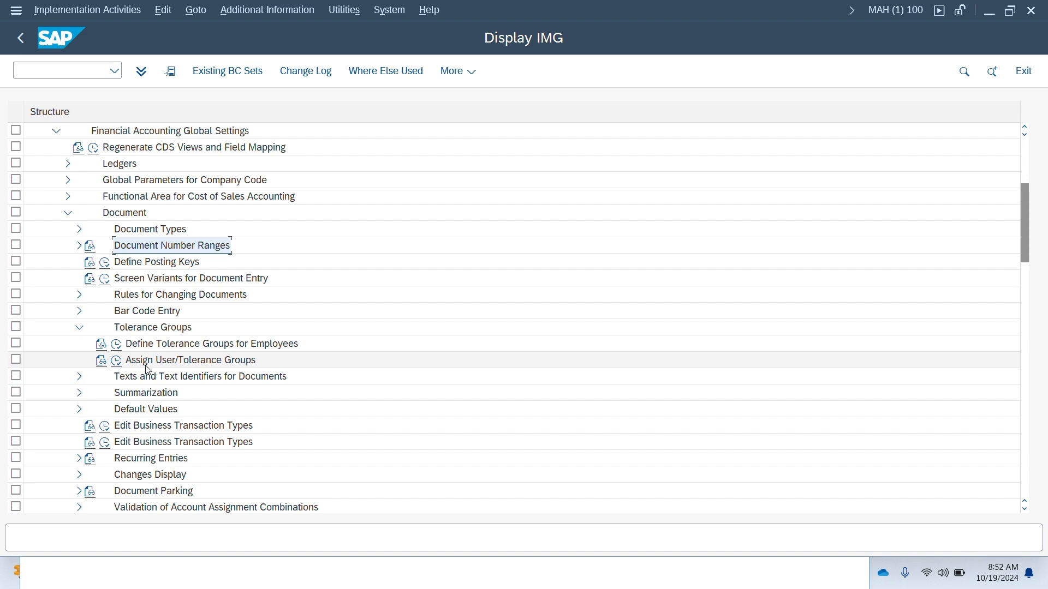
pyautogui.click(117, 346)
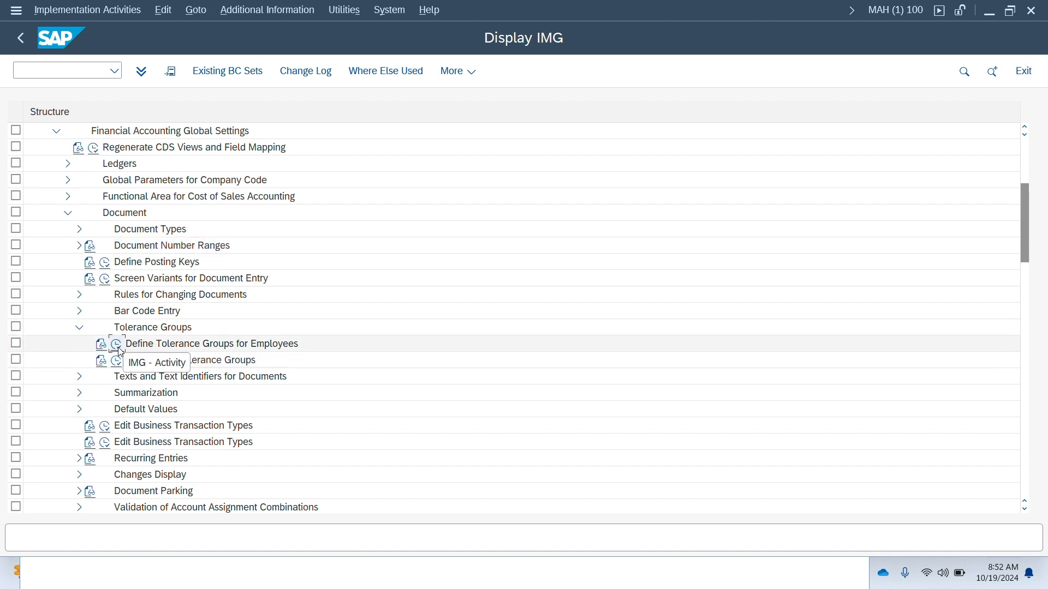
pyautogui.click(118, 347)
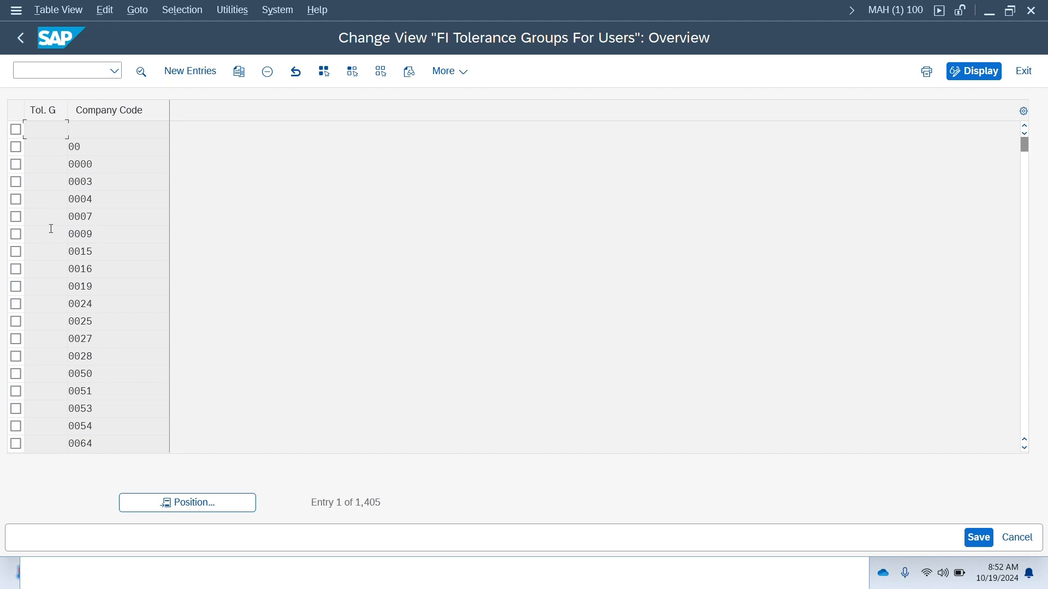
# - Position the tolerance group list at entry 1710 and browse the surrounding entries
pyautogui.scroll(-3, 97, 350)
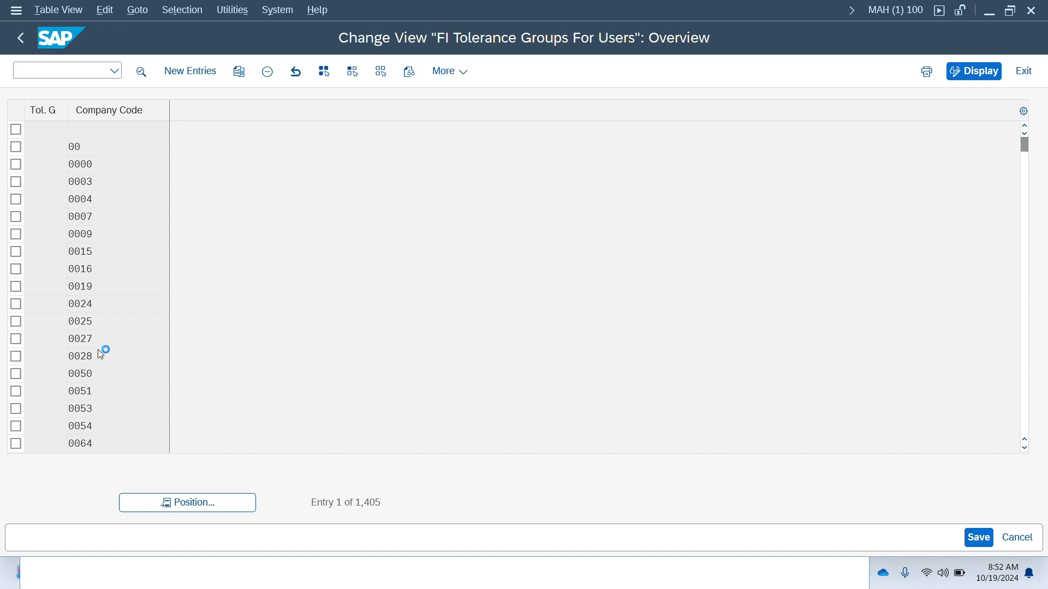
pyautogui.click(154, 503)
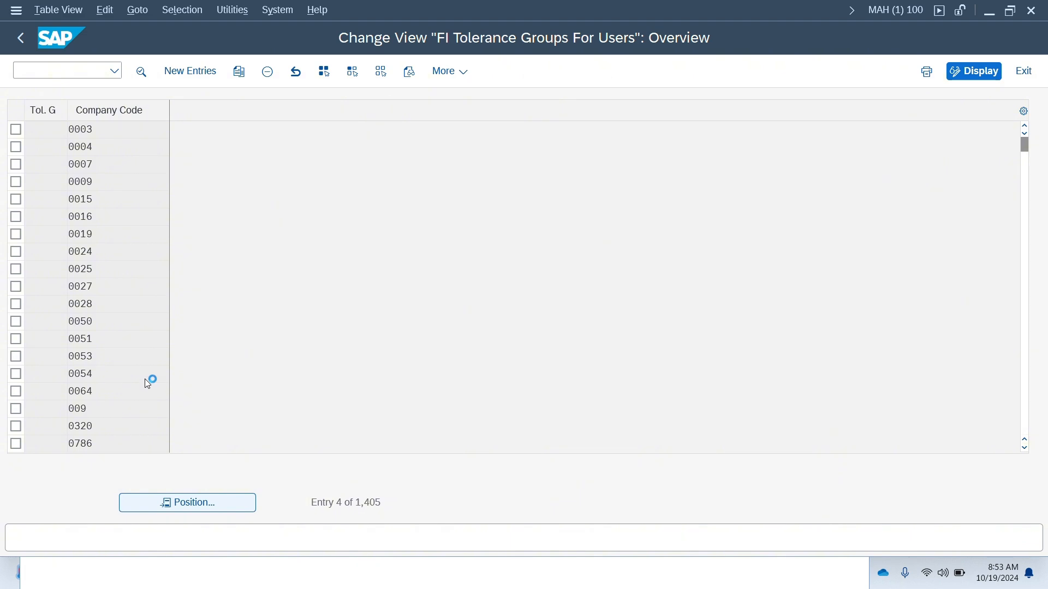
pyautogui.write('1710')
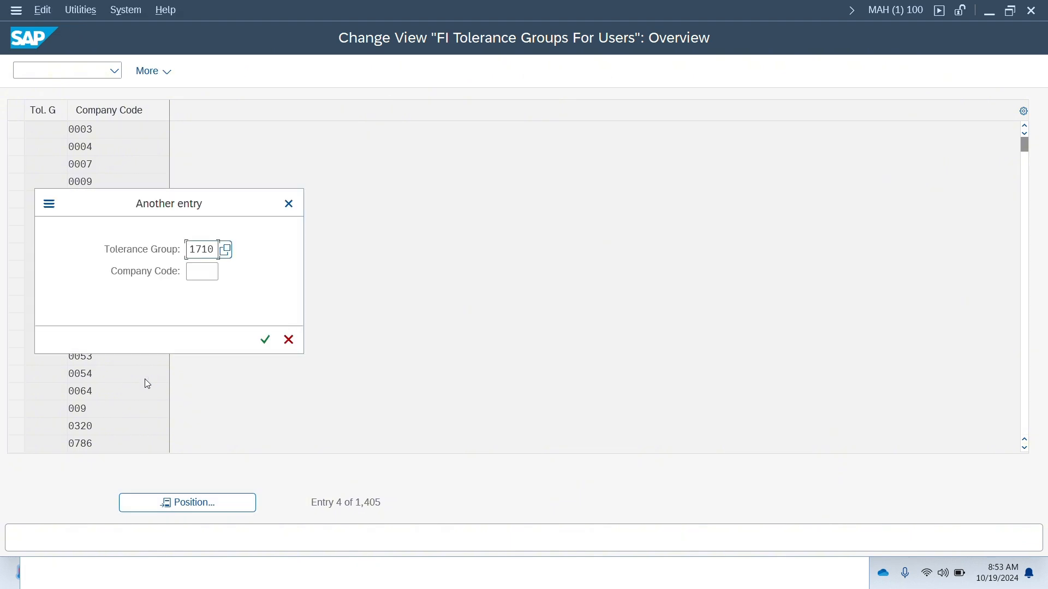
pyautogui.press('Return')
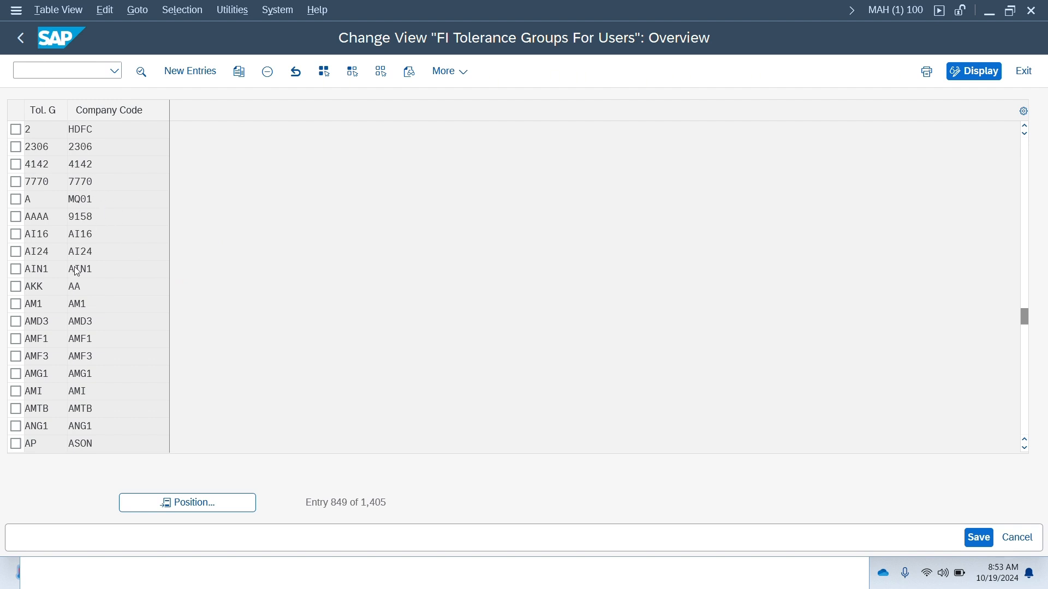
pyautogui.scroll(-2, 80, 269)
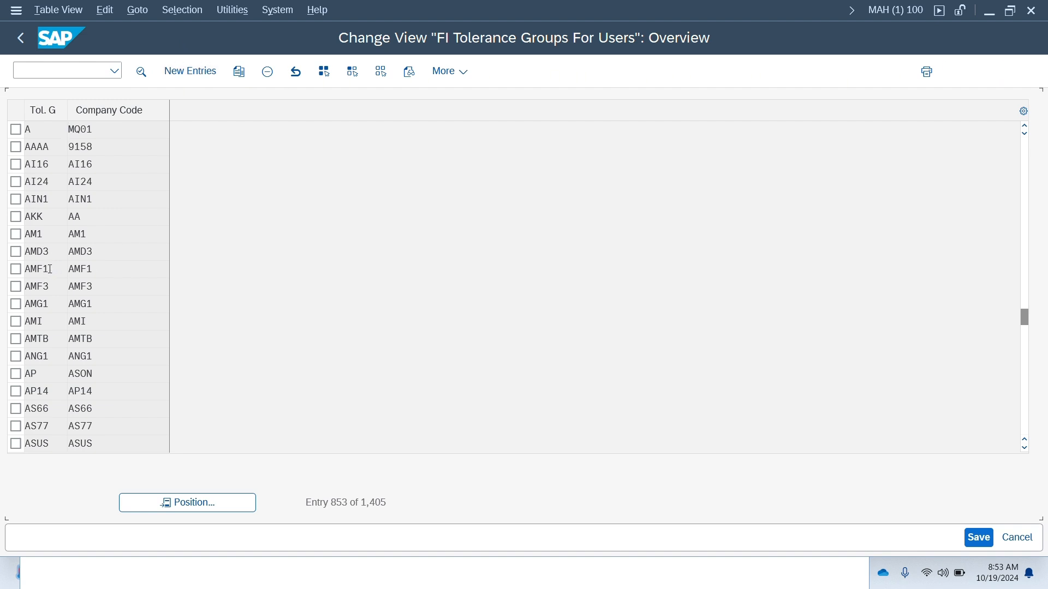
pyautogui.scroll(3, 48, 268)
pyautogui.scroll(3, 48, 268)
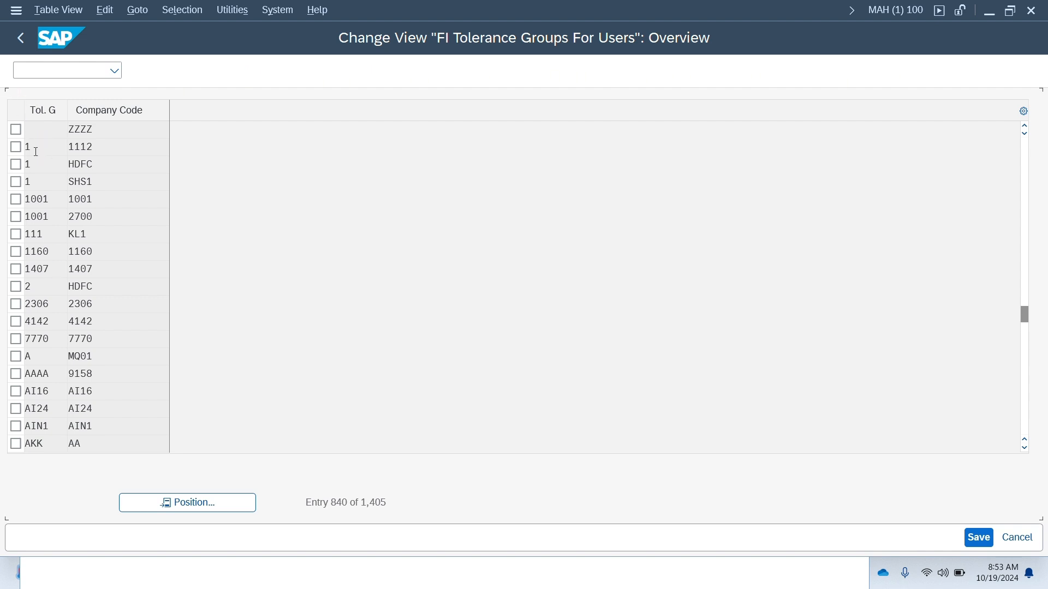
pyautogui.scroll(2, 51, 144)
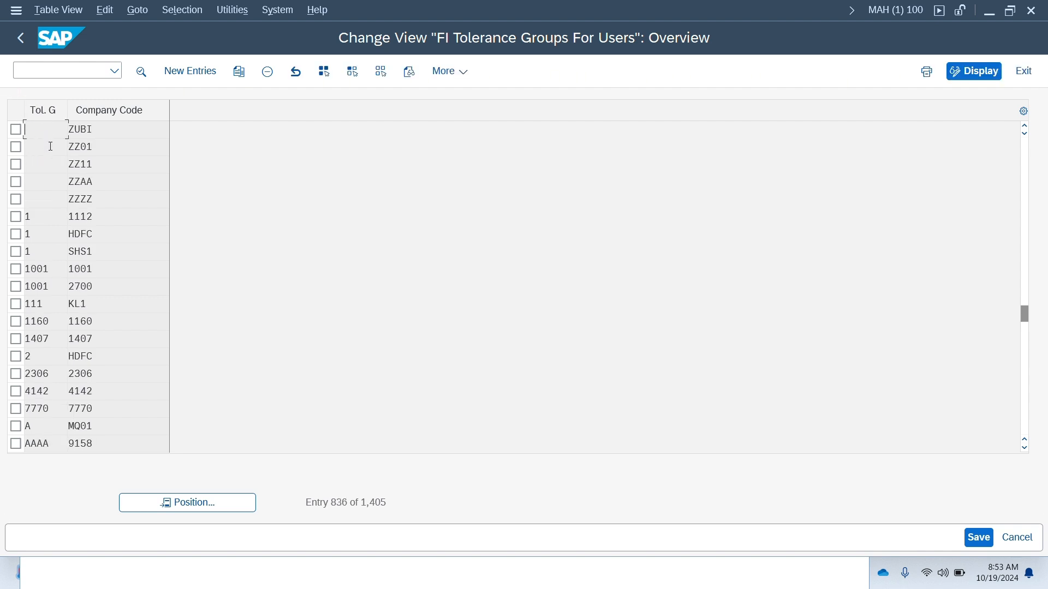
# - Copy the blank-group tolerance entry of company code ZZ11 to a new entry for company code AD00
pyautogui.click(16, 164)
pyautogui.click(240, 76)
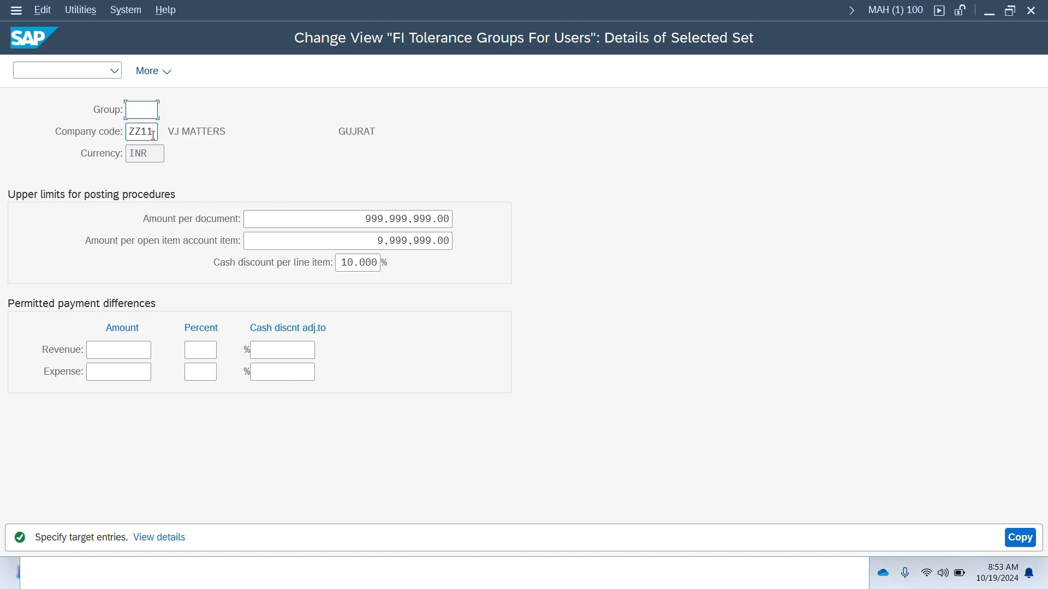
pyautogui.doubleClick(153, 135)
pyautogui.write('ad')
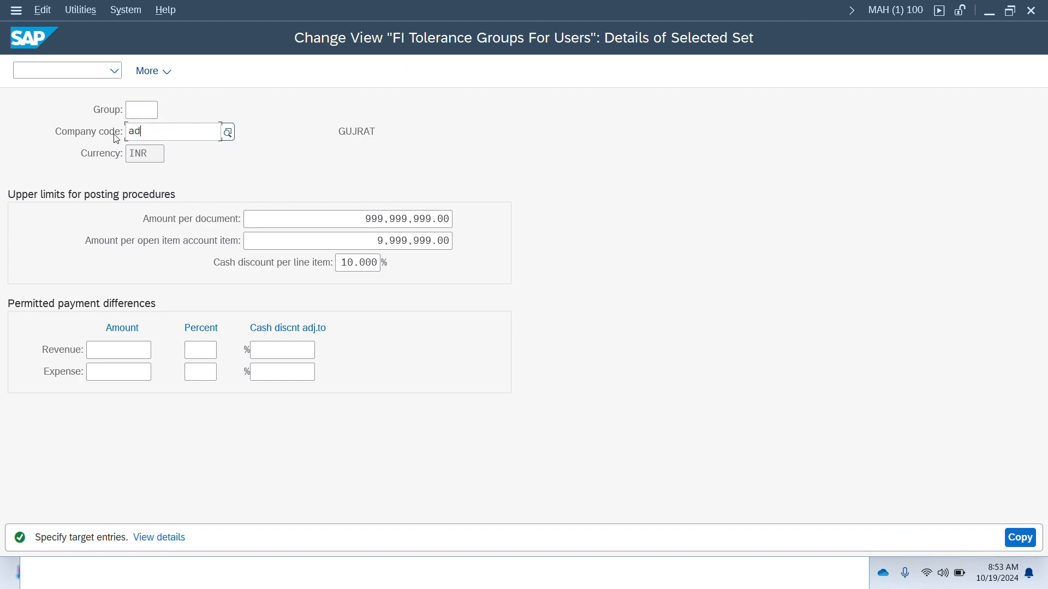
pyautogui.write('00')
pyautogui.press('Return')
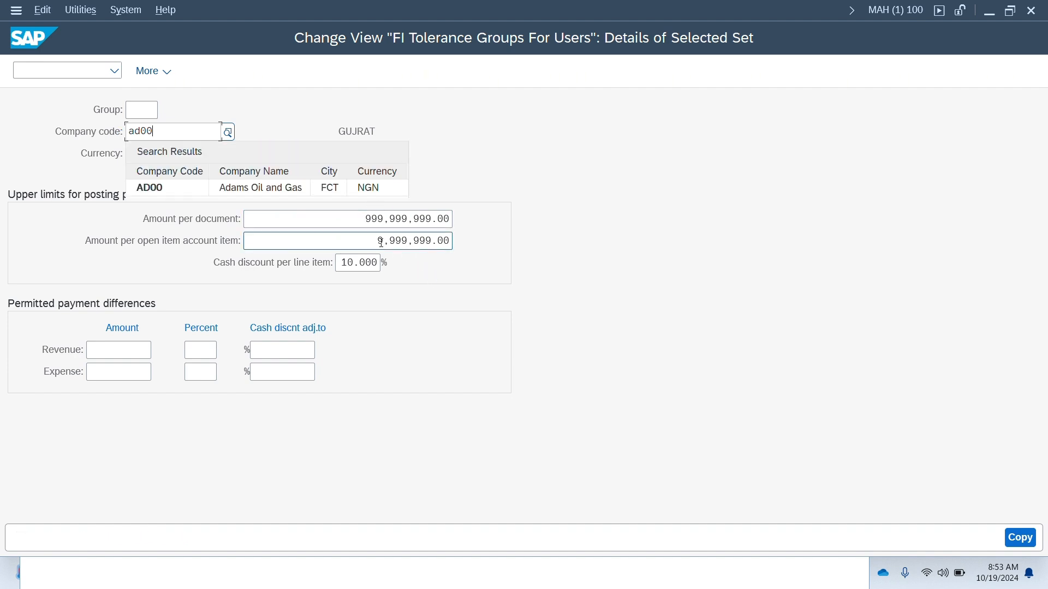
pyautogui.doubleClick(358, 263)
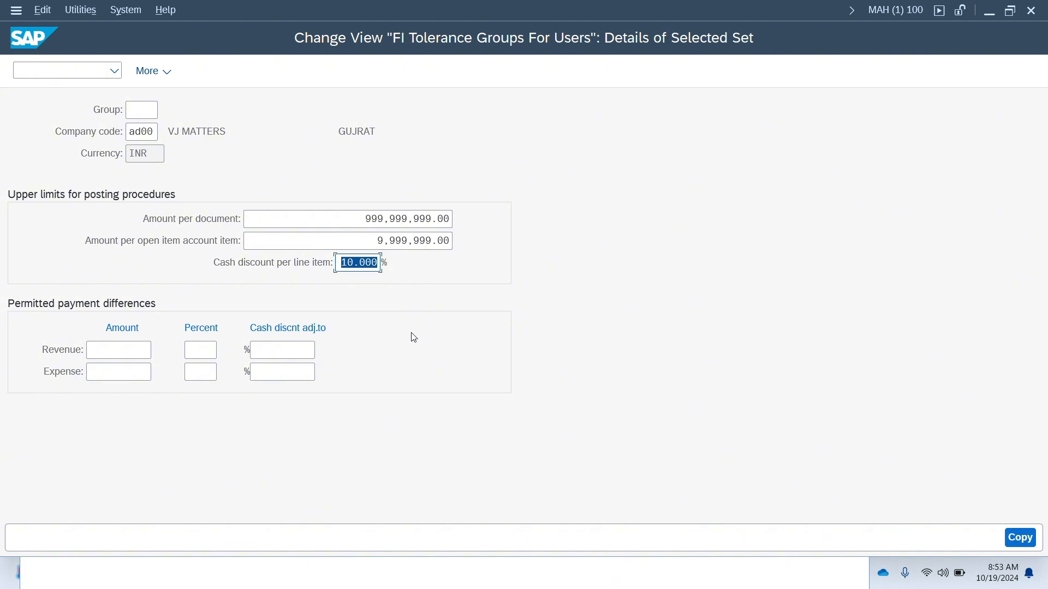
pyautogui.press('Return')
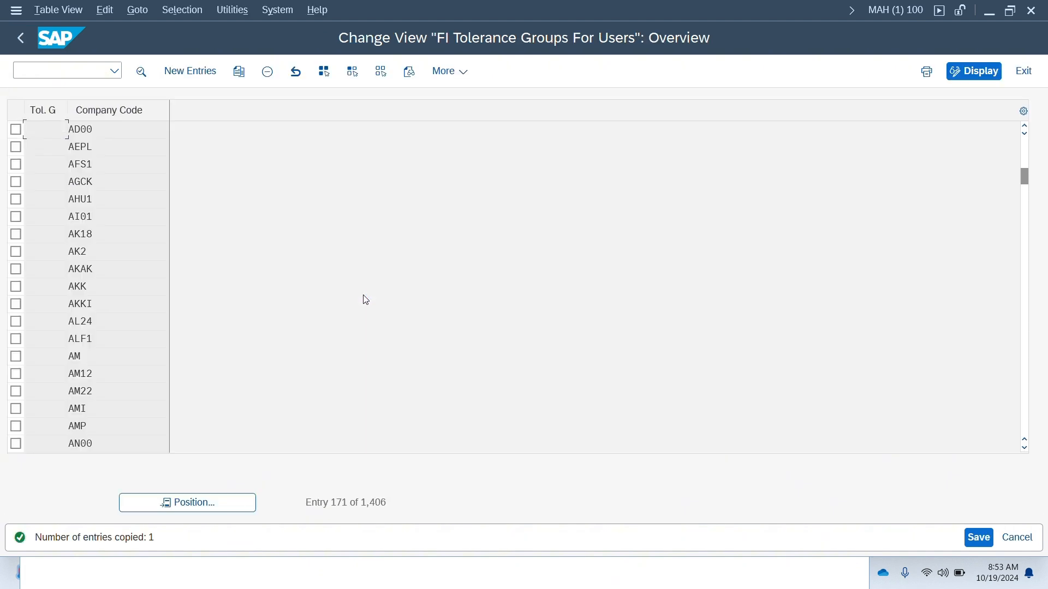
# - Save the copied entry and set its amount per document limit to 1,000,000
pyautogui.hotkey('ctrl', 's')
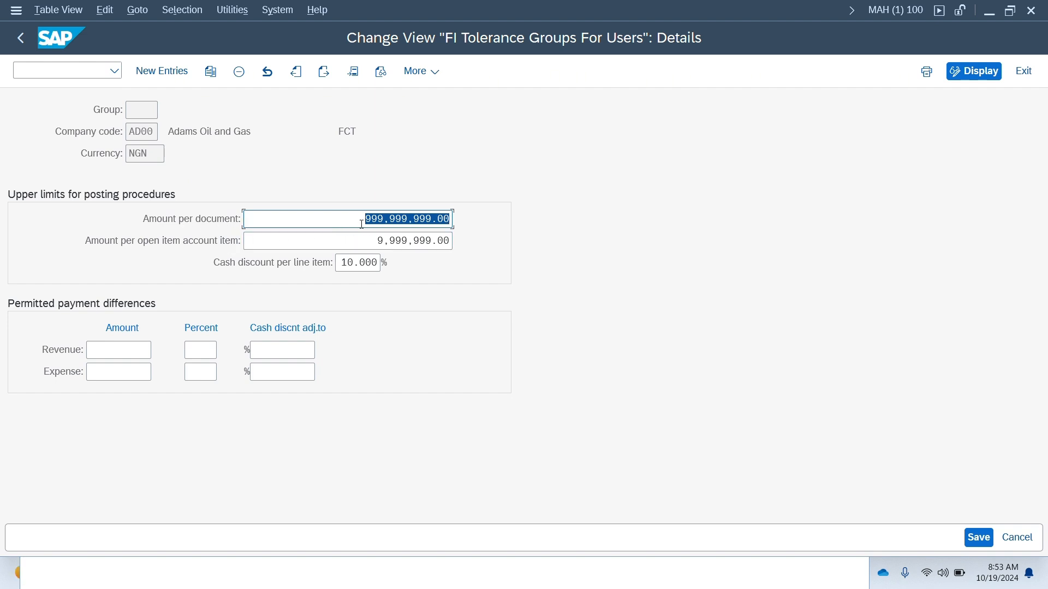
pyautogui.moveTo(362, 224); pyautogui.dragTo(487, 217)
pyautogui.write('100')
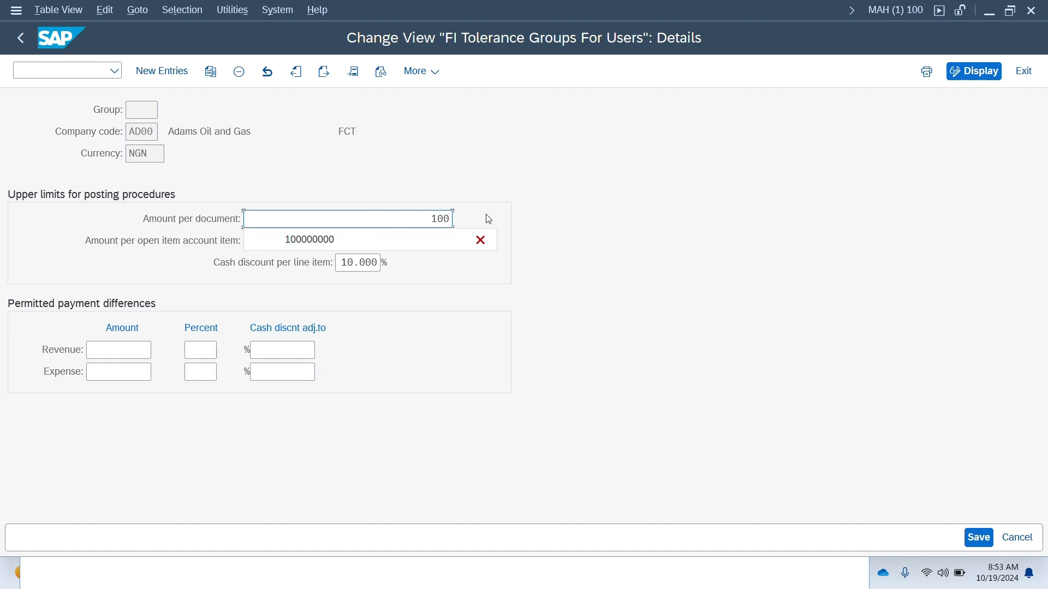
pyautogui.write('0000')
pyautogui.press('Return')
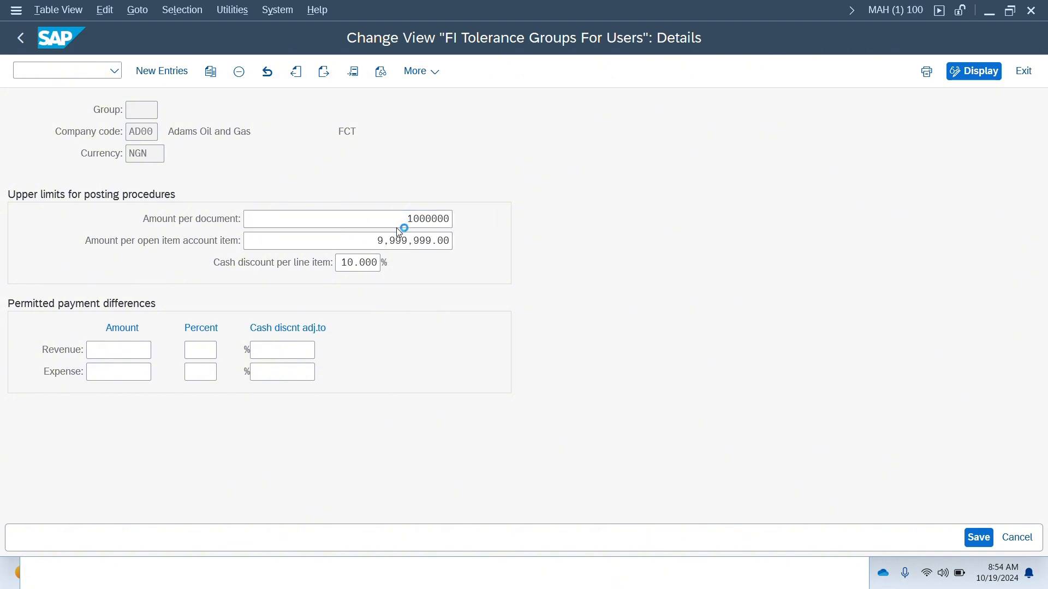
# - Set the amount per open item account item limit to 100,000
pyautogui.click(370, 235)
pyautogui.moveTo(369, 236); pyautogui.dragTo(529, 227)
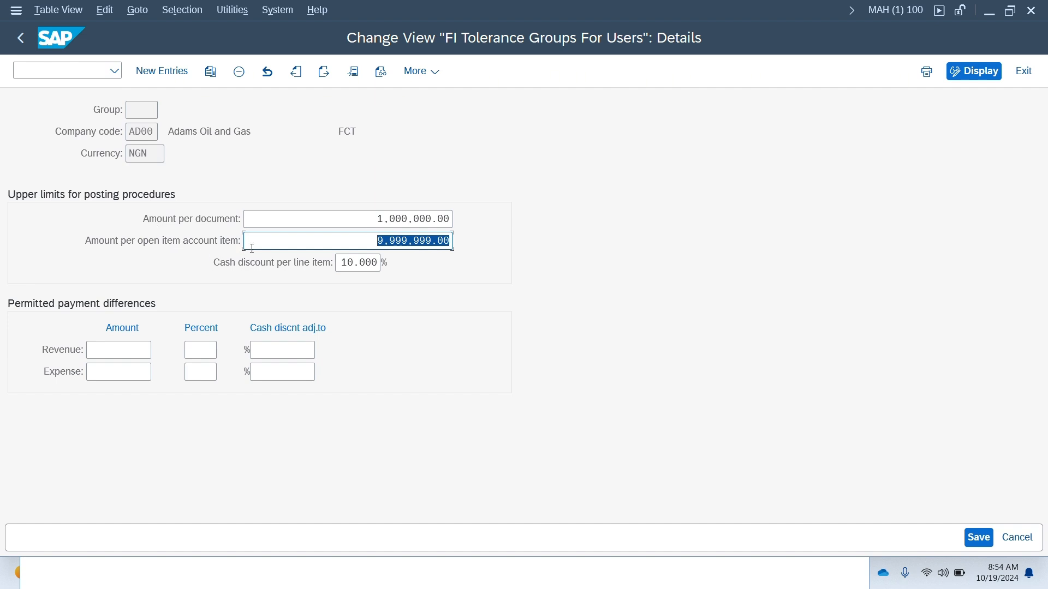
pyautogui.write('10000000')
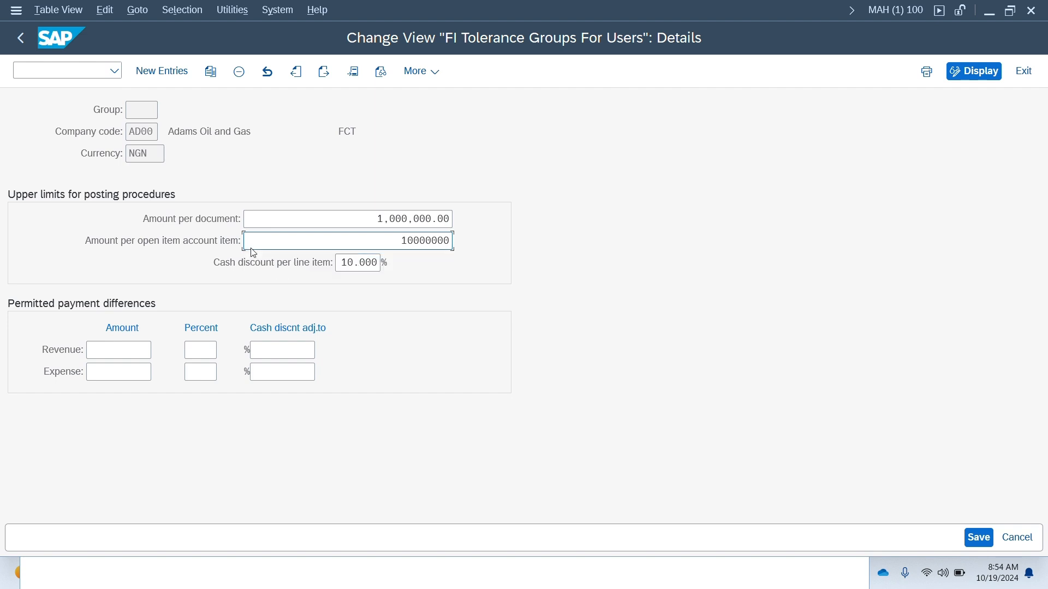
pyautogui.press('Return')
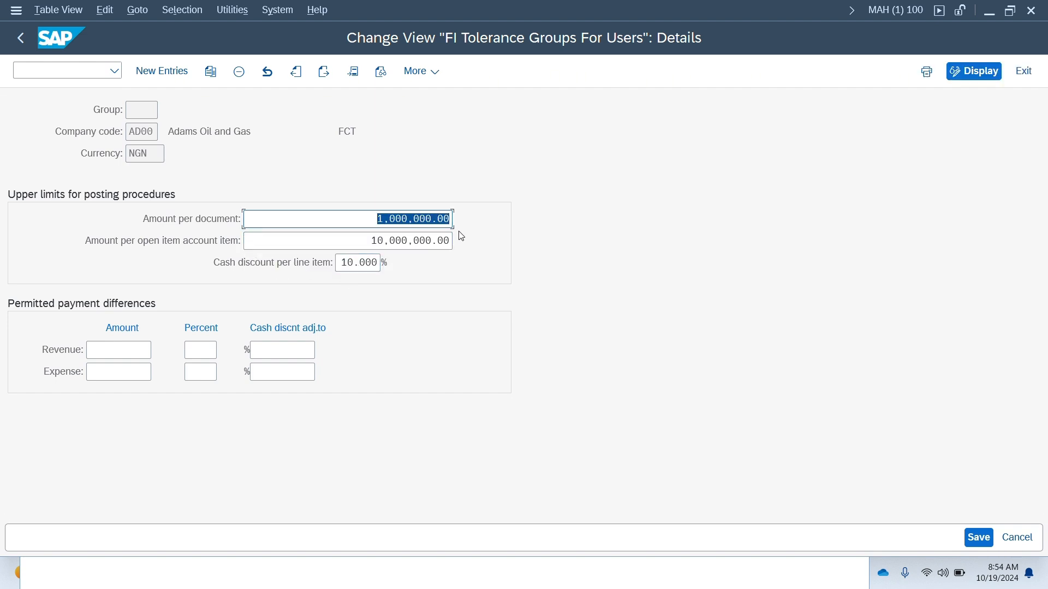
pyautogui.doubleClick(435, 240)
pyautogui.write('10')
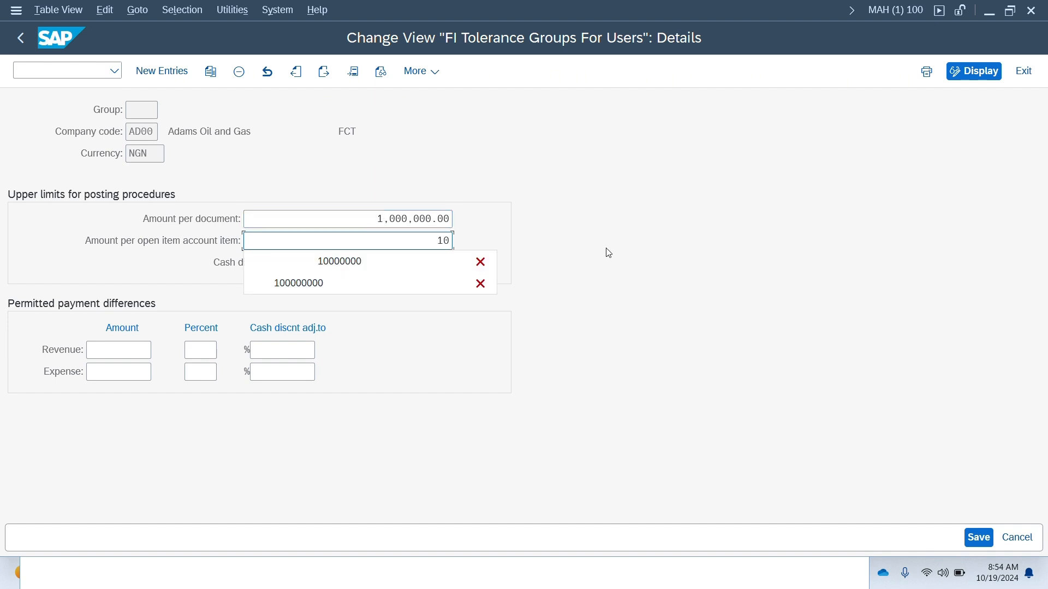
pyautogui.write('000')
pyautogui.click(608, 253)
pyautogui.press('Return')
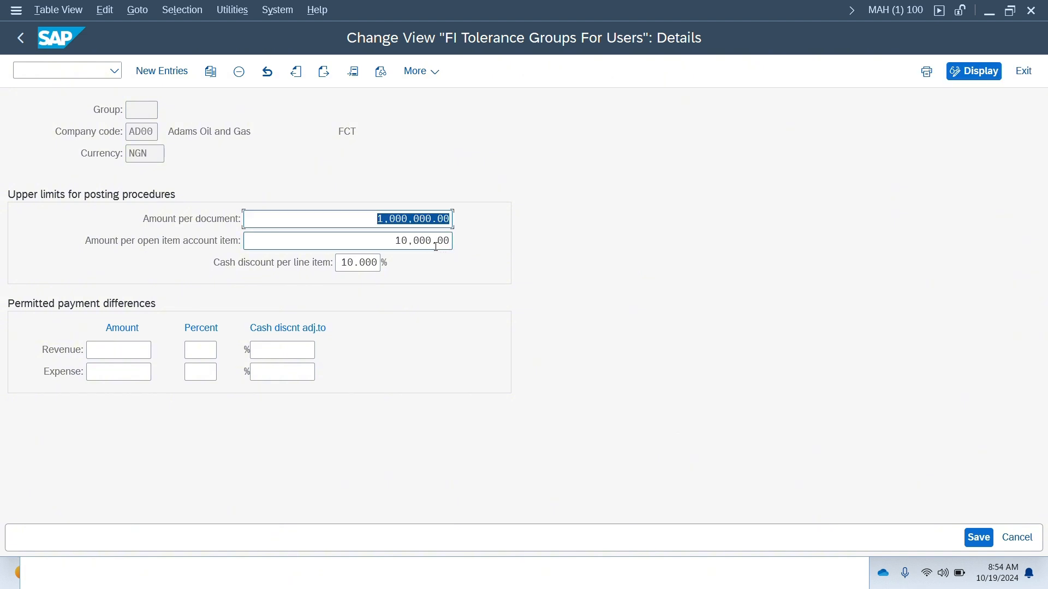
pyautogui.click(392, 240)
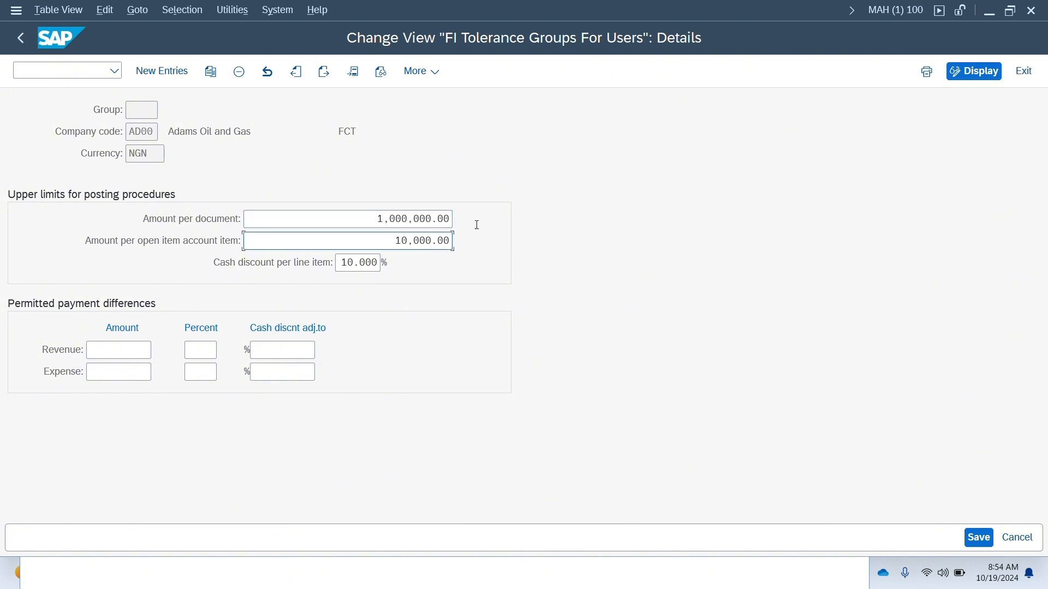
pyautogui.write('100000')
pyautogui.click(560, 218)
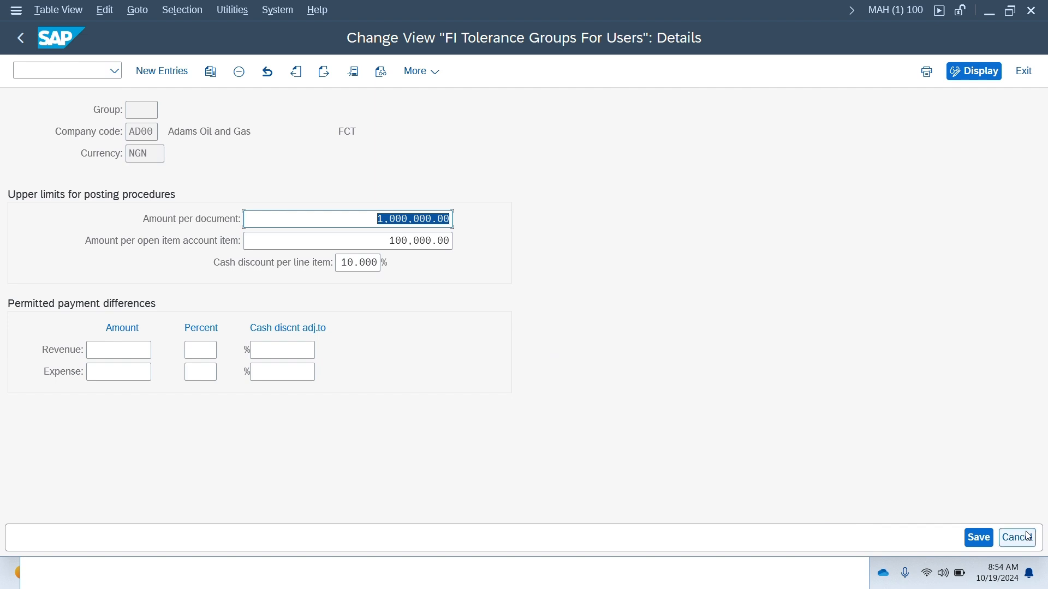
# - Save the AD00 tolerance group settings and switch back to the G/L account document entry session
pyautogui.click(978, 537)
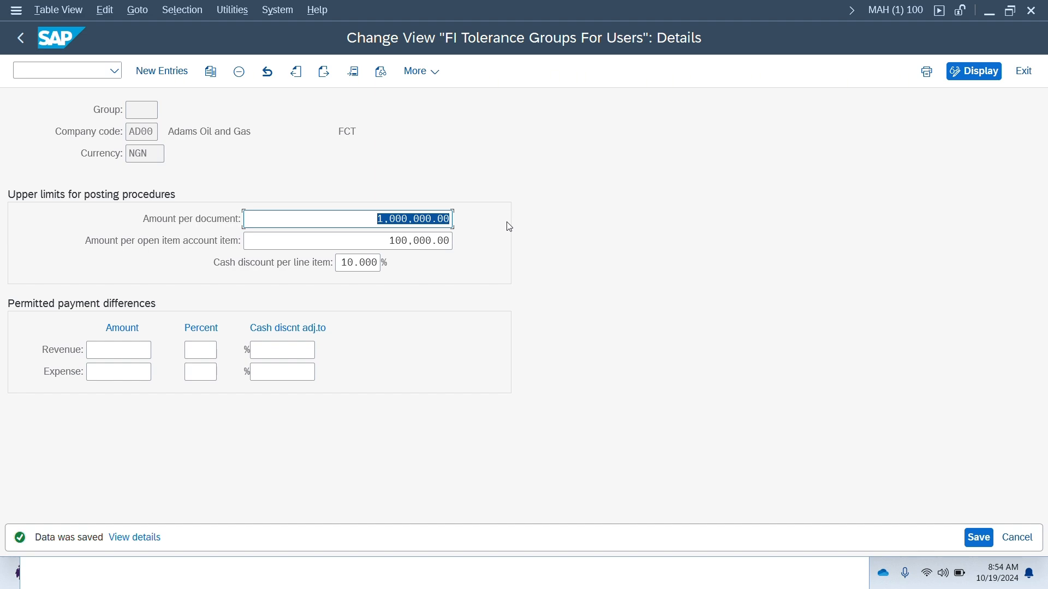
pyautogui.hotkey('alt', 'Tab')
pyautogui.hotkey('alt', 'Tab')
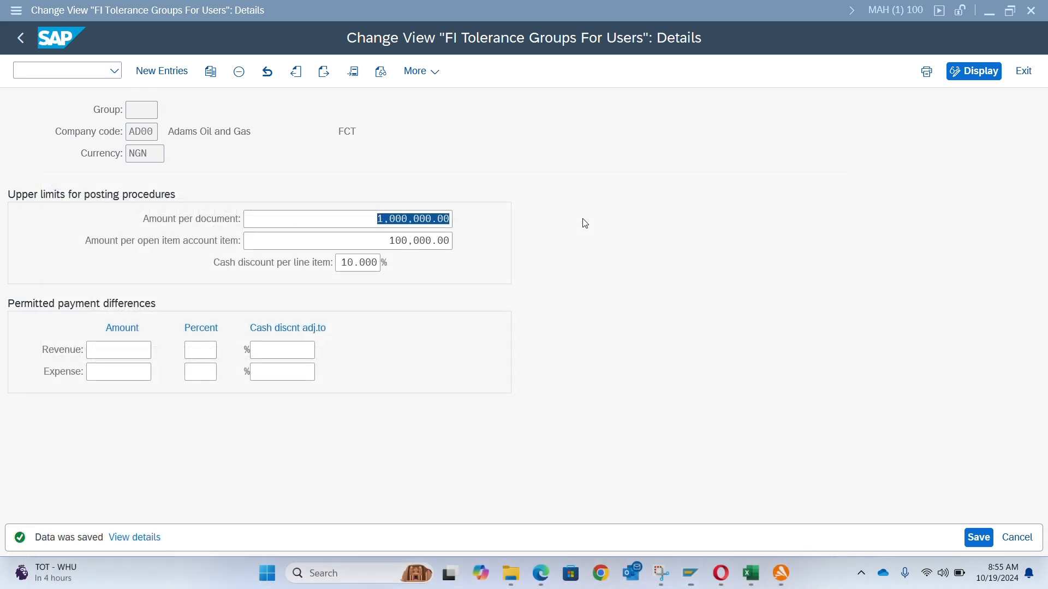
pyautogui.click(582, 219)
pyautogui.hotkey('alt', 'Tab')
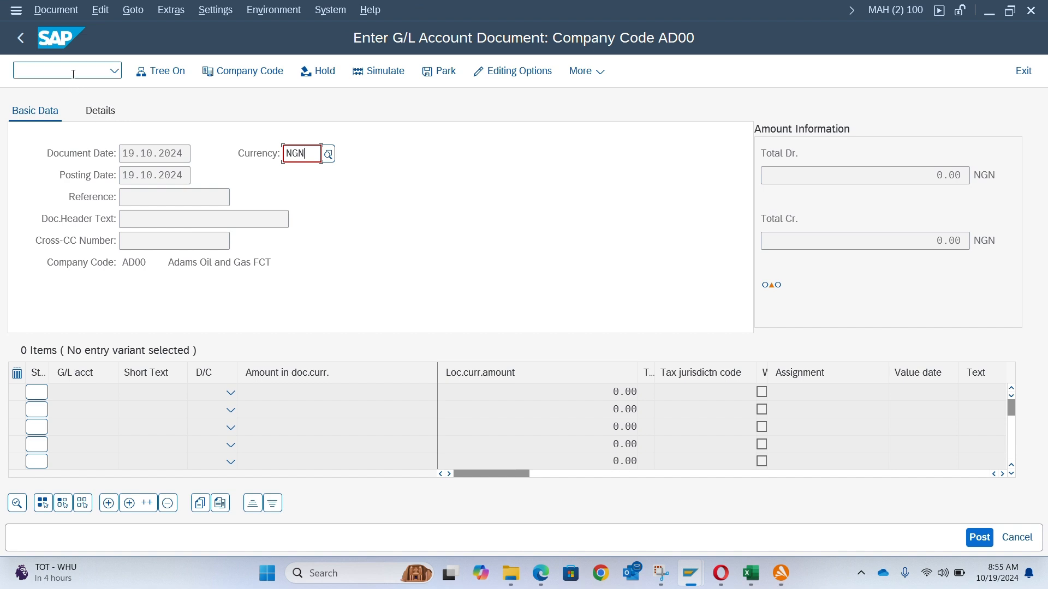
# - Restart transaction FB50 and set the document date to 19.10.2024
pyautogui.click(73, 74)
pyautogui.write('/nfb50')
pyautogui.press('Return')
pyautogui.press('Down')
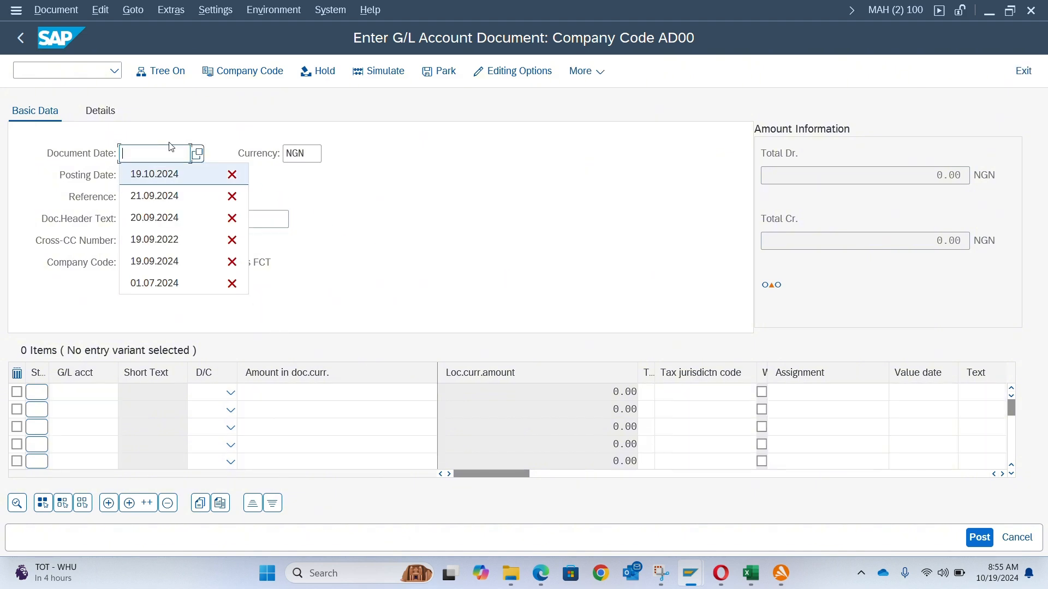
pyautogui.press('Tab')
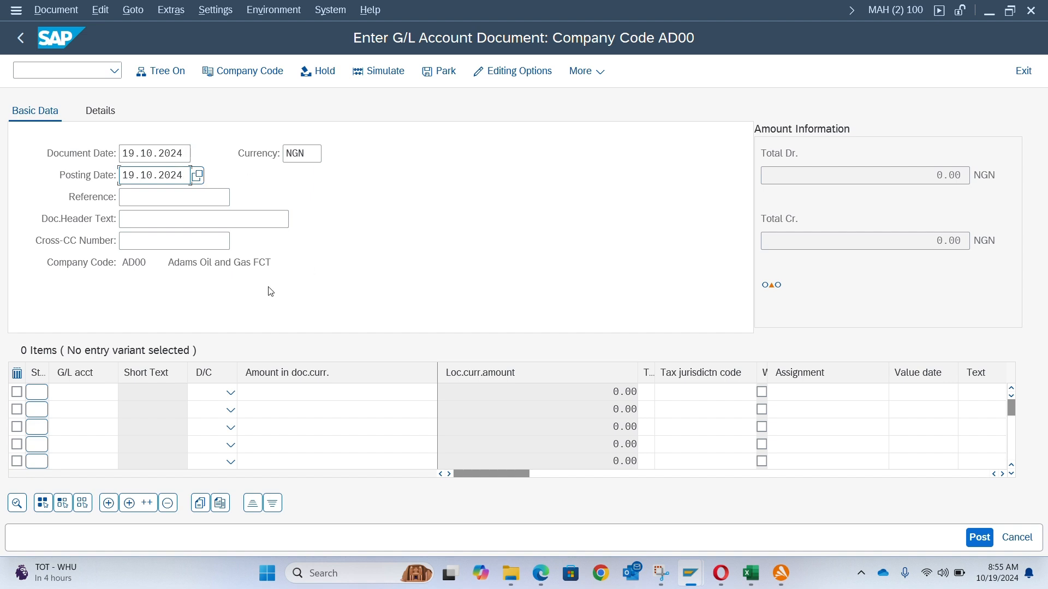
pyautogui.press('Return')
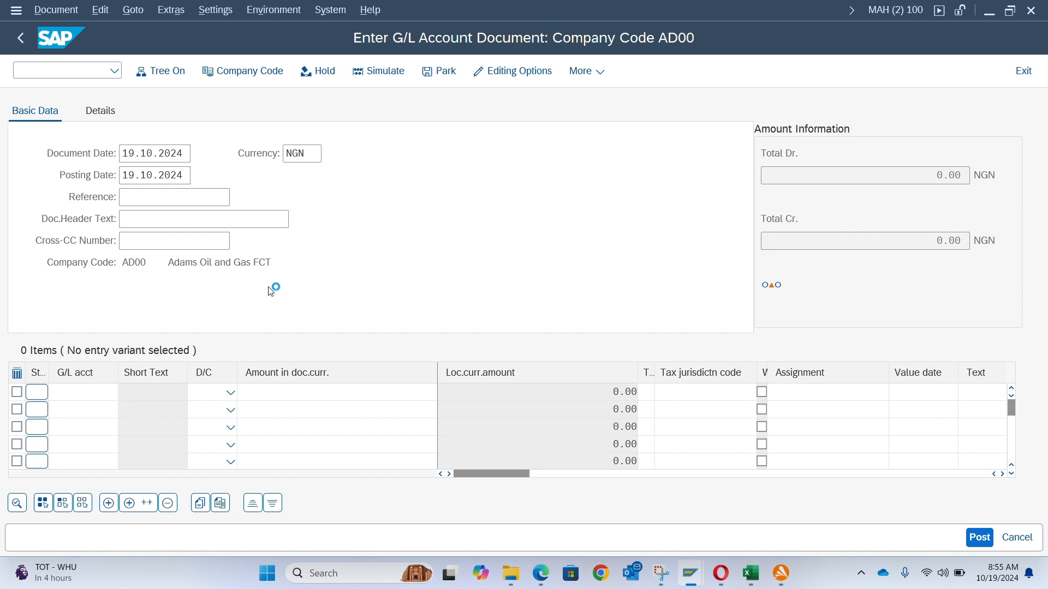
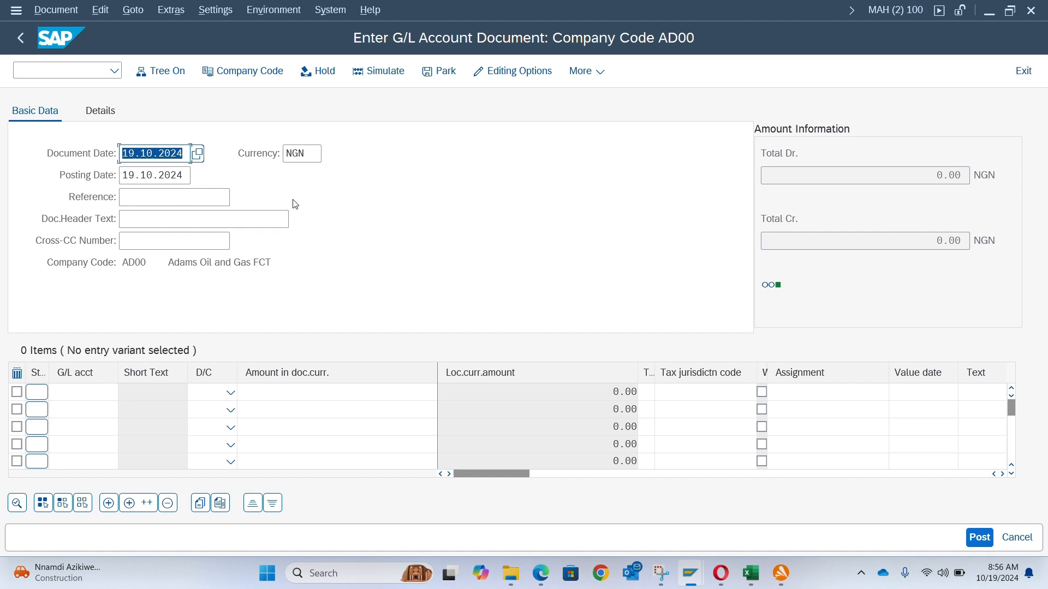
# - Switch to the Excel training outline and fill cells J4 and J5 with green
pyautogui.hotkey('alt', 'Tab')
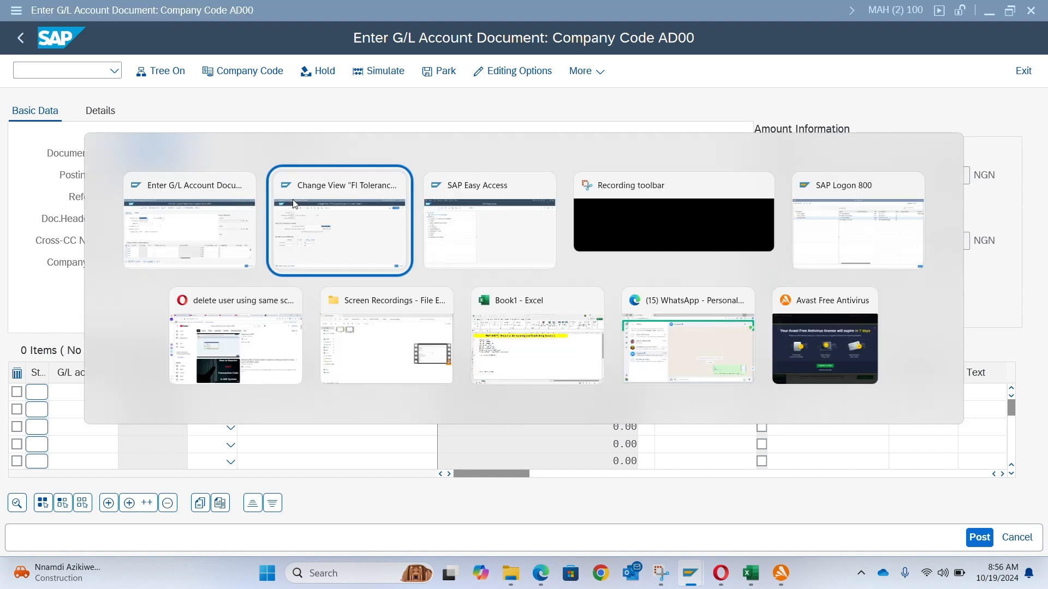
pyautogui.hotkey('alt', 'Tab')
pyautogui.hotkey('alt', 'Tab')
pyautogui.hotkey('alt', 'Tab')
pyautogui.hotkey('alt', 'Tab')
pyautogui.hotkey('alt', 'Tab')
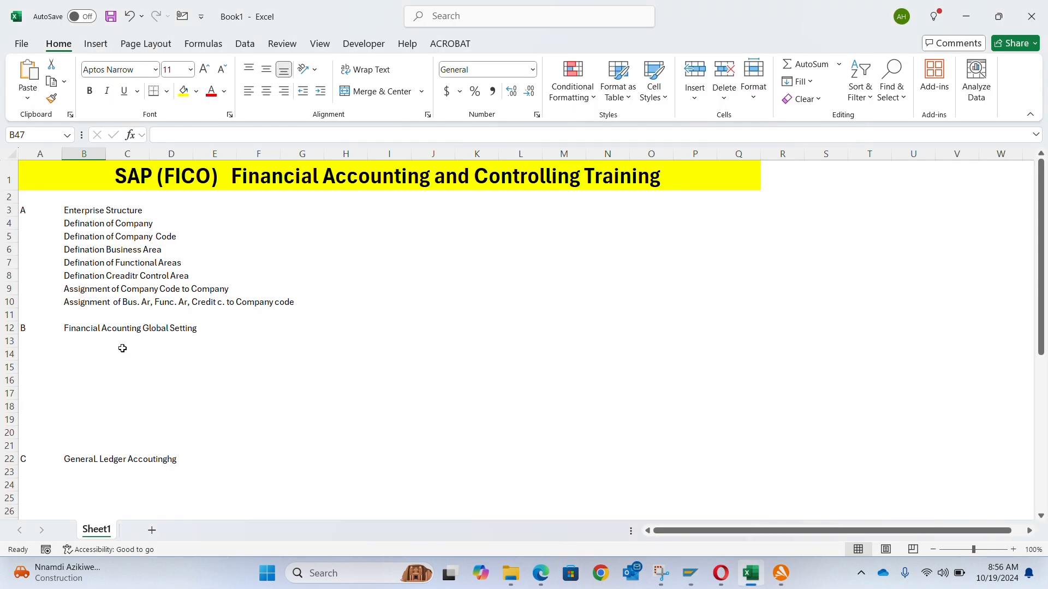
pyautogui.click(130, 211)
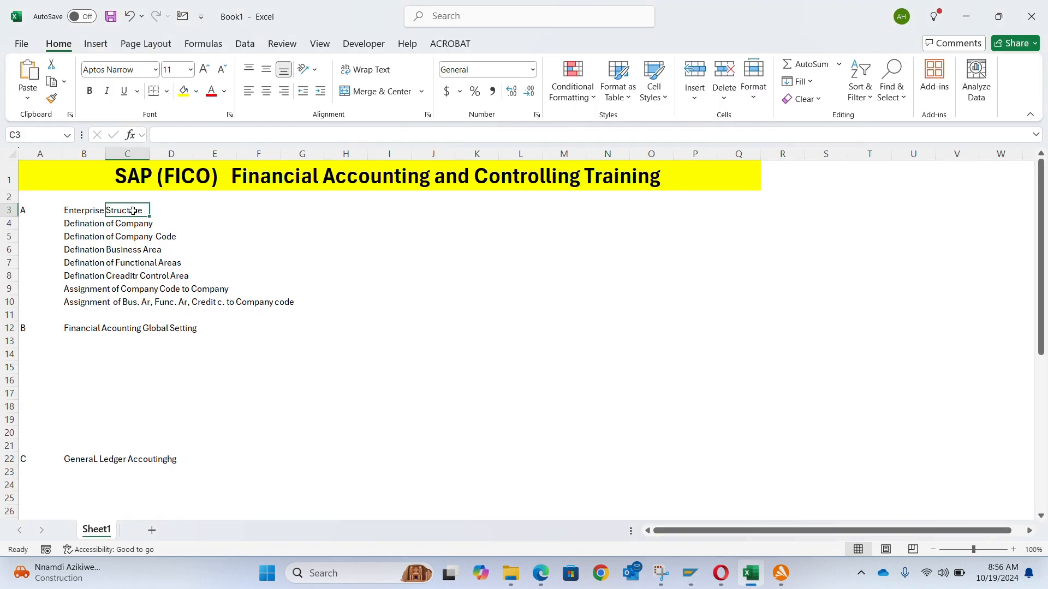
pyautogui.click(96, 223)
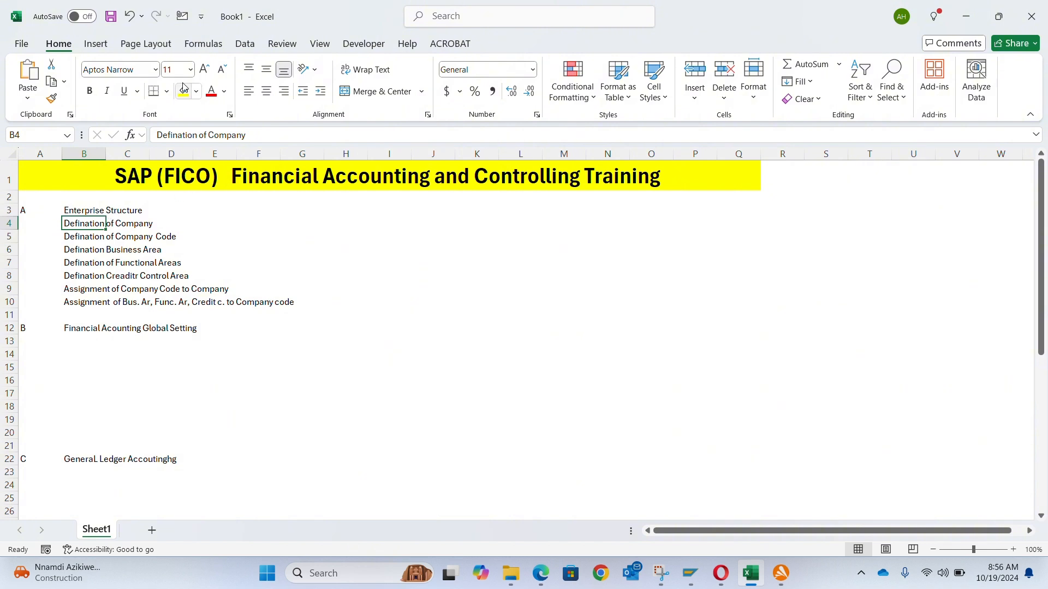
pyautogui.click(207, 220)
pyautogui.press('Right')
pyautogui.press('Right')
pyautogui.press('Right')
pyautogui.press('Right')
pyautogui.press('Right')
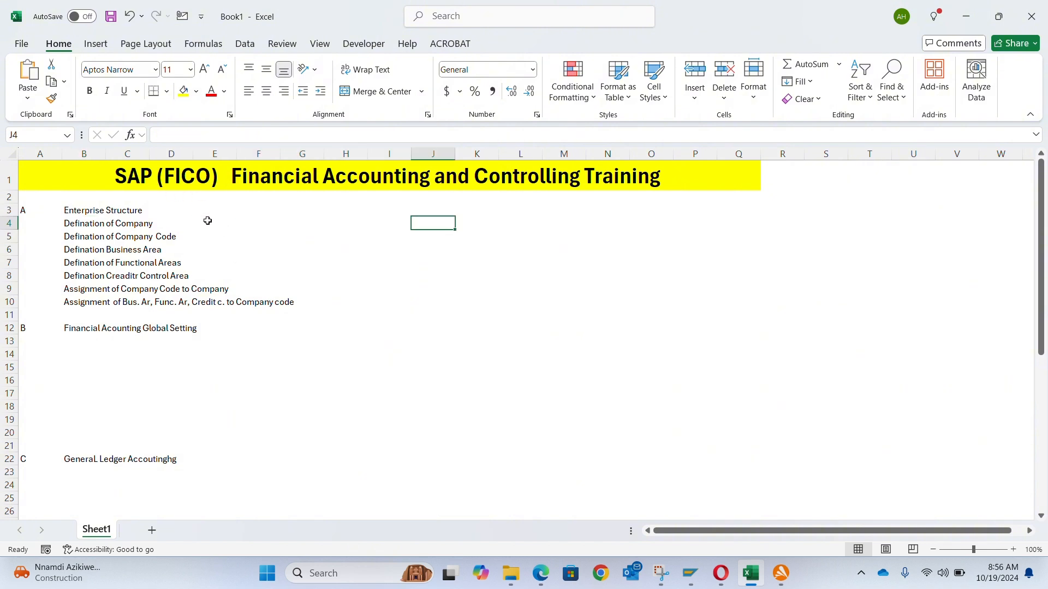
pyautogui.click(197, 92)
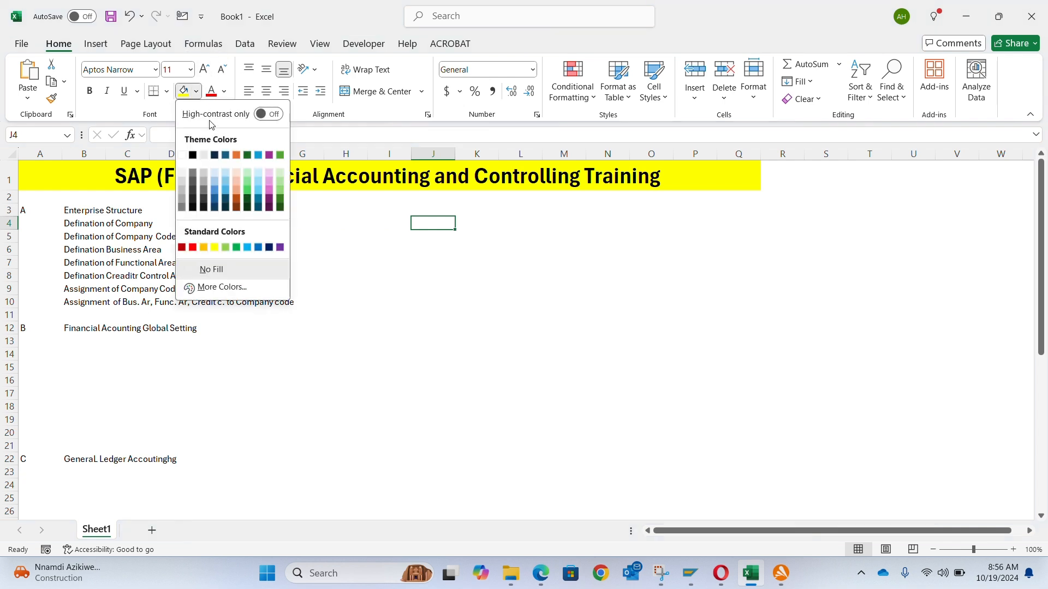
pyautogui.click(280, 155)
pyautogui.press('Down')
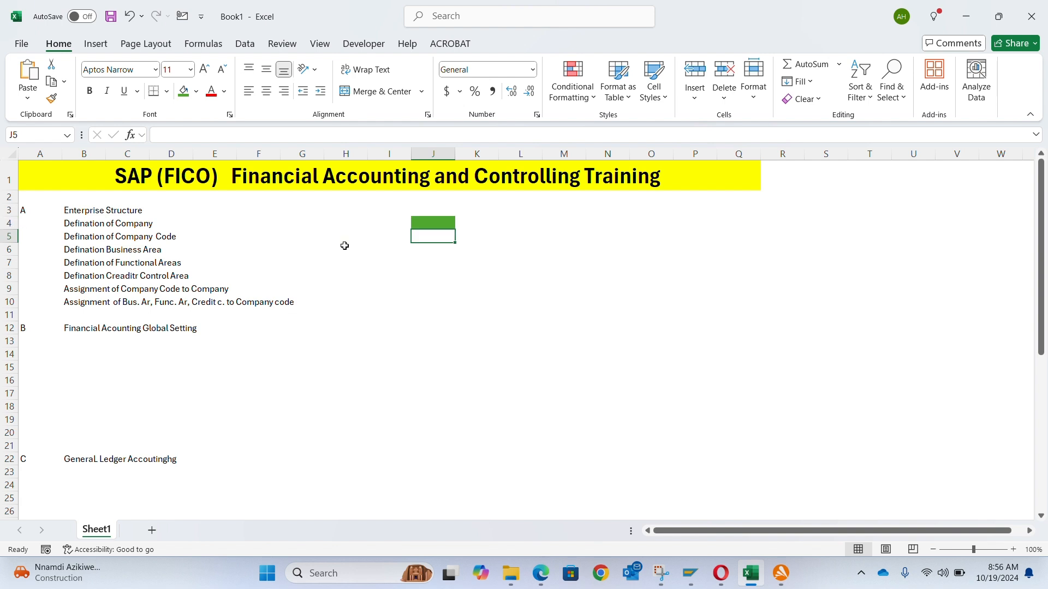
pyautogui.press('F4')
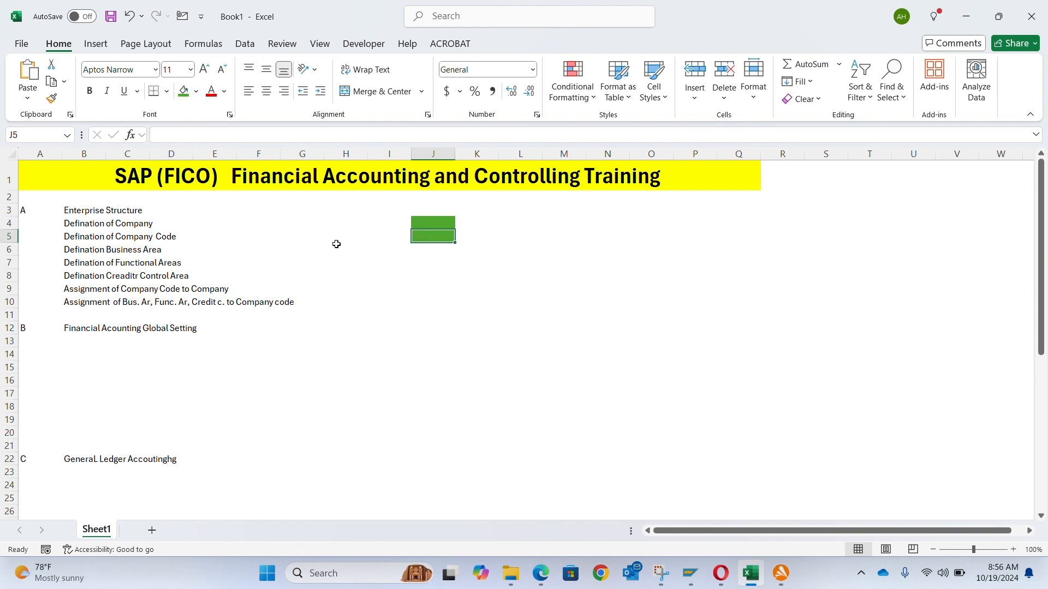
# - Fill cell J9, beside the company code assignment item, with the same green
pyautogui.press('Down')
pyautogui.press('Down')
pyautogui.press('Up')
pyautogui.press('Up')
pyautogui.press('Down')
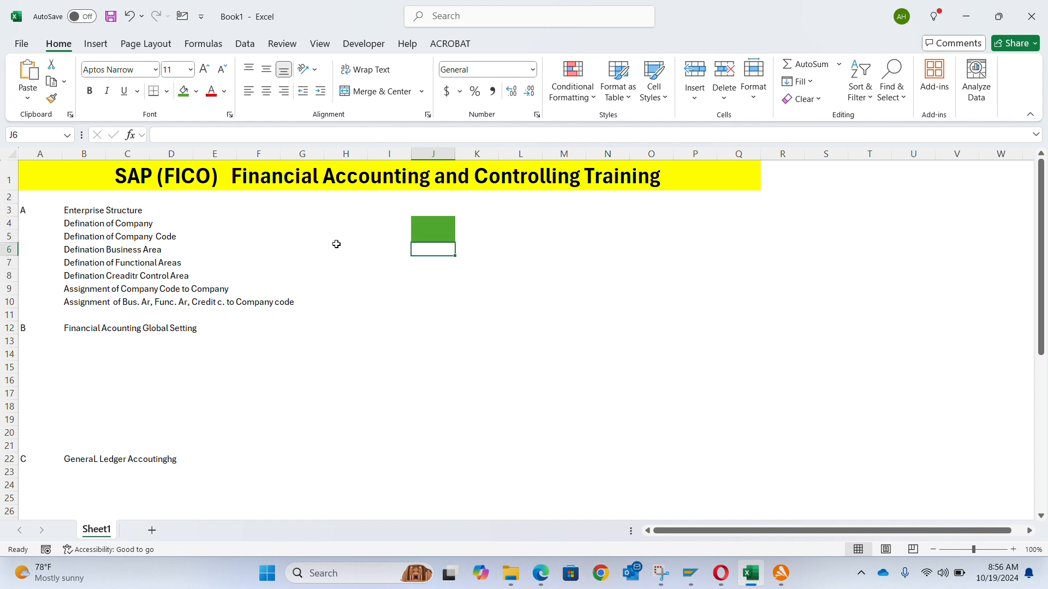
pyautogui.press('Left')
pyautogui.press('Left')
pyautogui.press('Left')
pyautogui.press('Left')
pyautogui.press('Left')
pyautogui.press('Down')
pyautogui.press('Left')
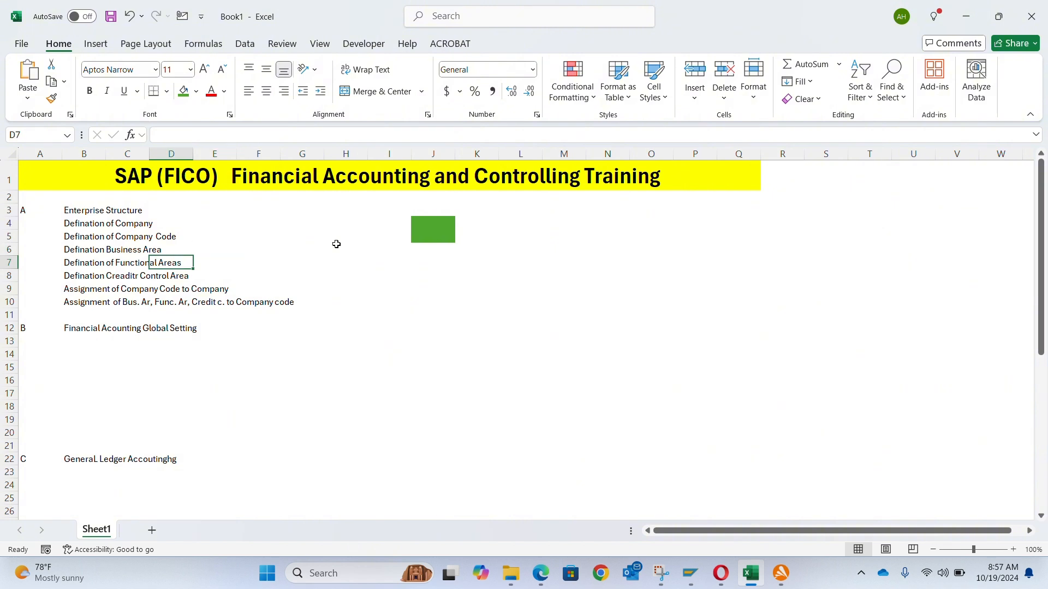
pyautogui.press('Left')
pyautogui.press('Down')
pyautogui.press('Down')
pyautogui.press('Down')
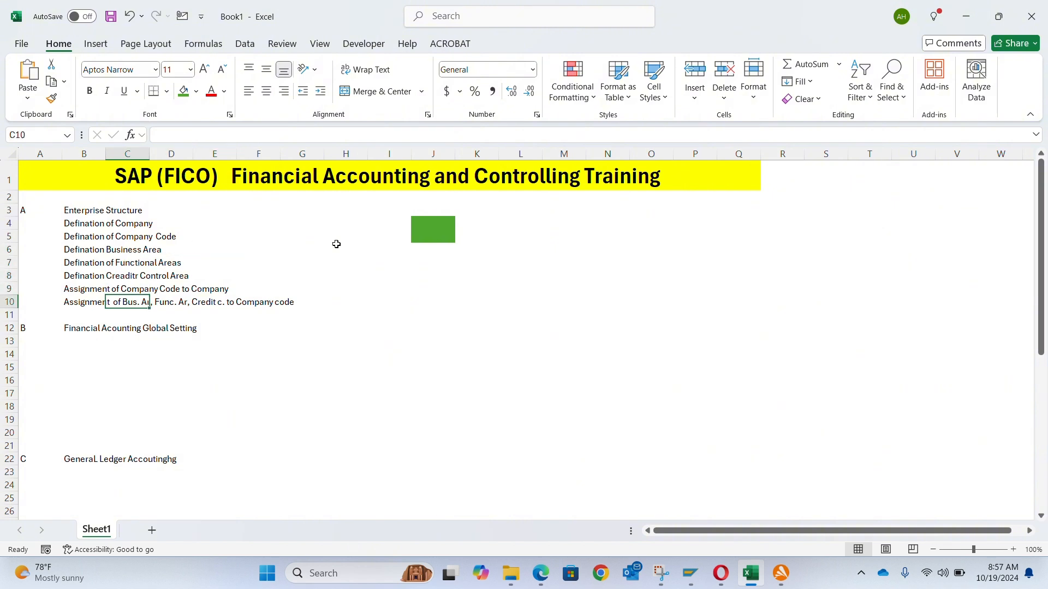
pyautogui.press('Up')
pyautogui.press('Down')
pyautogui.press('Up')
pyautogui.press('Right')
pyautogui.press('Right')
pyautogui.press('Right')
pyautogui.press('Right')
pyautogui.press('Right')
pyautogui.press('Right')
pyautogui.press('Right')
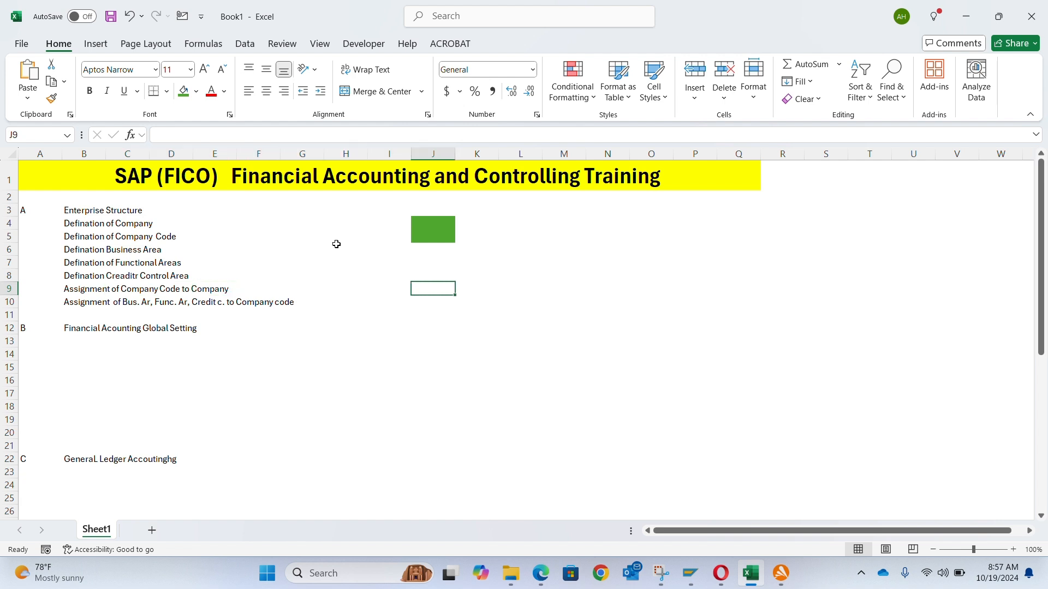
pyautogui.press('alt')
pyautogui.press('Escape')
pyautogui.press('F4')
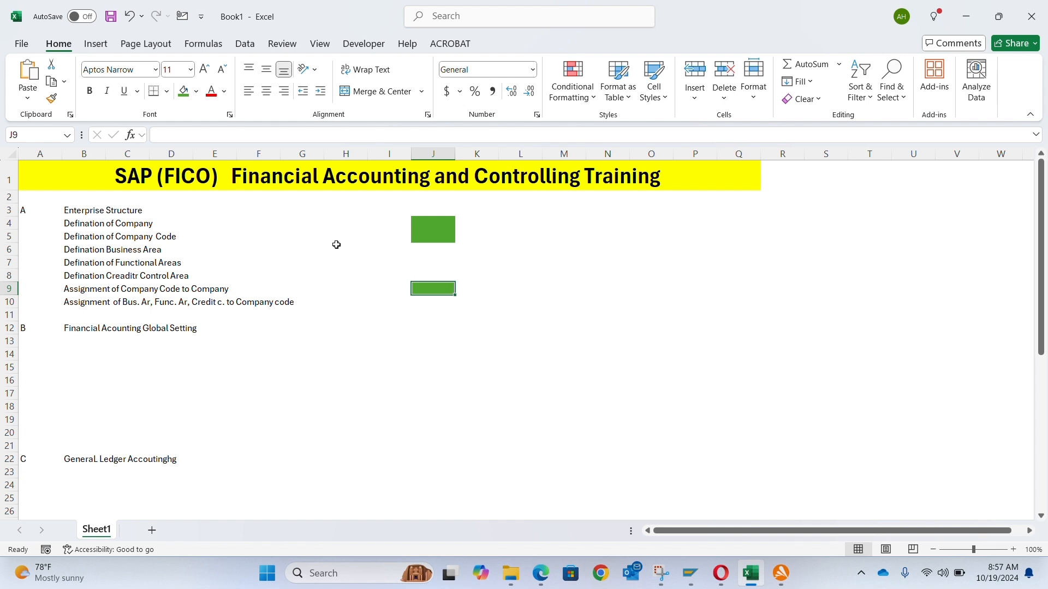
# - Switch to the SAP tolerance group window and back out to the IMG structure under Tolerance Groups
pyautogui.press('Down')
pyautogui.press('Down')
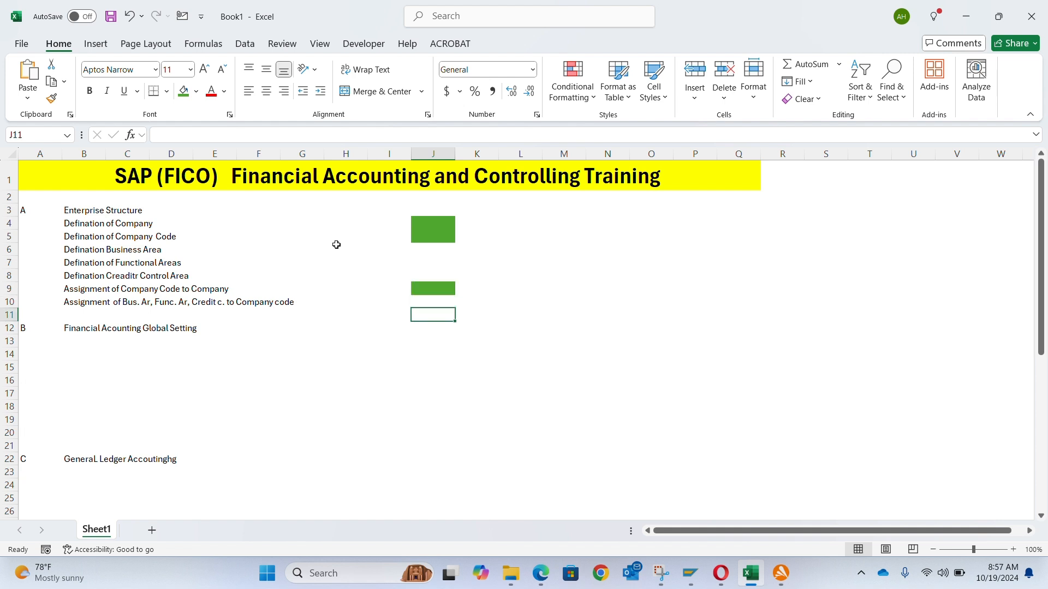
pyautogui.press('Up')
pyautogui.press('Down')
pyautogui.press('Down')
pyautogui.press('Down')
pyautogui.press('Up')
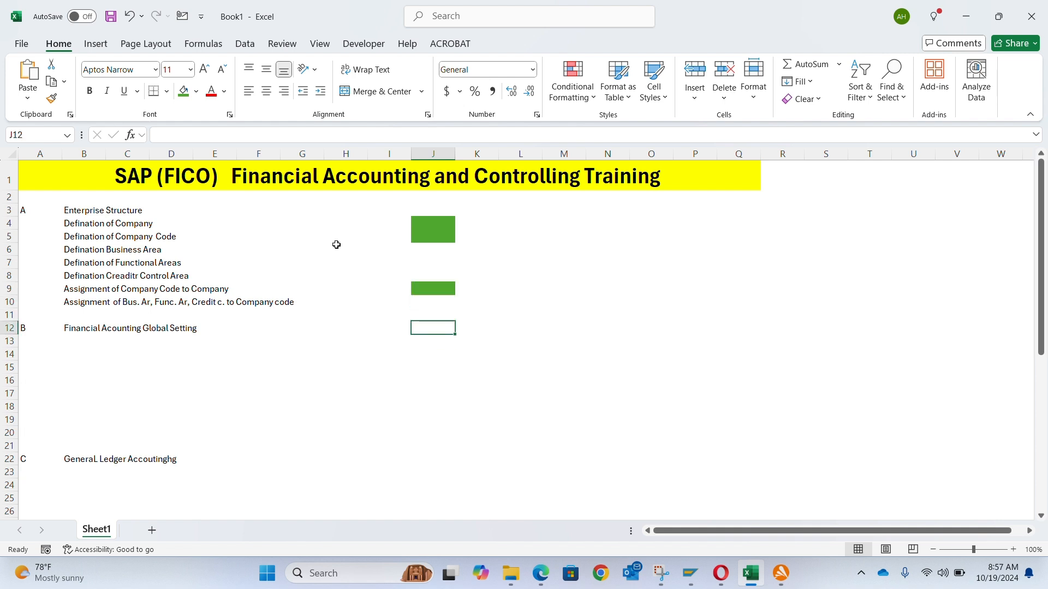
pyautogui.press('Down')
pyautogui.press('Left')
pyautogui.press('Down')
pyautogui.press('Left')
pyautogui.press('Left')
pyautogui.press('Left')
pyautogui.press('Left')
pyautogui.press('Left')
pyautogui.press('Up')
pyautogui.press('Up')
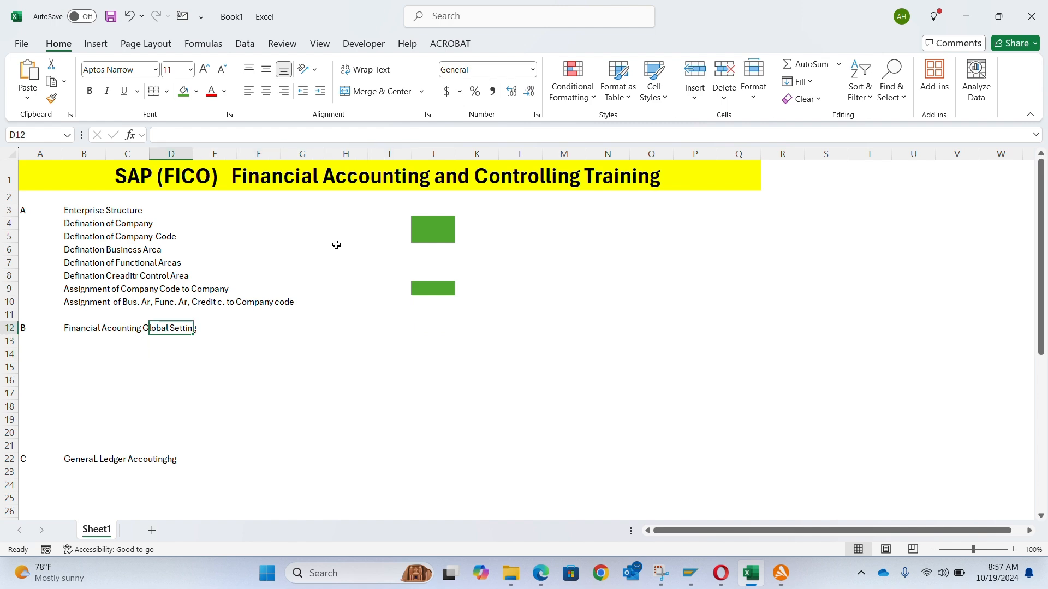
pyautogui.press('Left')
pyautogui.press('Left')
pyautogui.press('Down')
pyautogui.hotkey('alt', 'Tab')
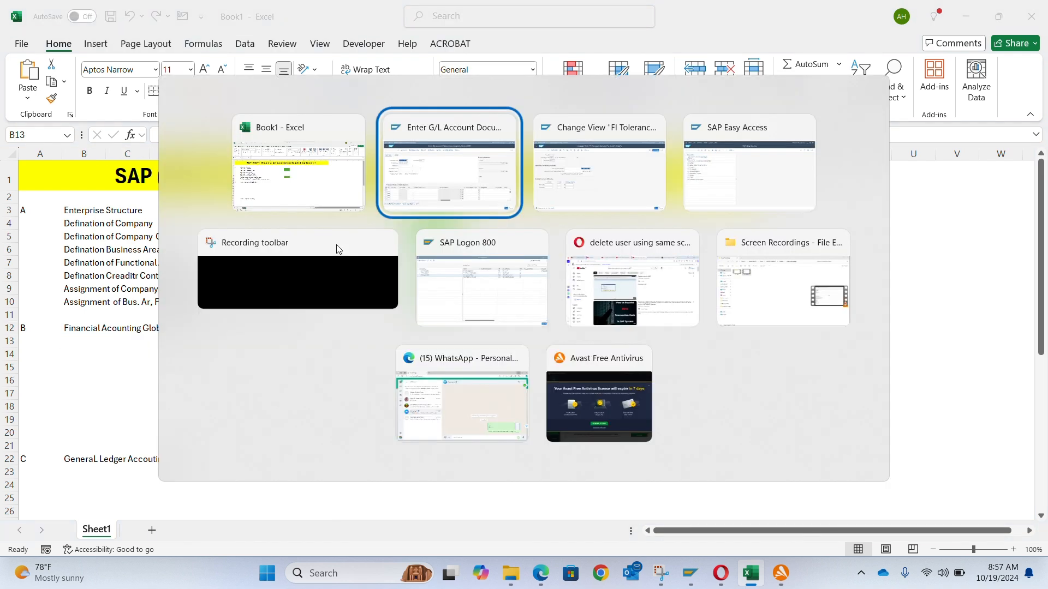
pyautogui.hotkey('alt', 'Tab')
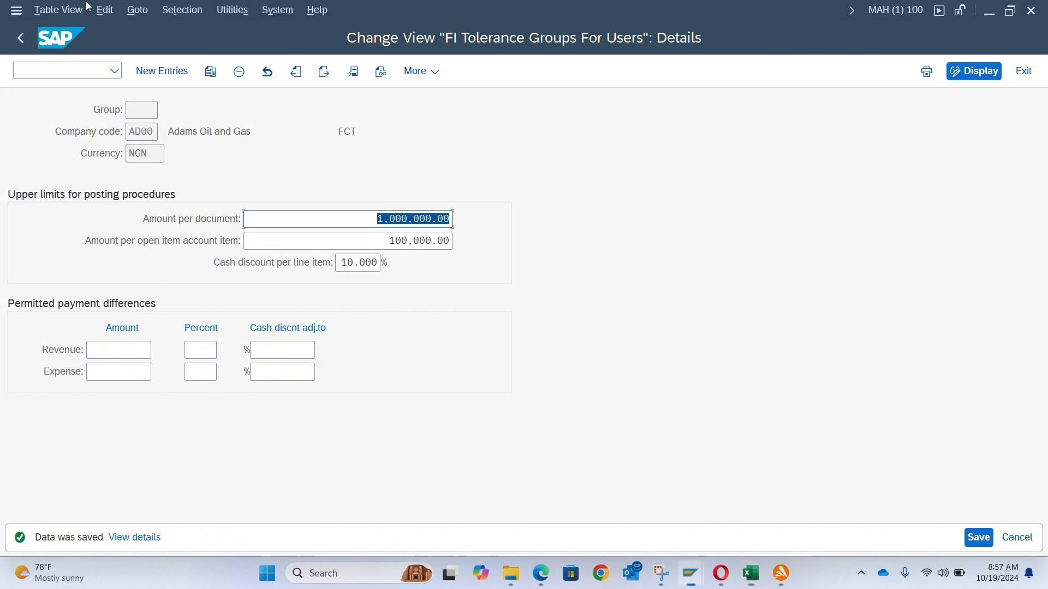
pyautogui.click(22, 37)
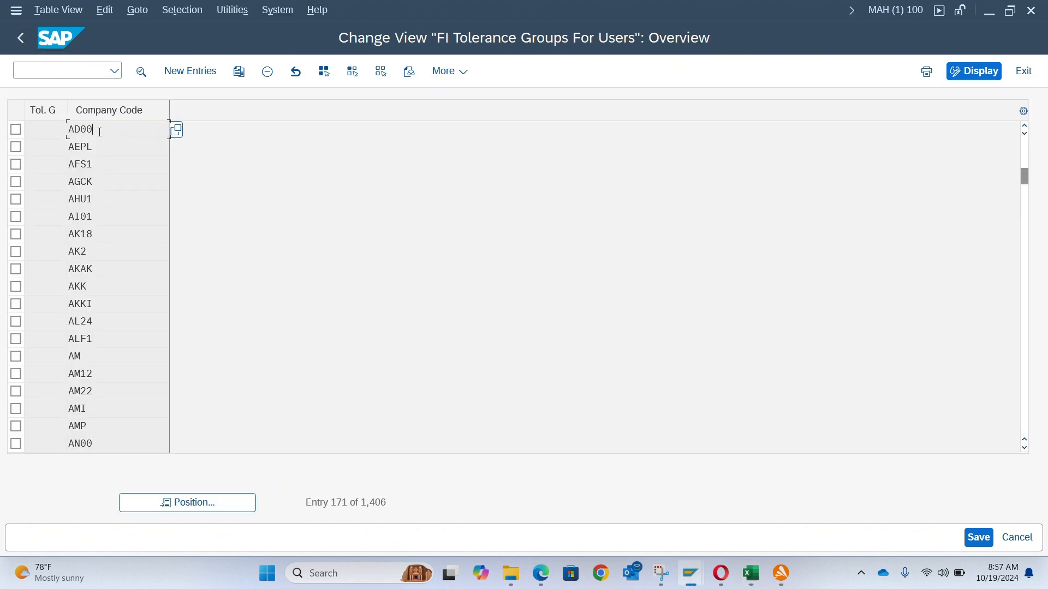
pyautogui.click(26, 38)
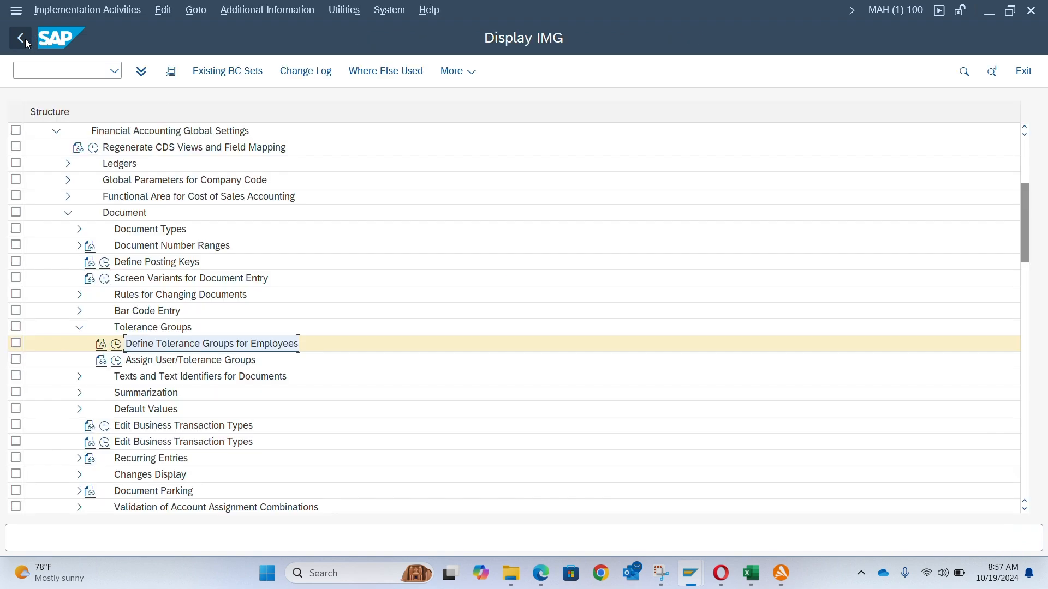
# - Return to Excel and enter "Maintained Fiscal Year" in cell B13 under the global settings heading
pyautogui.hotkey('alt', 'Tab')
pyautogui.write('De')
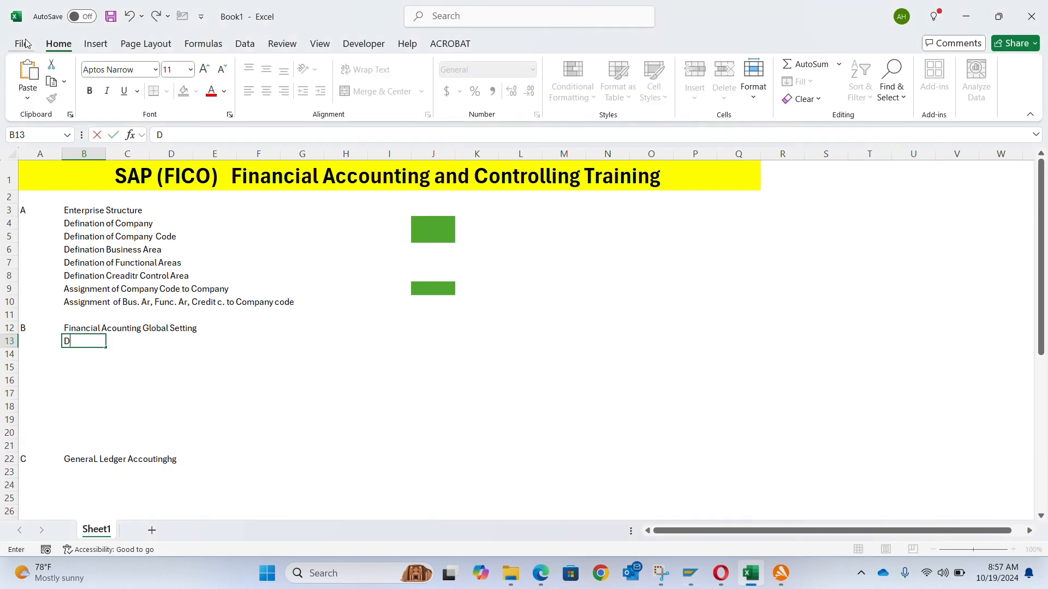
pyautogui.press('BackSpace')
pyautogui.write('efine')
pyautogui.press('BackSpace')
pyautogui.press('BackSpace')
pyautogui.press('BackSpace')
pyautogui.press('BackSpace')
pyautogui.press('BackSpace')
pyautogui.write('Maiontaimn')
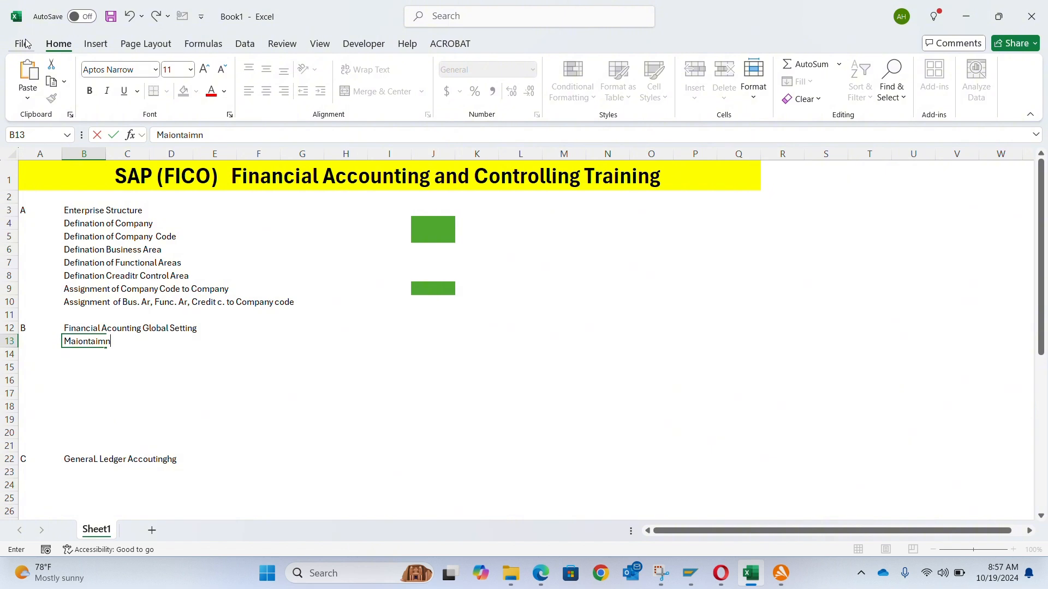
pyautogui.press('BackSpace')
pyautogui.press('BackSpace')
pyautogui.press('BackSpace')
pyautogui.press('BackSpace')
pyautogui.press('BackSpace')
pyautogui.press('BackSpace')
pyautogui.press('BackSpace')
pyautogui.write('ntained Fiscal')
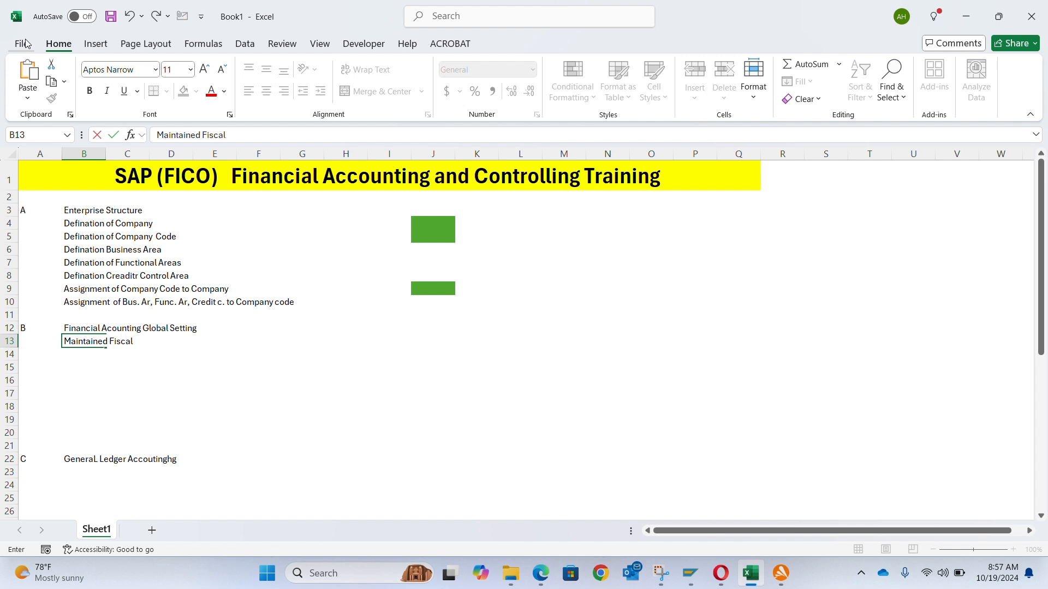
pyautogui.write(' Year')
pyautogui.press('Return')
# - Enter "Assigned Fiscal Year to Compnay Code" in cell B14
pyautogui.write('Assign')
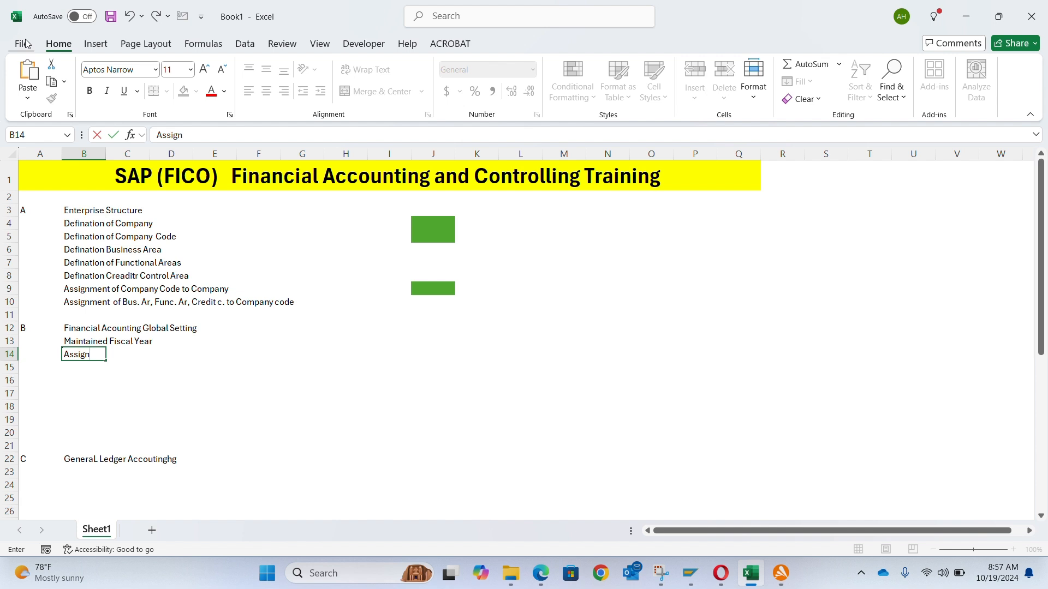
pyautogui.write('ed Fiscal Year t')
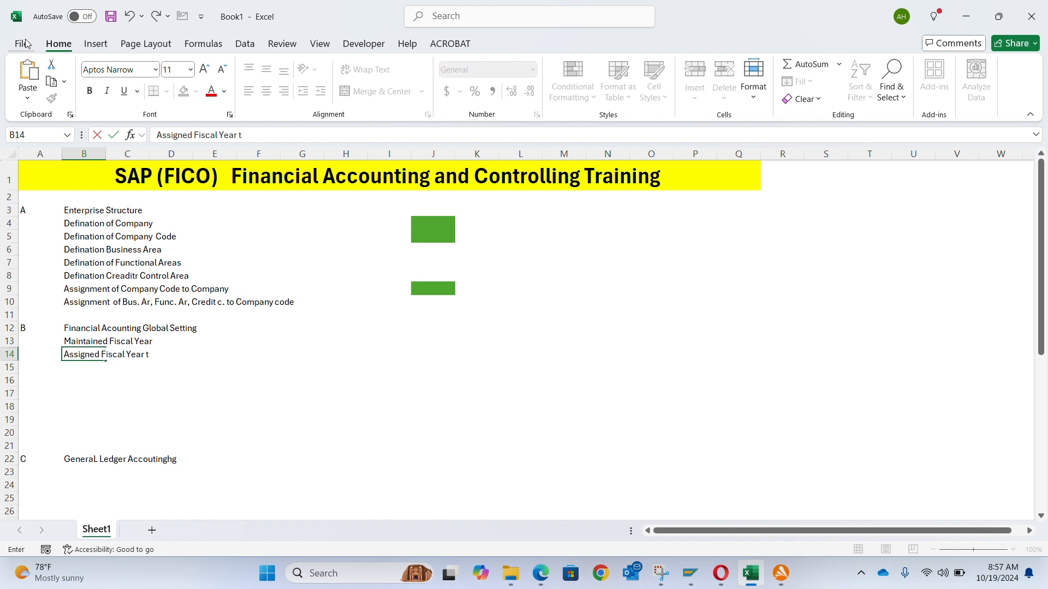
pyautogui.write('o Com')
pyautogui.press('BackSpace')
pyautogui.press('BackSpace')
pyautogui.press('BackSpace')
pyautogui.press('BackSpace')
pyautogui.write('Compnay Cod')
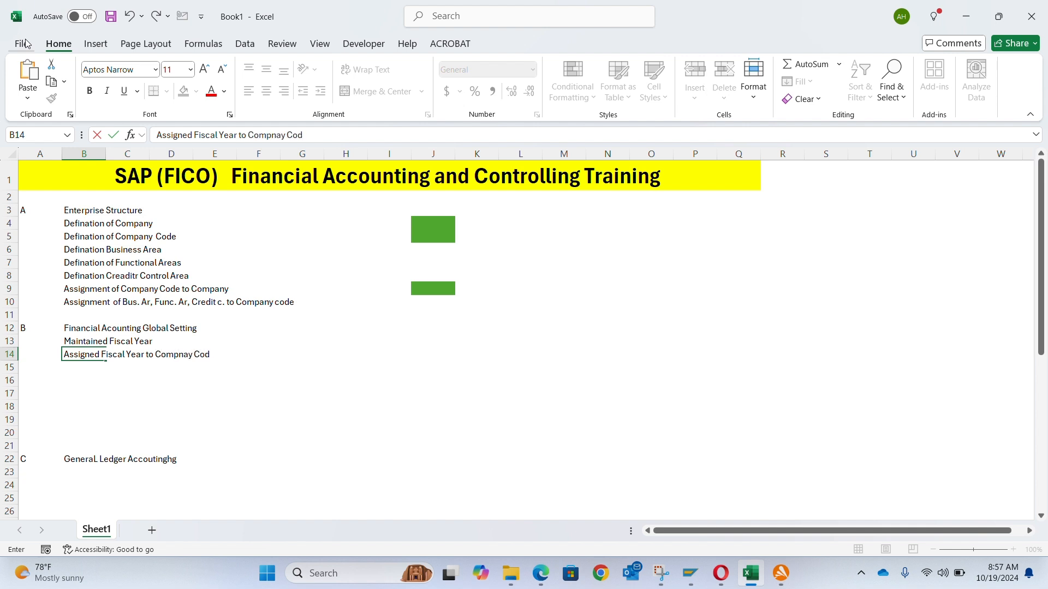
pyautogui.write('e')
pyautogui.press('Return')
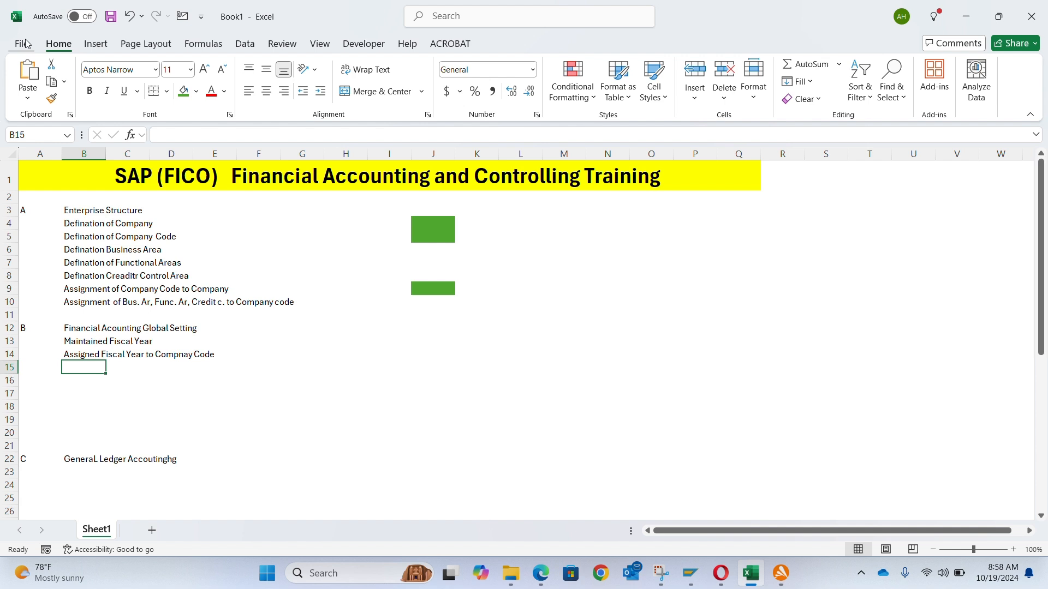
# - Enter "Tolerance Group mapping for Employee / Uisers" in cell B15
pyautogui.write('Tolerance')
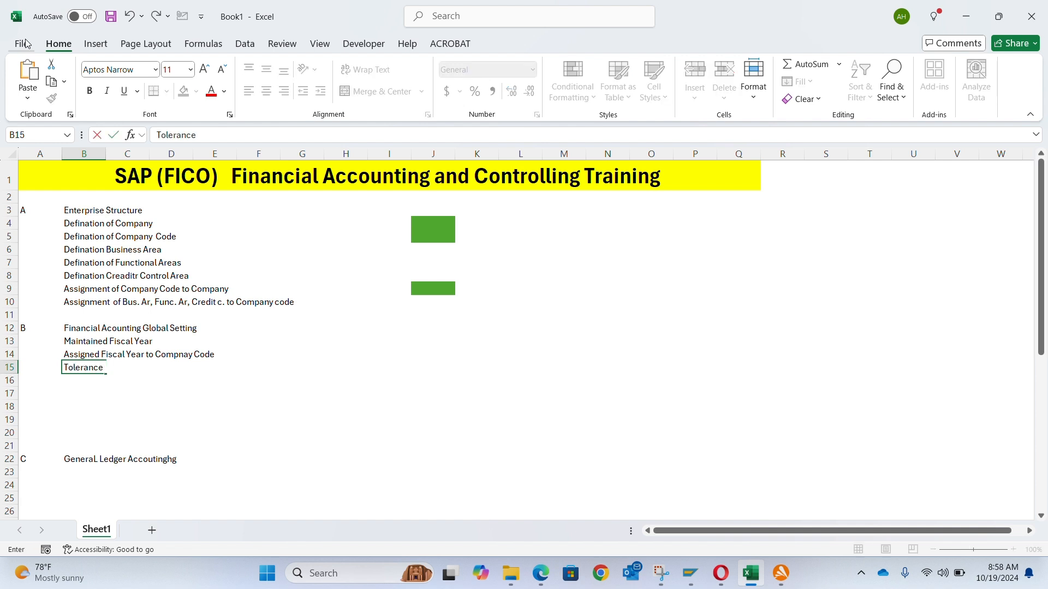
pyautogui.write(' Group mapping f')
pyautogui.press('BackSpace')
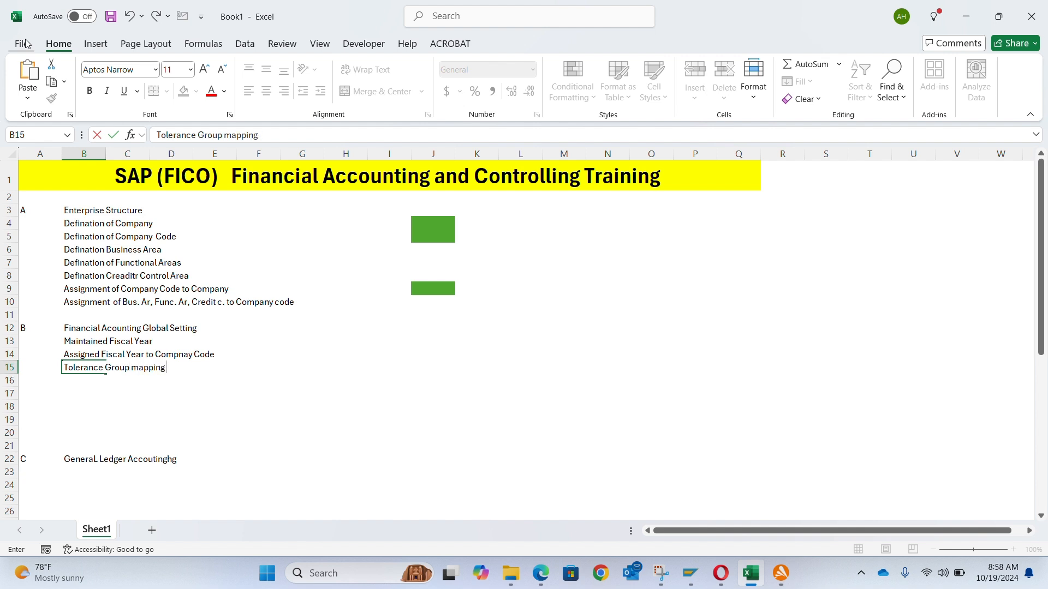
pyautogui.write('for Employee o')
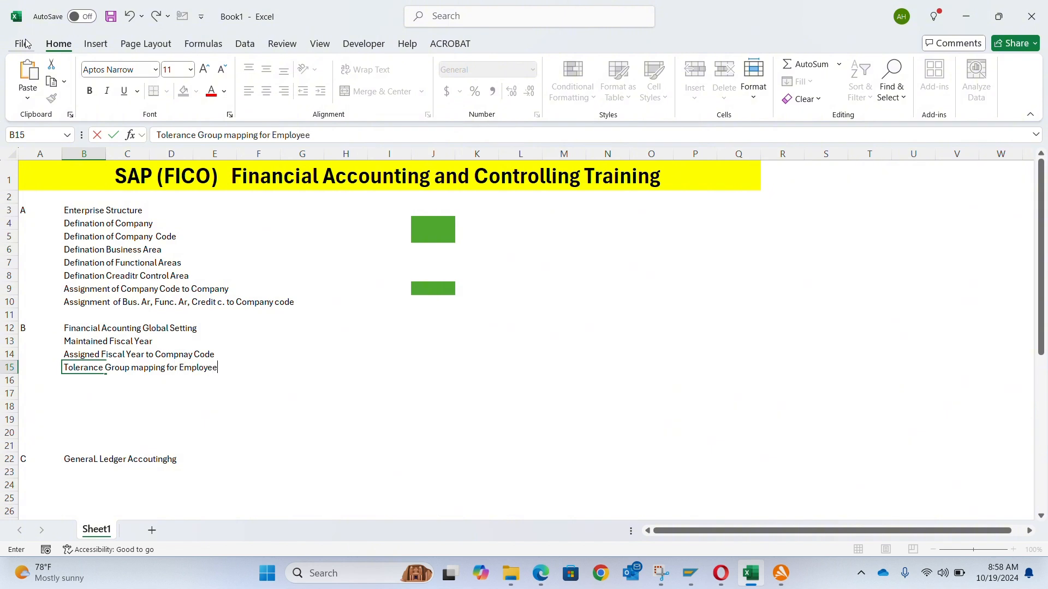
pyautogui.press('BackSpace')
pyautogui.write('/ Ulsers')
pyautogui.press('Return')
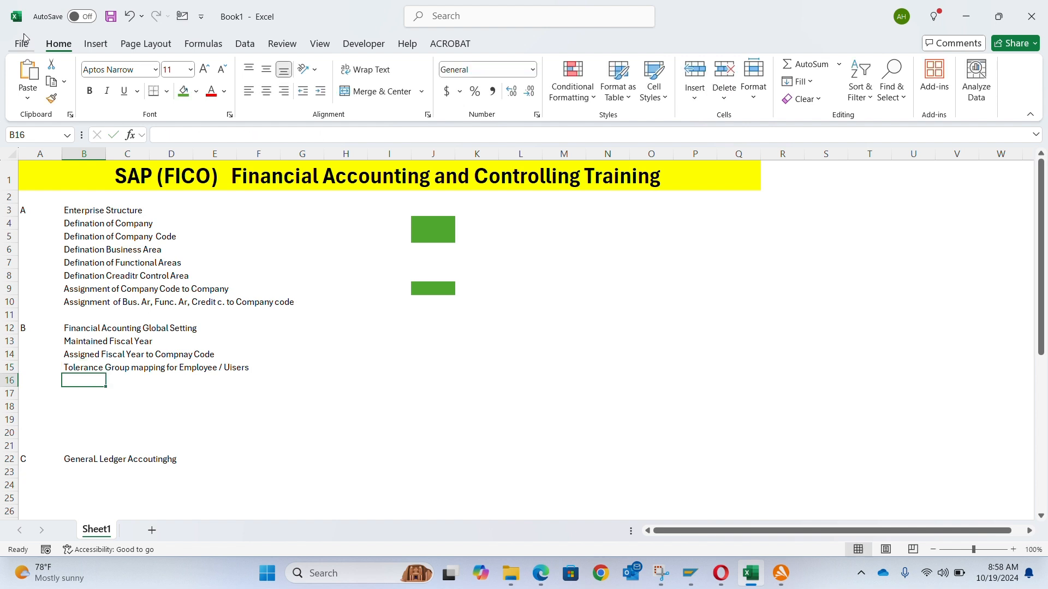
# - Correct the text in cell B15 to read "Tolerance Group mapping for Employee / Users"
pyautogui.press('Up')
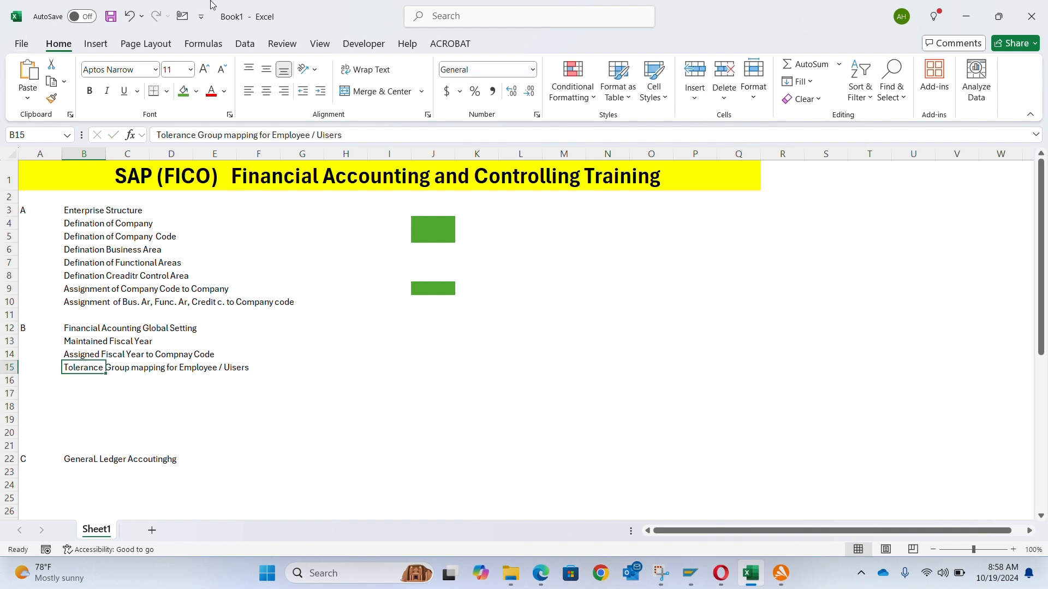
pyautogui.click(327, 135)
pyautogui.press('BackSpace')
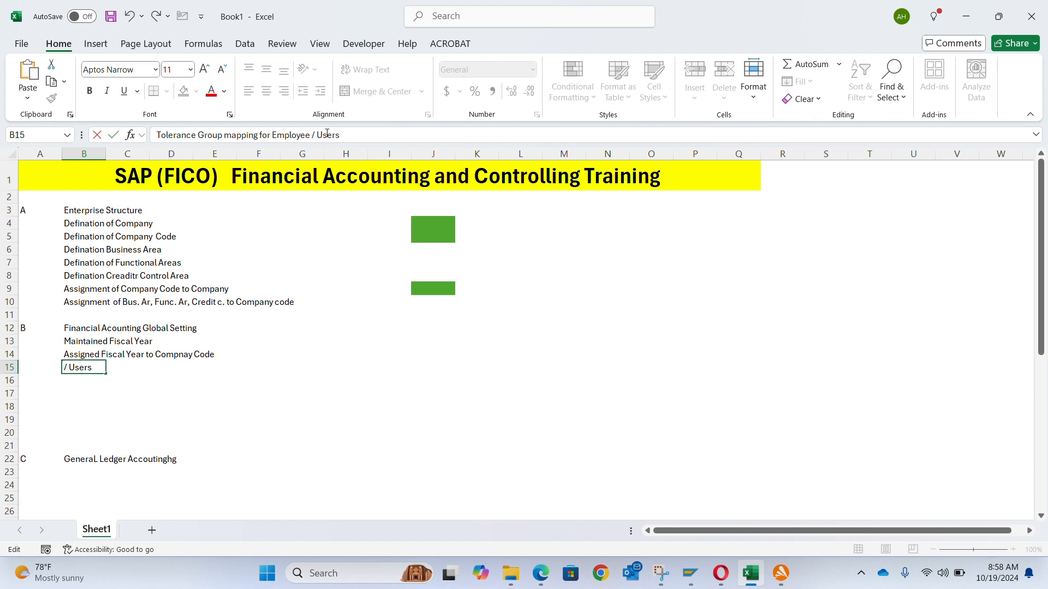
pyautogui.press('Return')
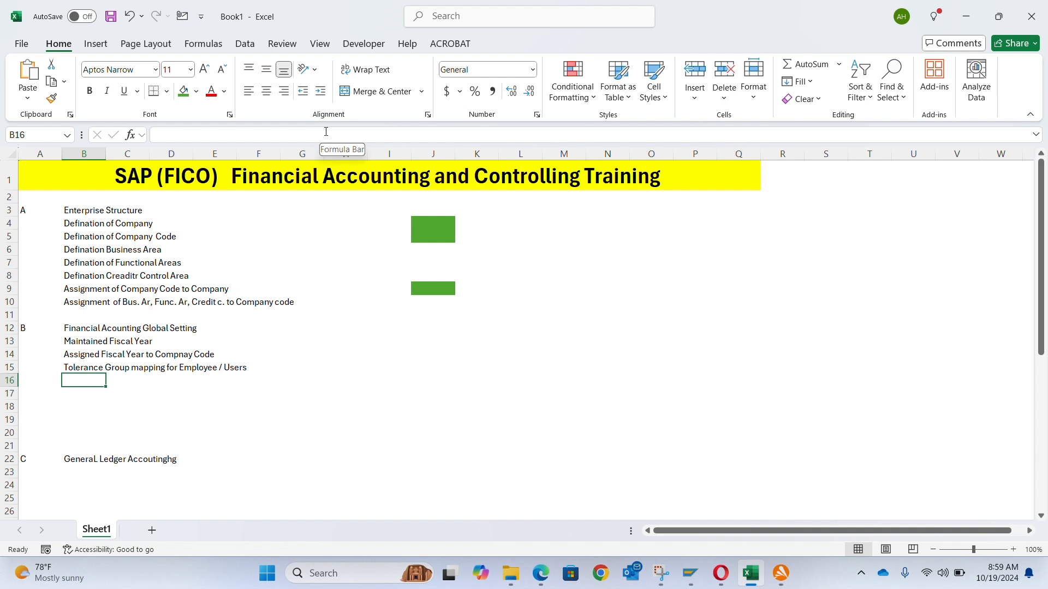
# - Insert a new blank row above the tolerance group entry at row 15
pyautogui.press('Up')
pyautogui.hotkey('shift', 'space')
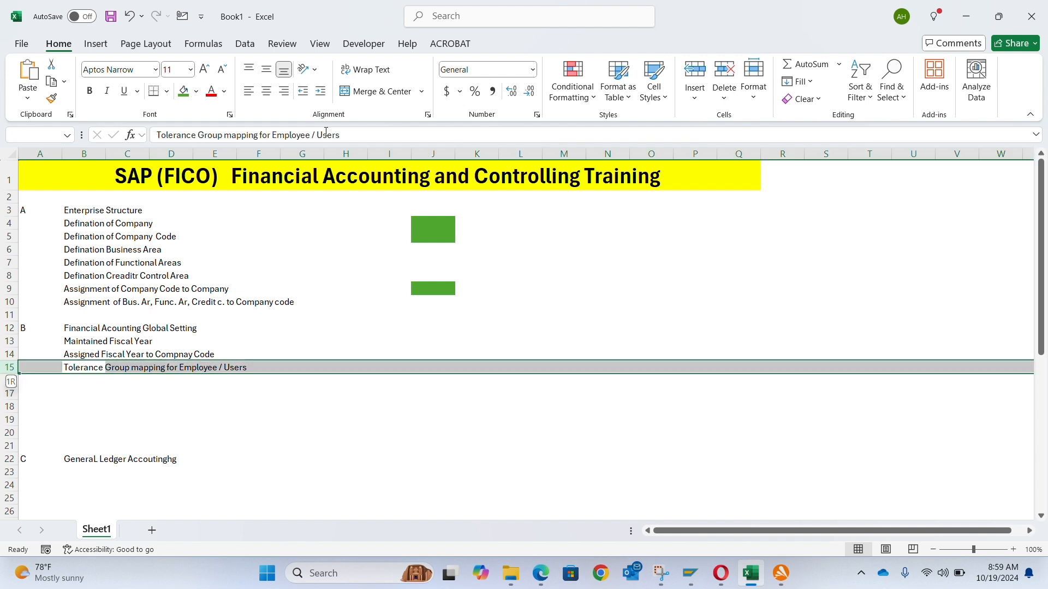
pyautogui.hotkey('ctrl', 'shift', '+')
pyautogui.press('Down')
pyautogui.press('Up')
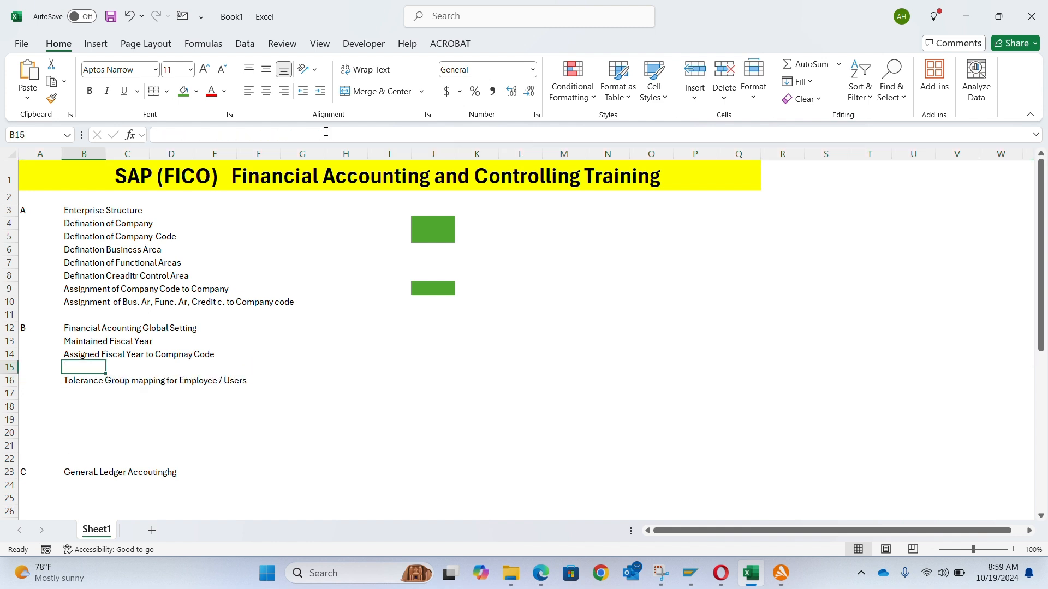
# - Enter "Craated Number range for Document Type SA" in the new cell B15
pyautogui.write('Num')
pyautogui.press('BackSpace')
pyautogui.press('BackSpace')
pyautogui.press('BackSpace')
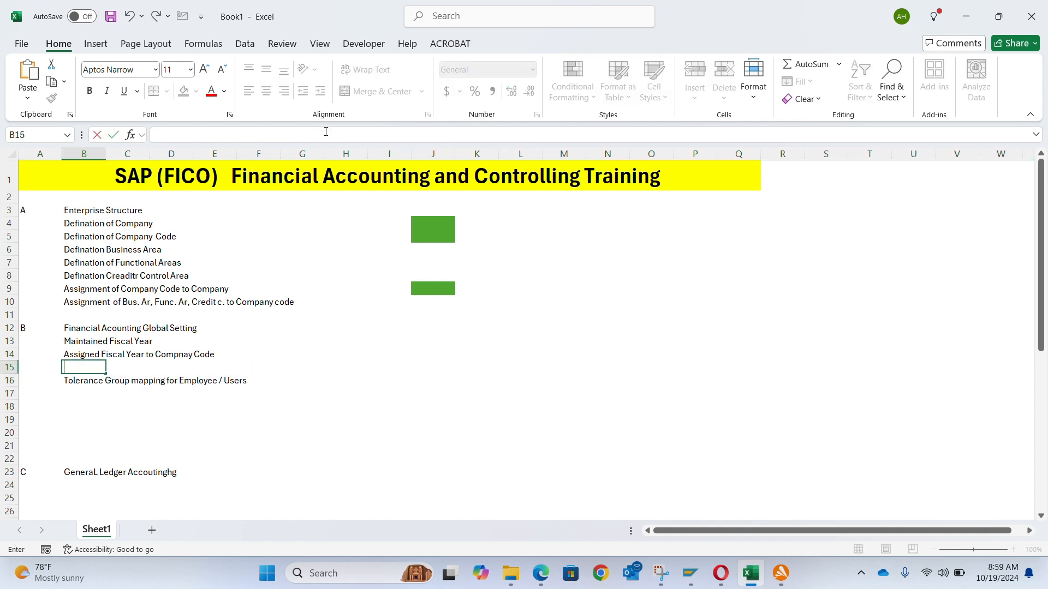
pyautogui.write('Craated Numbeer R')
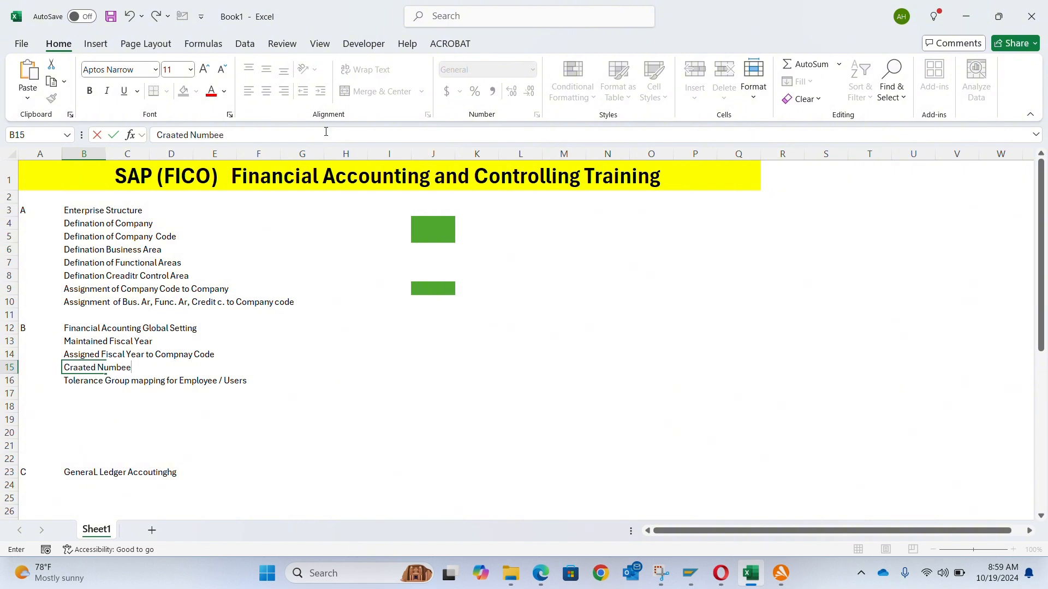
pyautogui.press('BackSpace')
pyautogui.press('BackSpace')
pyautogui.press('BackSpace')
pyautogui.press('BackSpace')
pyautogui.write('r ranges')
pyautogui.press('BackSpace')
pyautogui.write('fro')
pyautogui.press('BackSpace')
pyautogui.write('or Document')
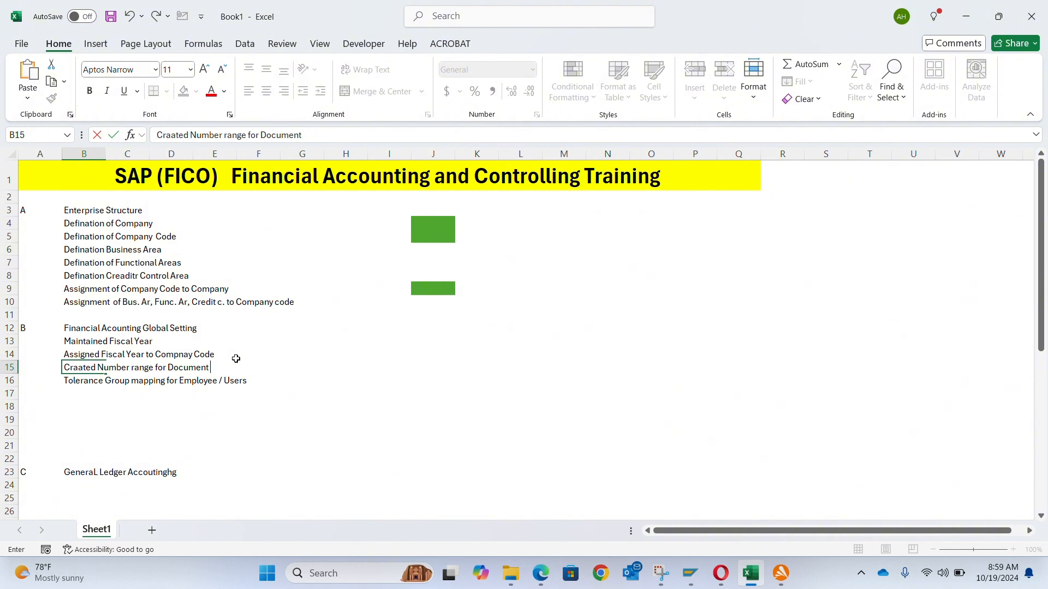
pyautogui.write(' Type SA')
pyautogui.press('Return')
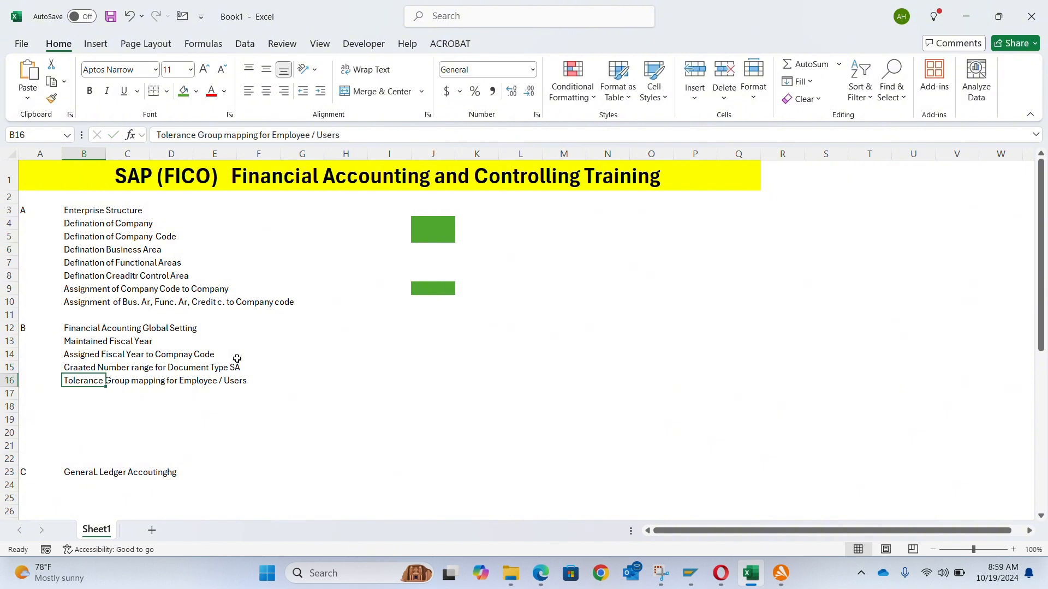
# - Fill cells J13 through J15 green to mark the fiscal year and number range steps as done
pyautogui.click(200, 355)
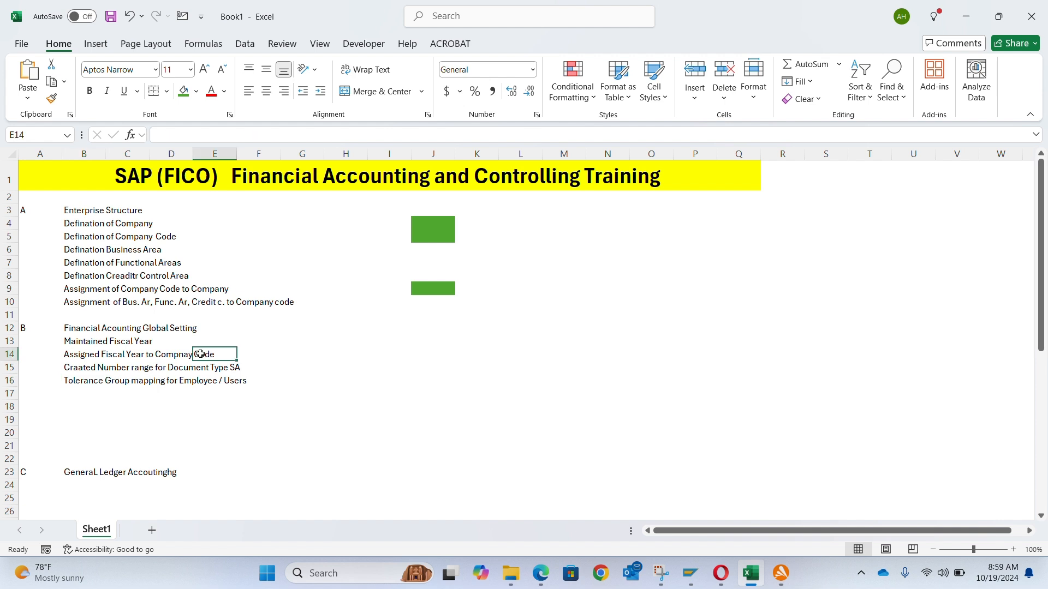
pyautogui.press('Left')
pyautogui.press('Left')
pyautogui.press('Up')
pyautogui.press('Right')
pyautogui.press('Right')
pyautogui.press('Right')
pyautogui.press('Right')
pyautogui.press('Right')
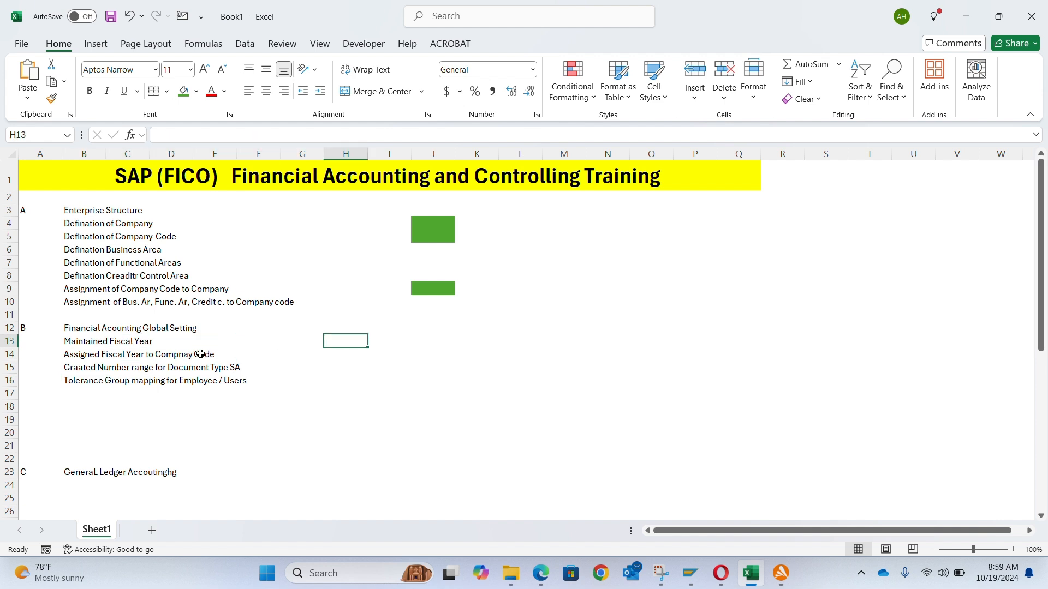
pyautogui.press('Right')
pyautogui.press('Right')
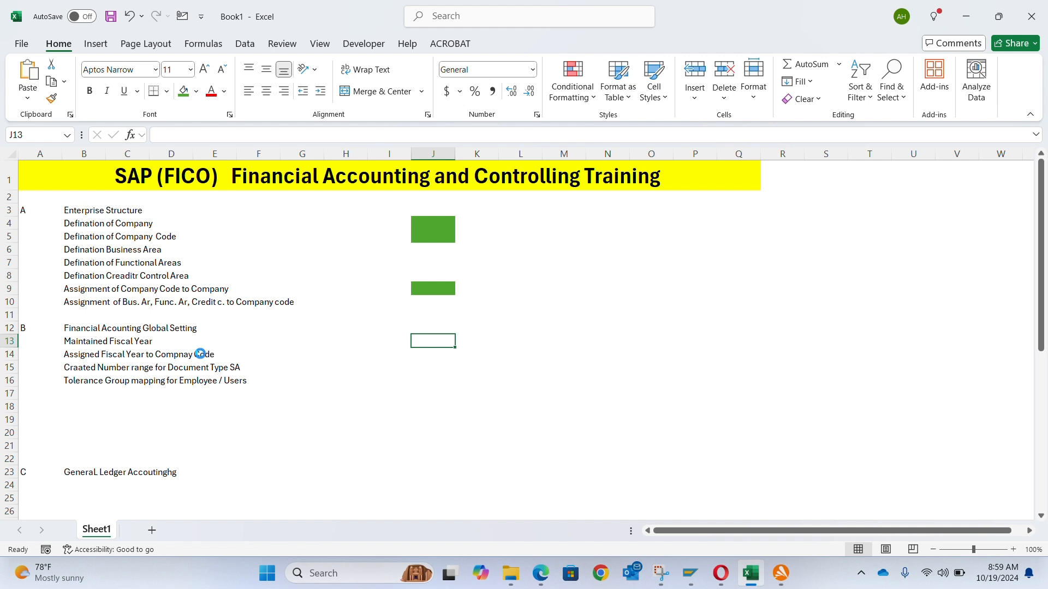
pyautogui.click(184, 93)
pyautogui.press('Down')
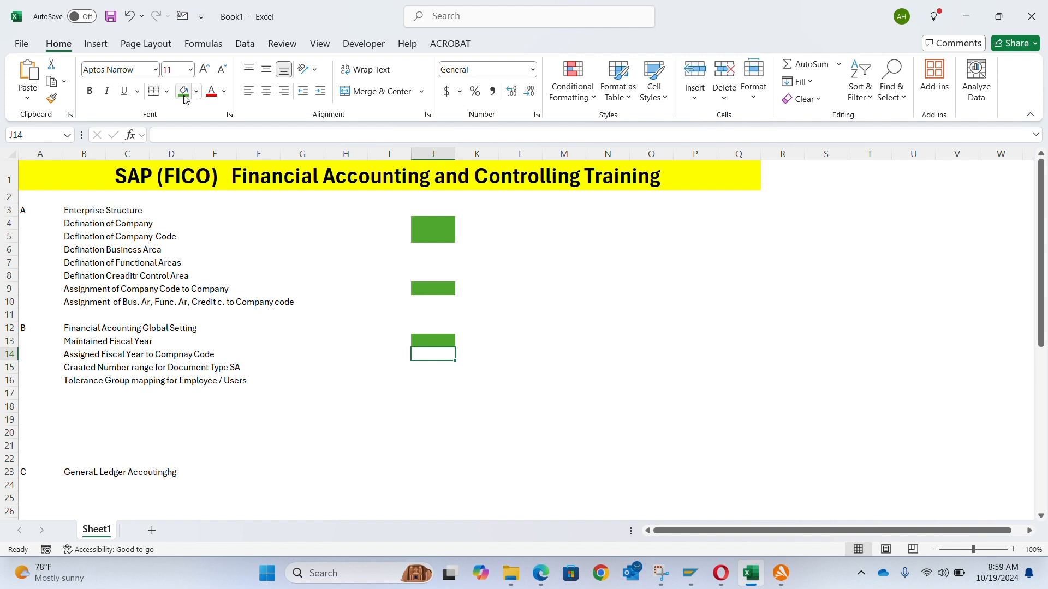
pyautogui.click(184, 96)
pyautogui.press('Down')
pyautogui.click(184, 96)
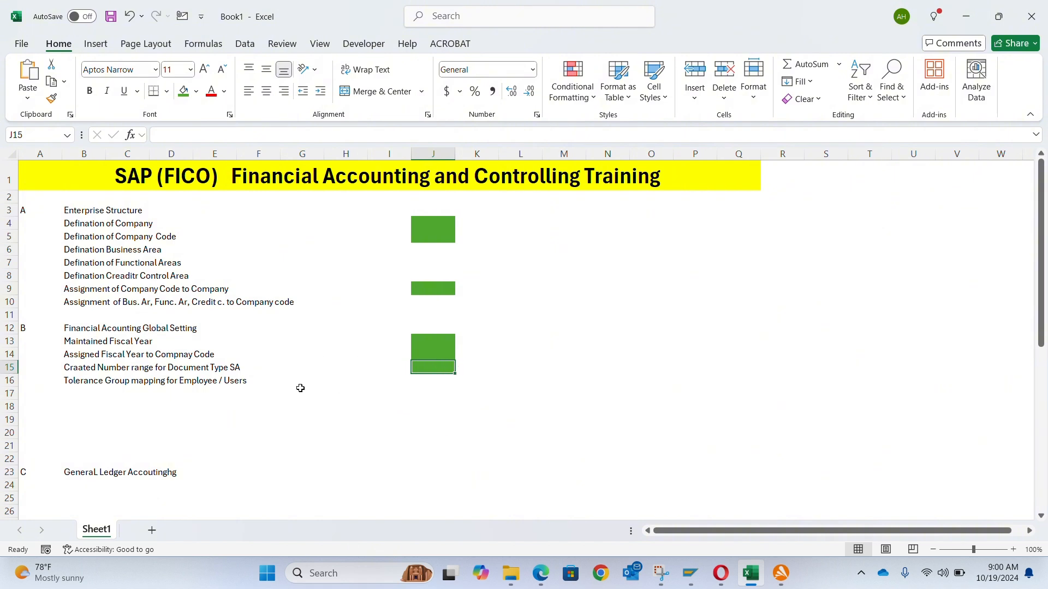
# - Switch to the G/L account document entry screen for AD00 and enter "Testing" as the document header text
pyautogui.hotkey('alt', 'Tab')
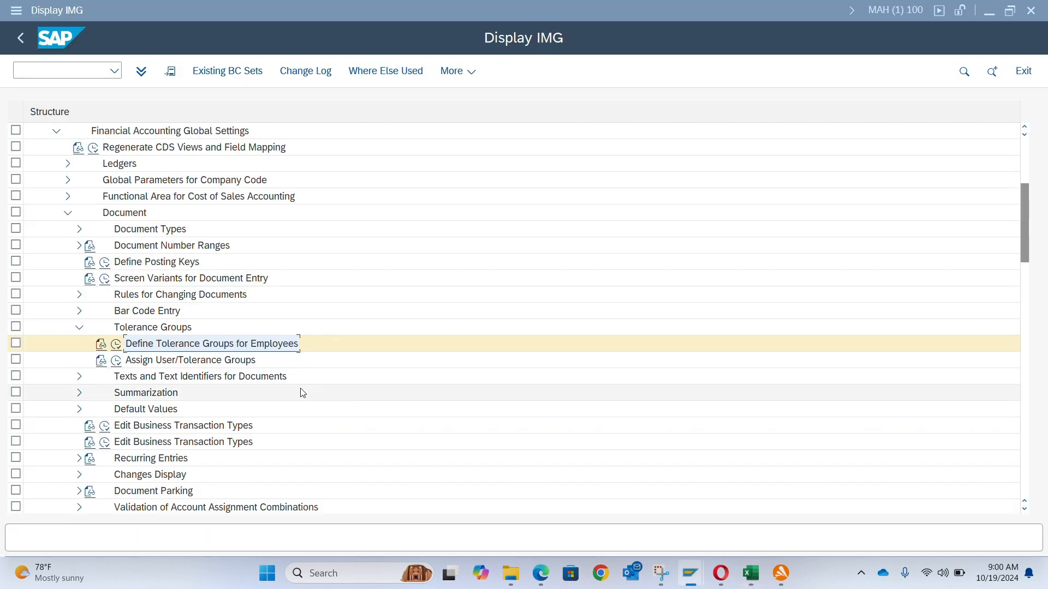
pyautogui.hotkey('alt', 'Tab')
pyautogui.press('Tab')
pyautogui.click(89, 397)
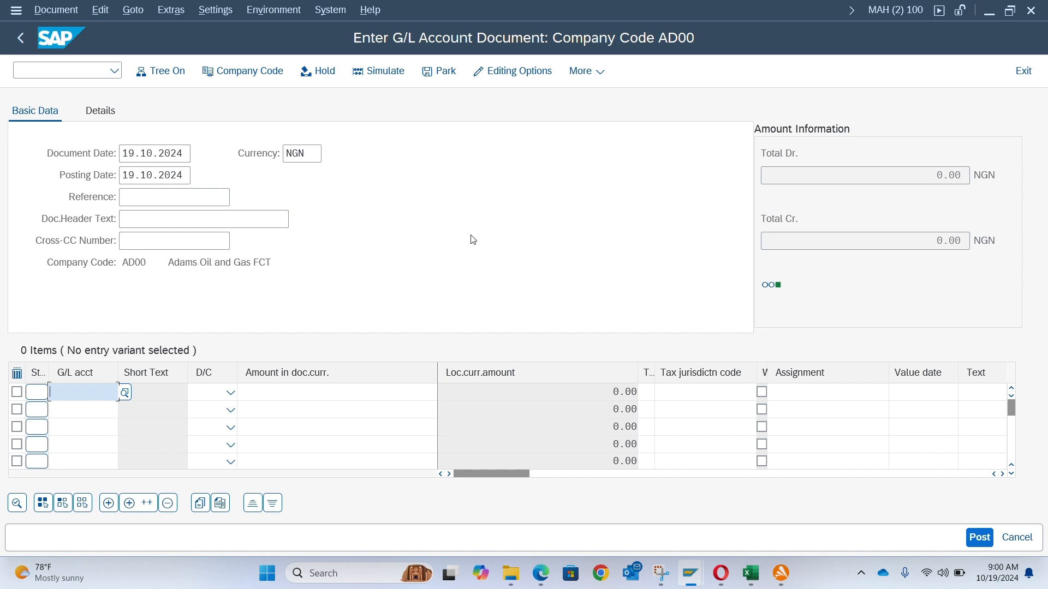
pyautogui.click(234, 221)
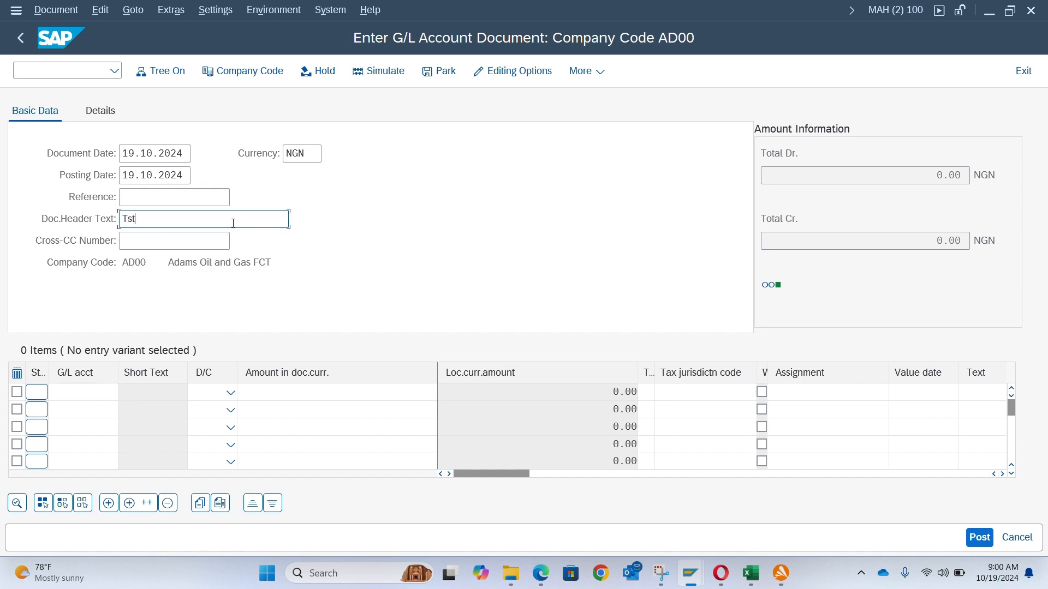
pyautogui.write('Ts')
pyautogui.press('BackSpace')
pyautogui.write('estin')
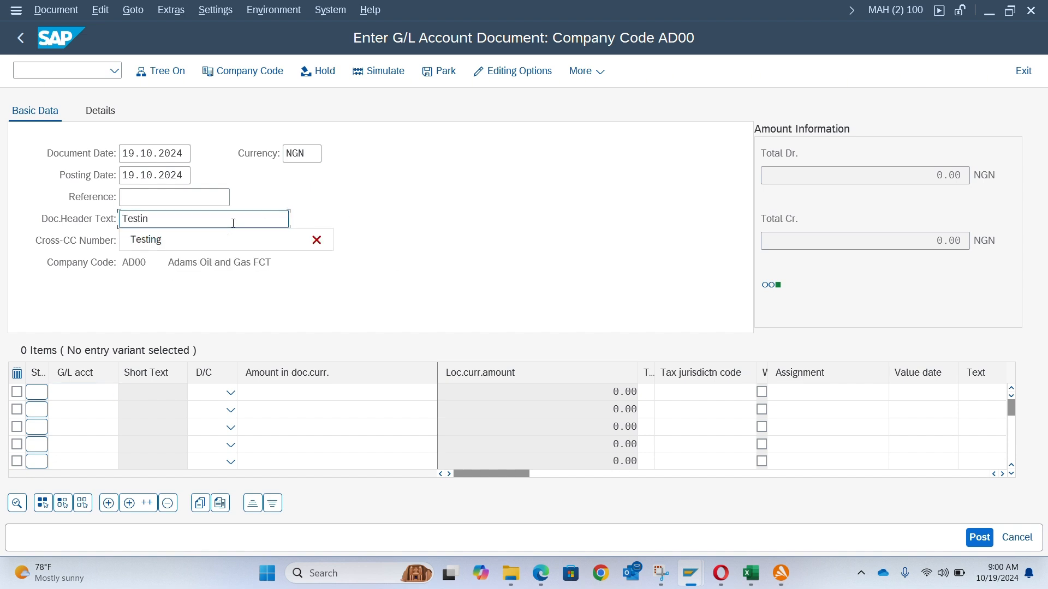
pyautogui.write('g')
pyautogui.hotkey('shift', 'Tab')
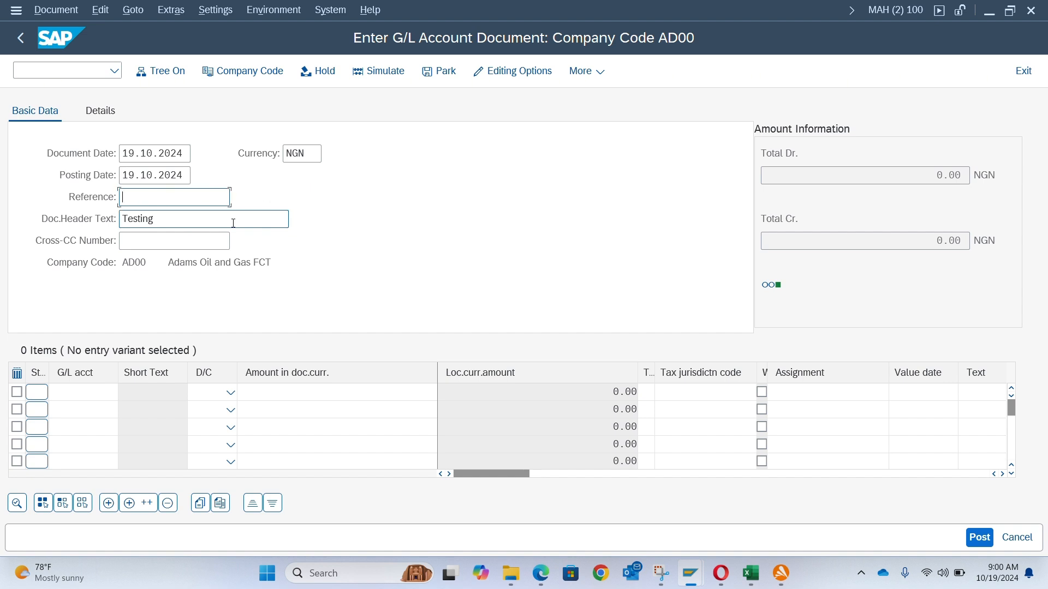
pyautogui.press('Return')
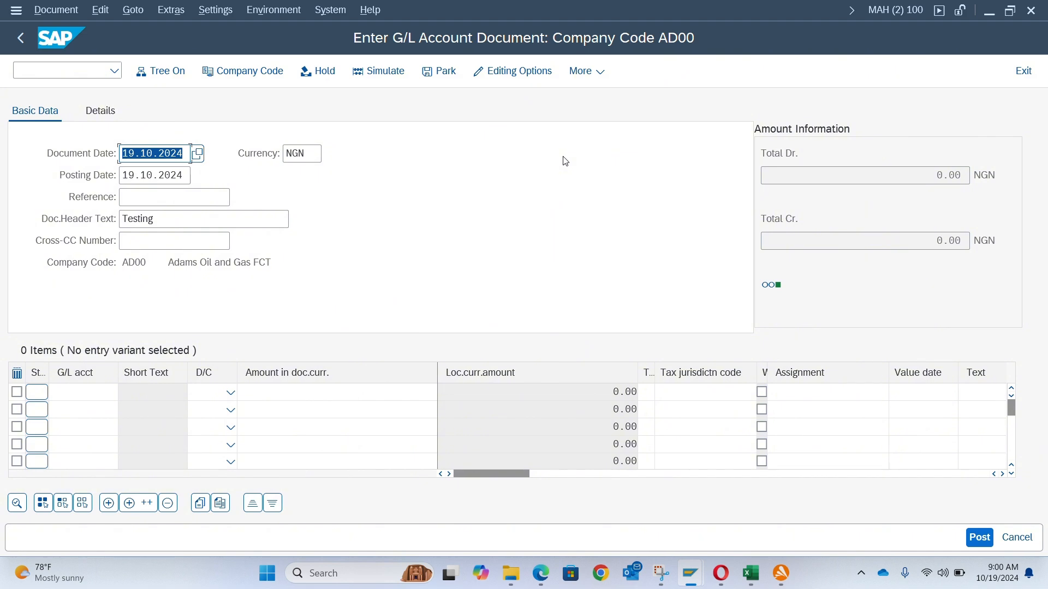
# - Switch back to the Excel training outline
pyautogui.hotkey('alt', 'Tab')
pyautogui.hotkey('alt', 'Tab')
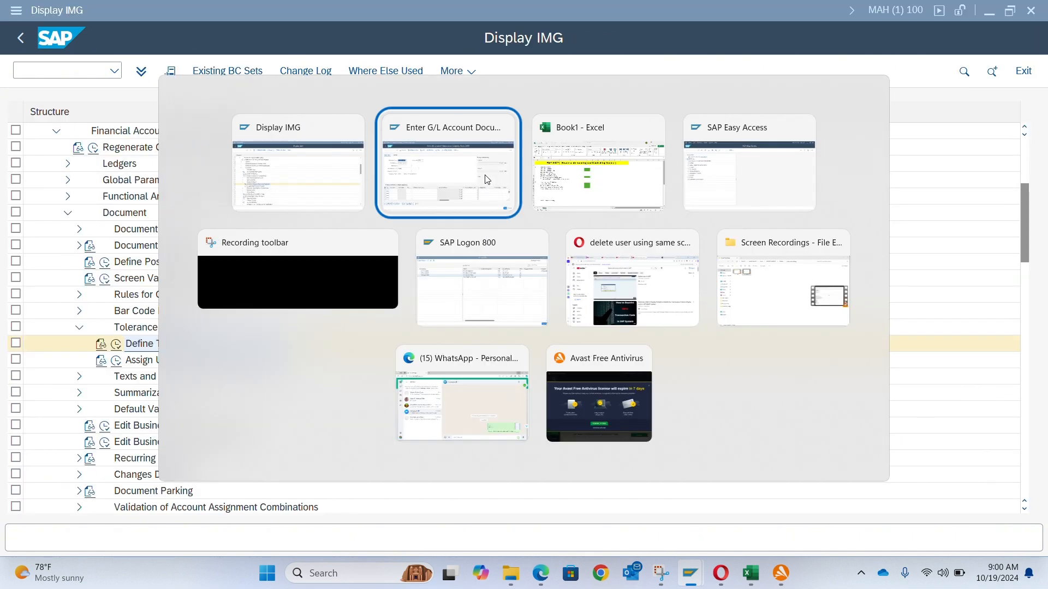
pyautogui.hotkey('alt', 'Tab')
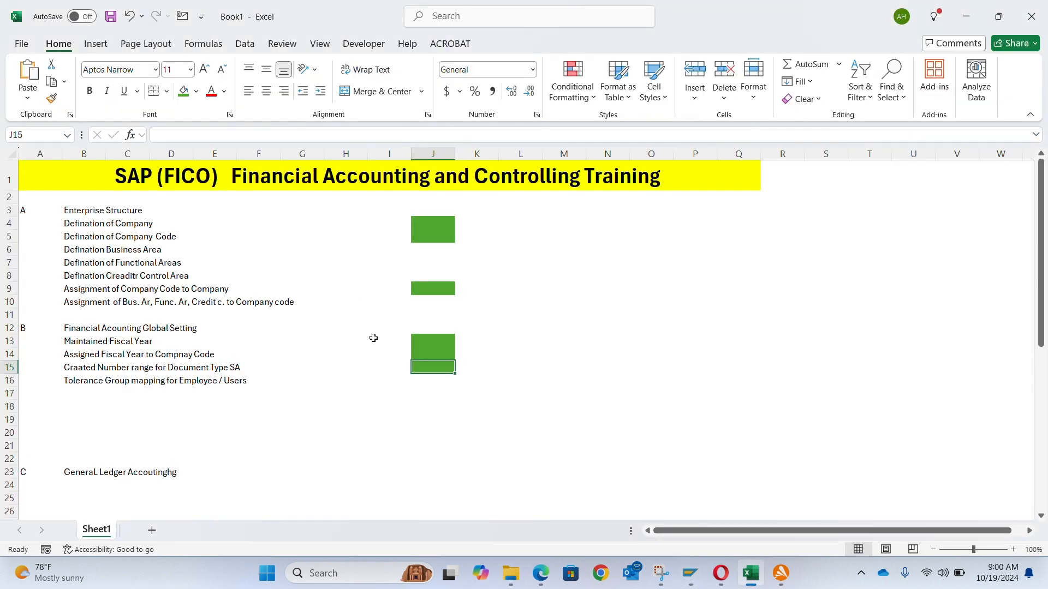